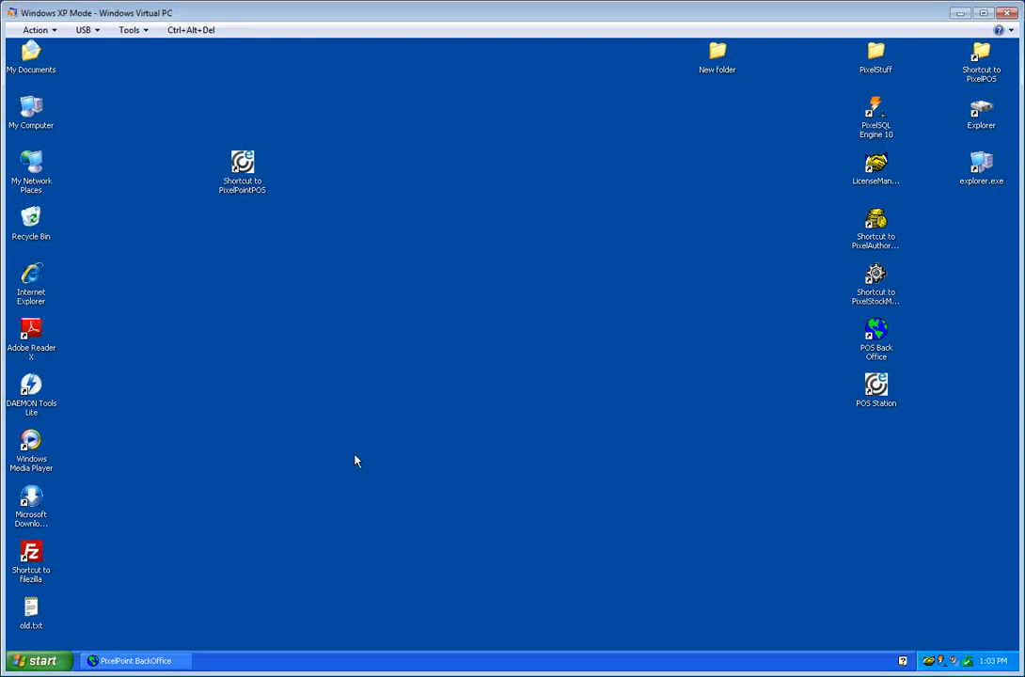
Find PAR Burger in BackOffice's Product Setup, review its recipe ingredients and close the form.
left_click(136, 662)
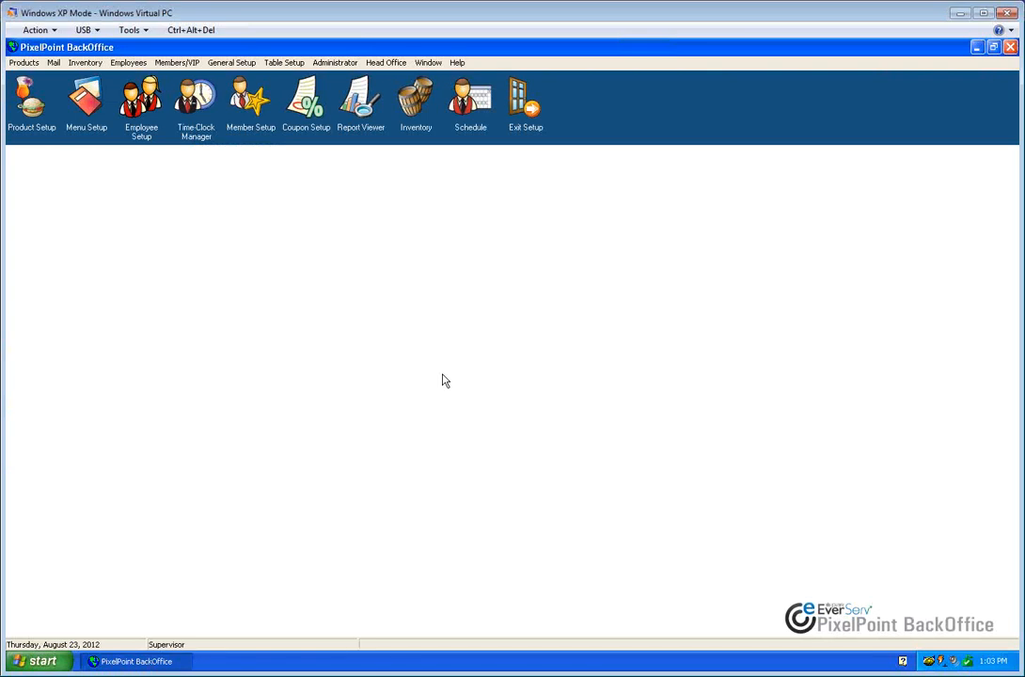
left_click(18, 85)
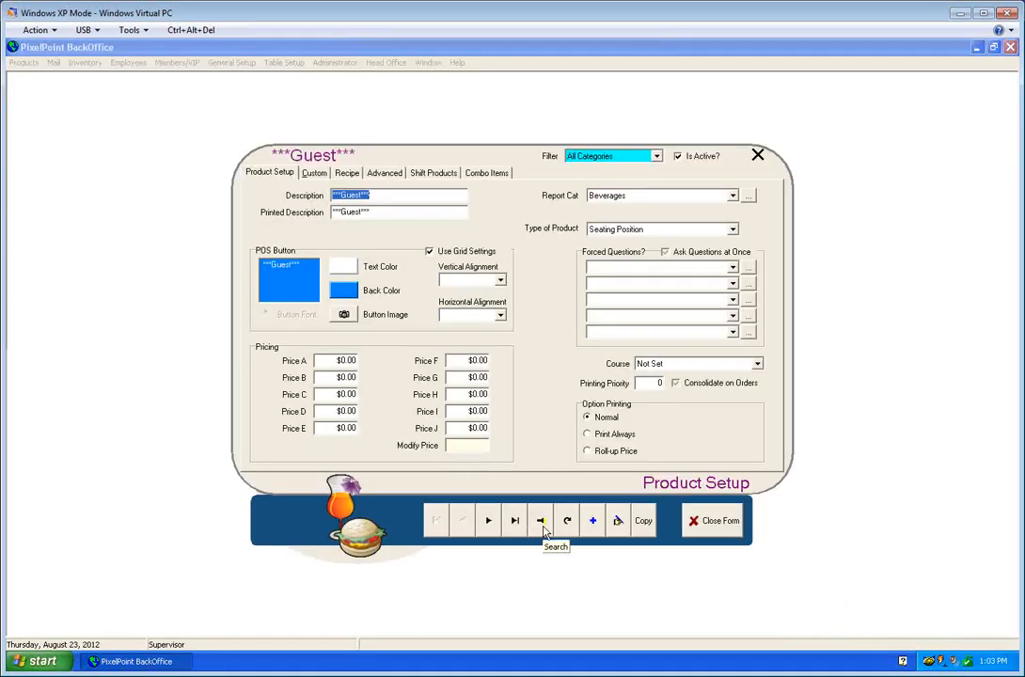
left_click(543, 526)
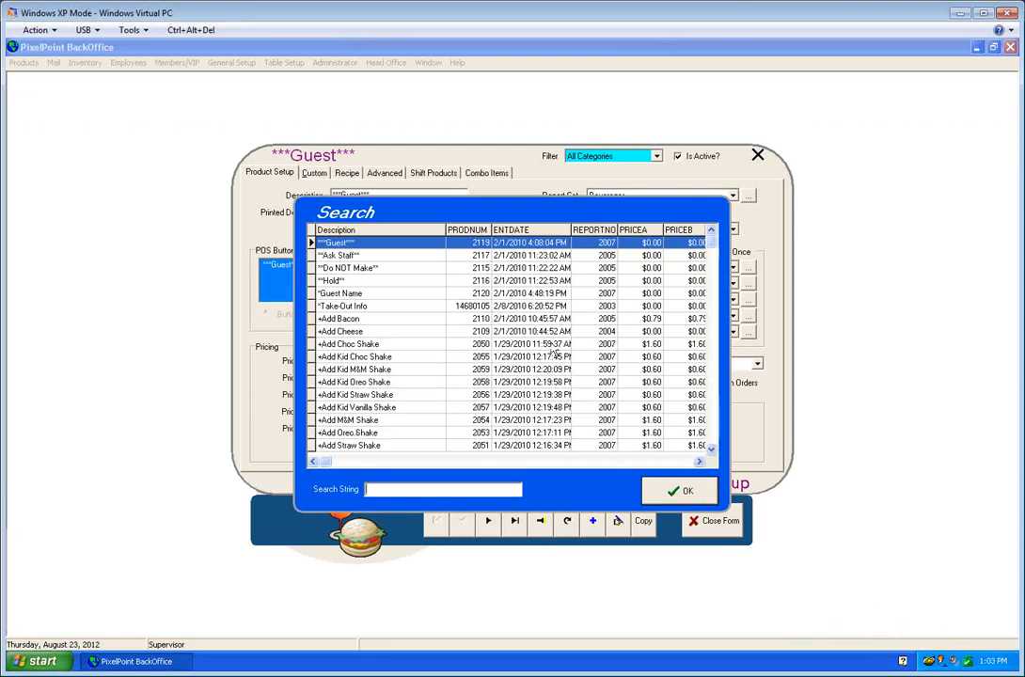
type("p")
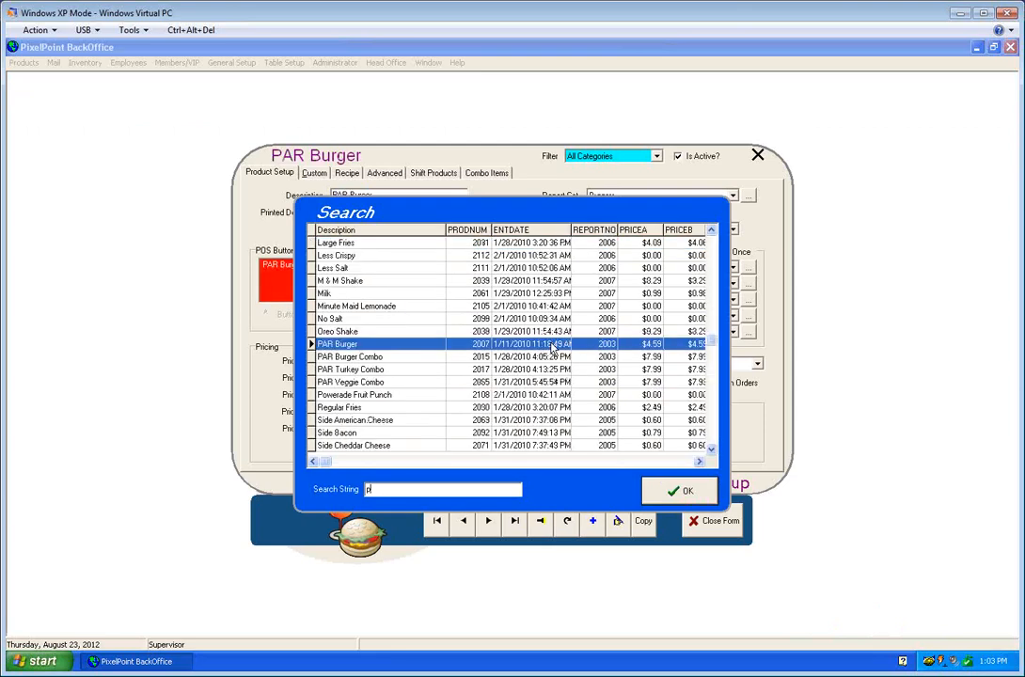
left_click(683, 493)
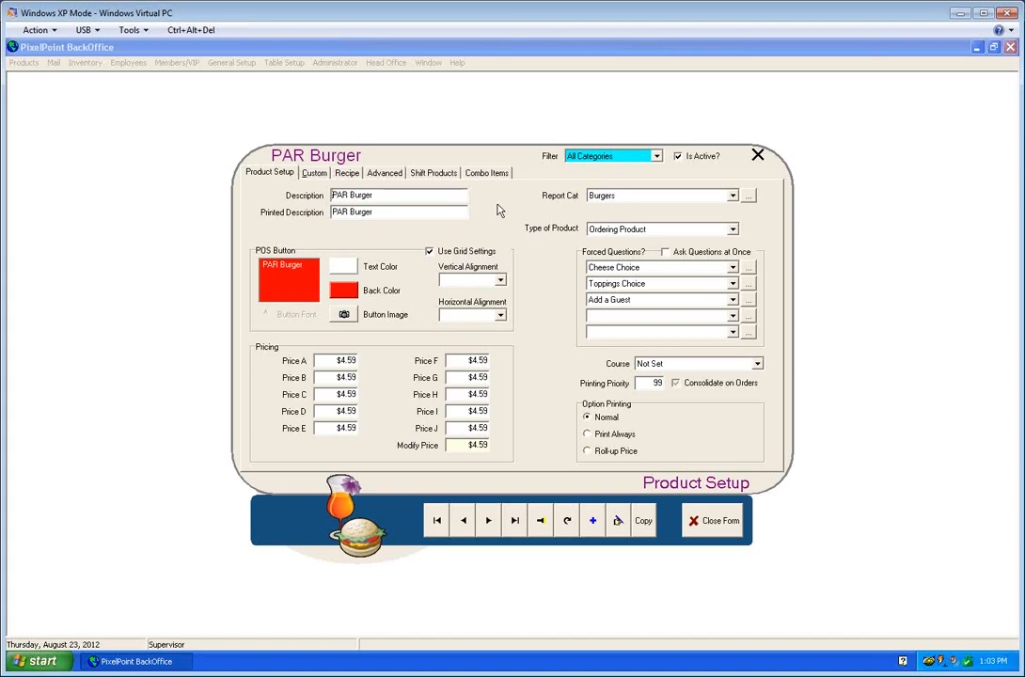
left_click(347, 173)
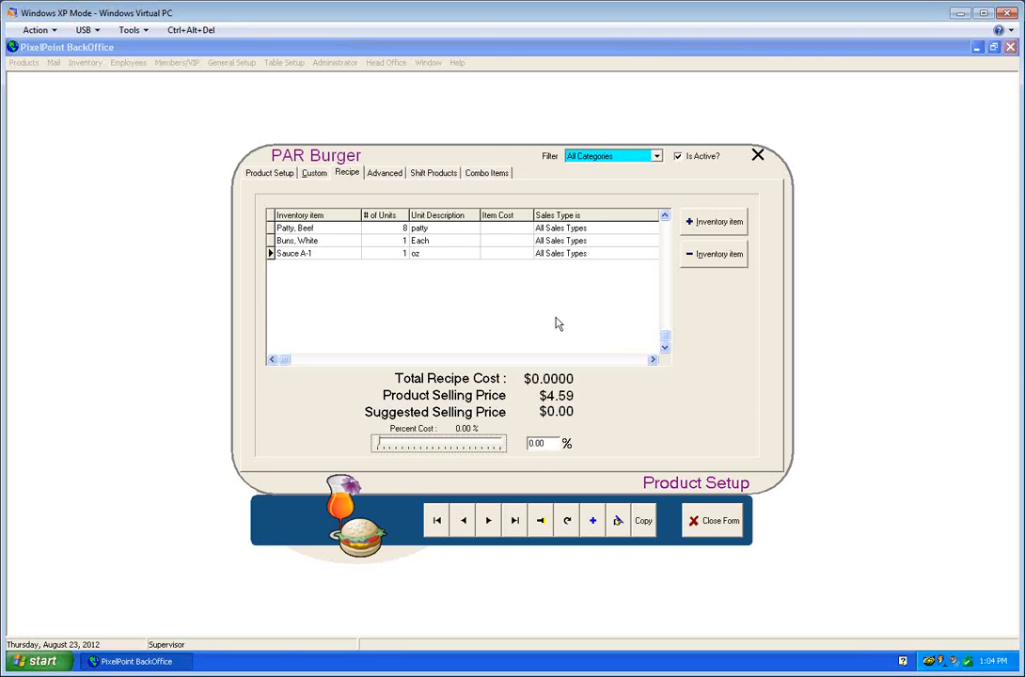
left_click(706, 523)
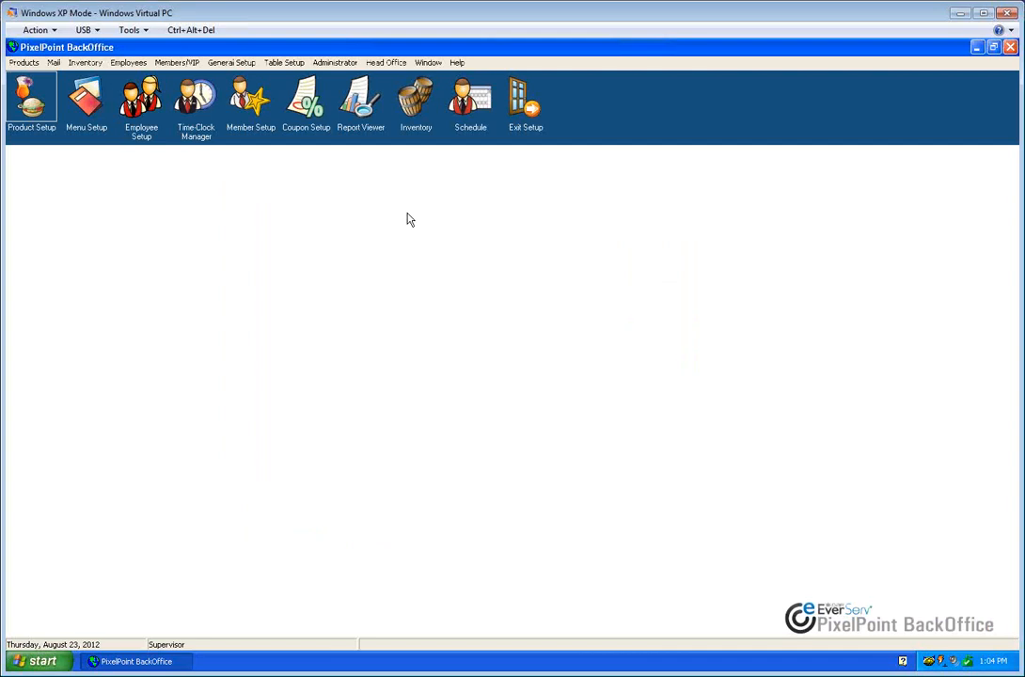
Locate the end-of-day inventory usage report SQLPOSEndOfDay_InvUsage.rpt among the POS batch reports in the PixelReports folder without adding it.
left_click(337, 63)
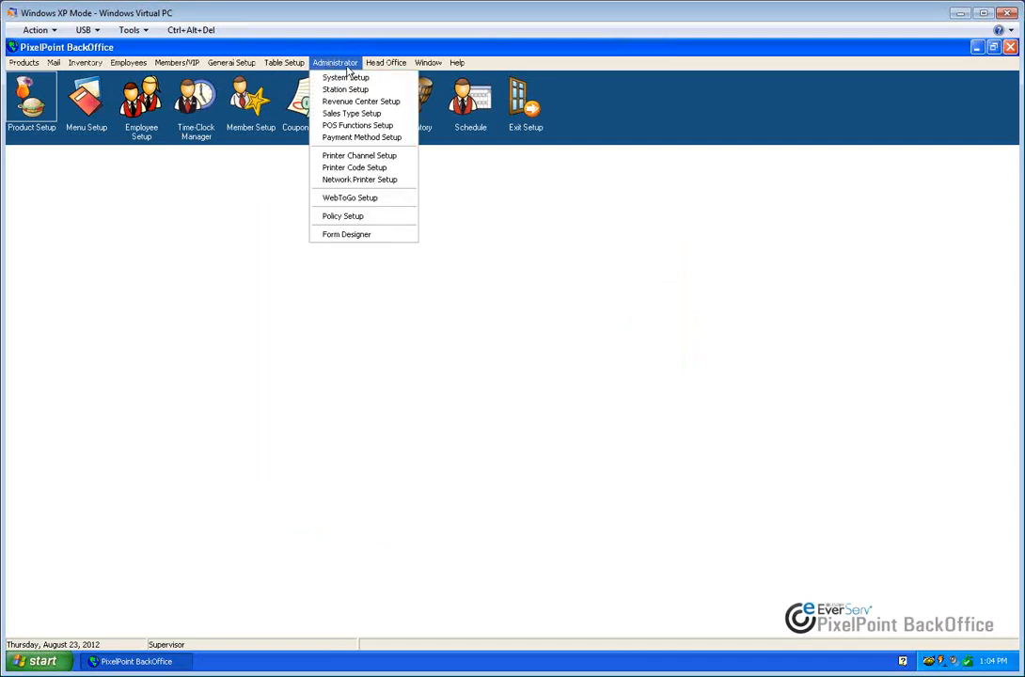
left_click(346, 77)
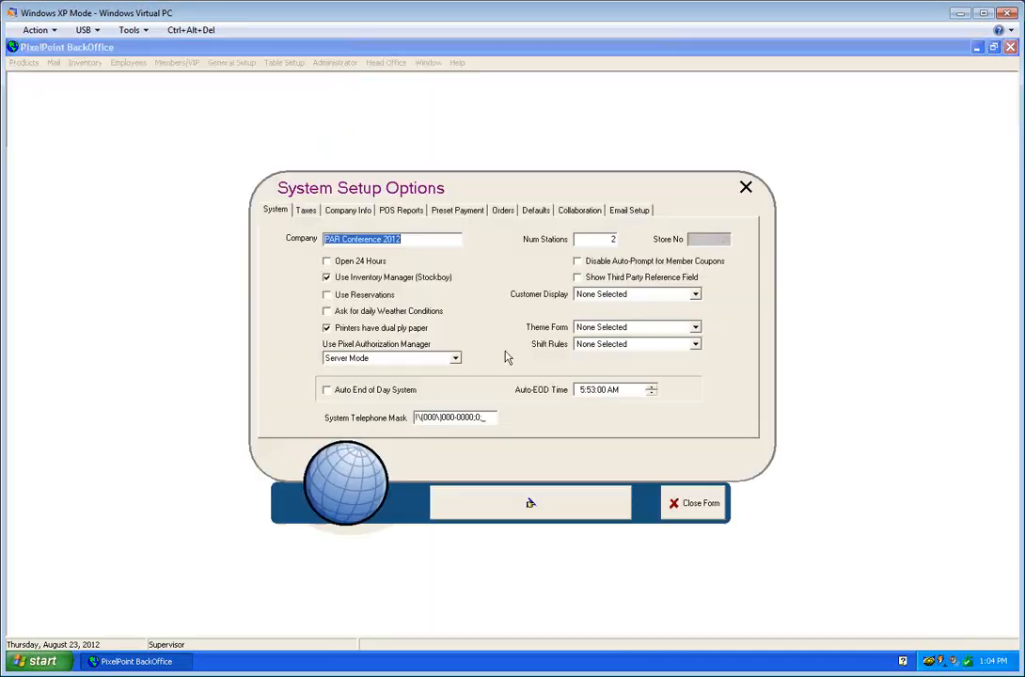
left_click(402, 211)
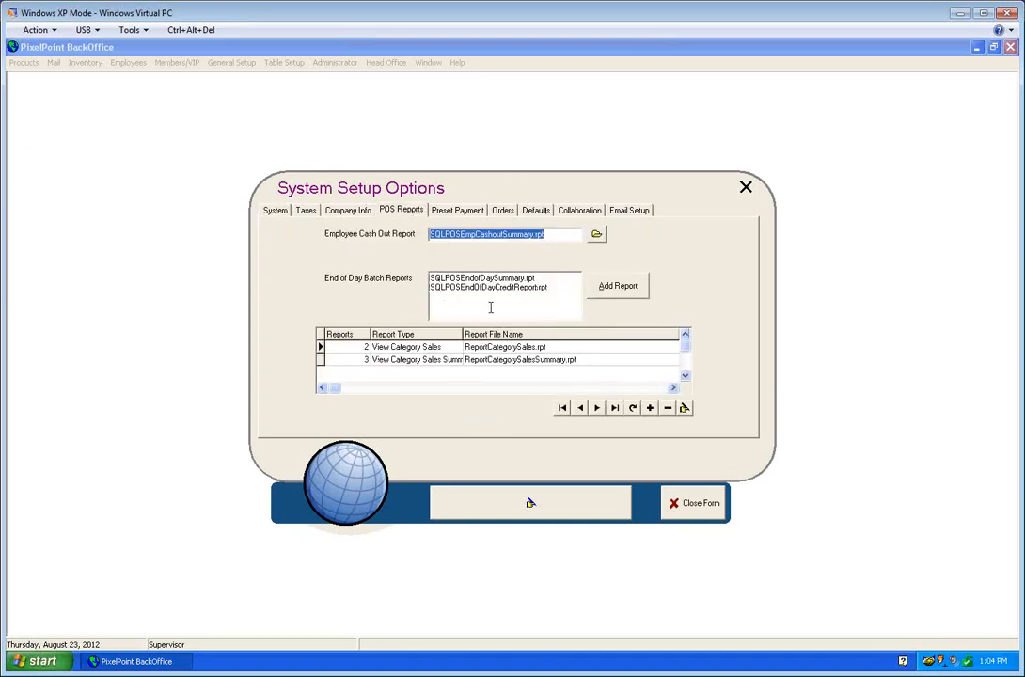
left_click(625, 288)
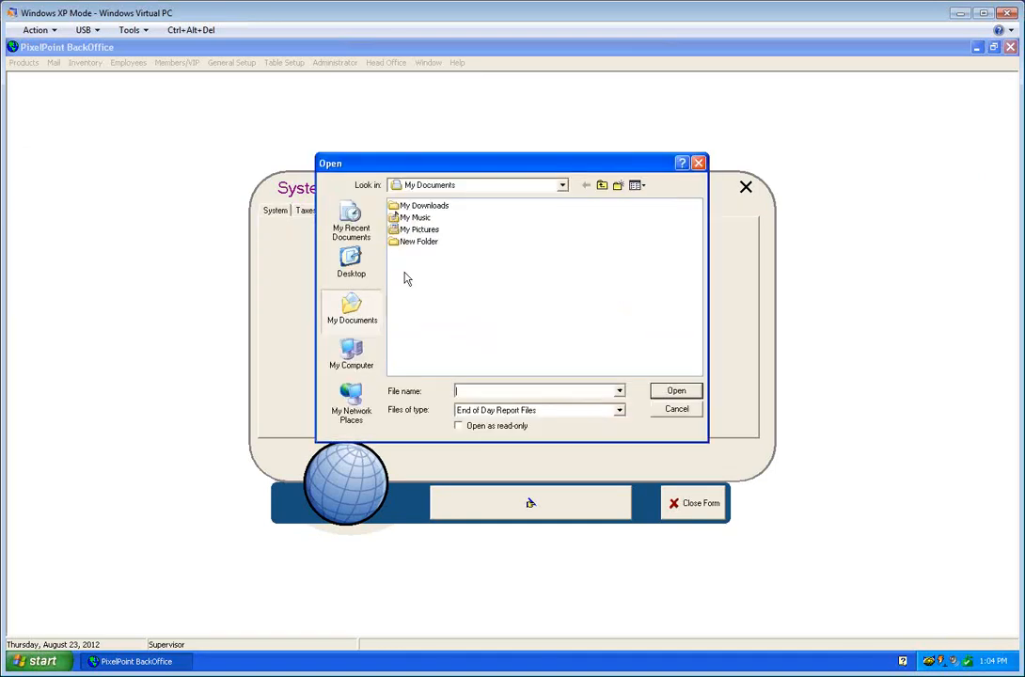
left_click(361, 355)
double_click(431, 218)
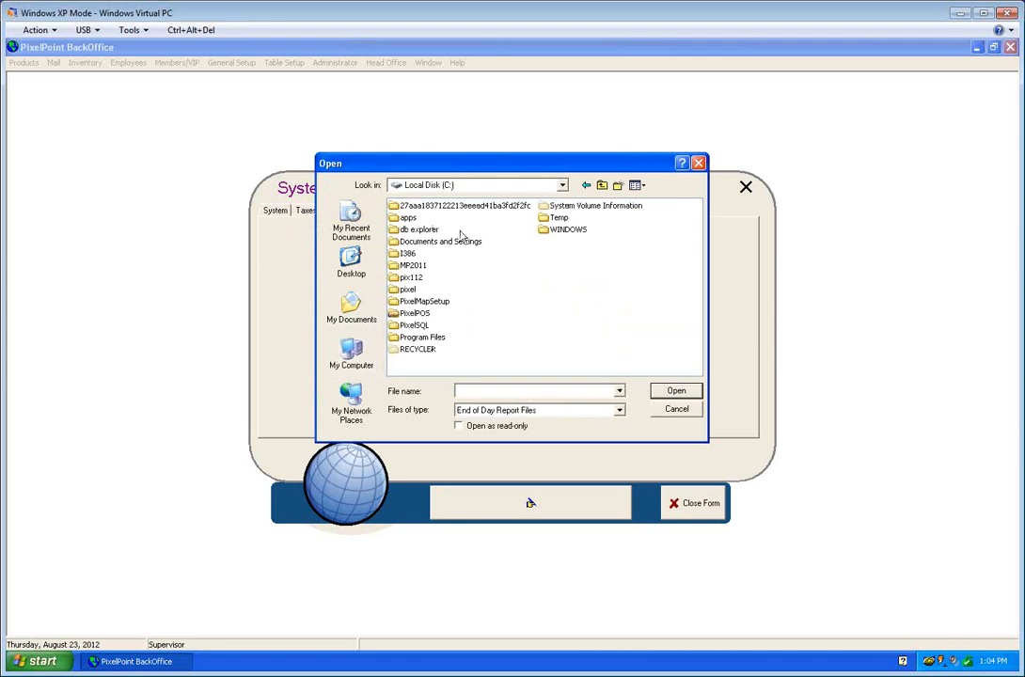
double_click(419, 313)
left_click(429, 352)
double_click(428, 352)
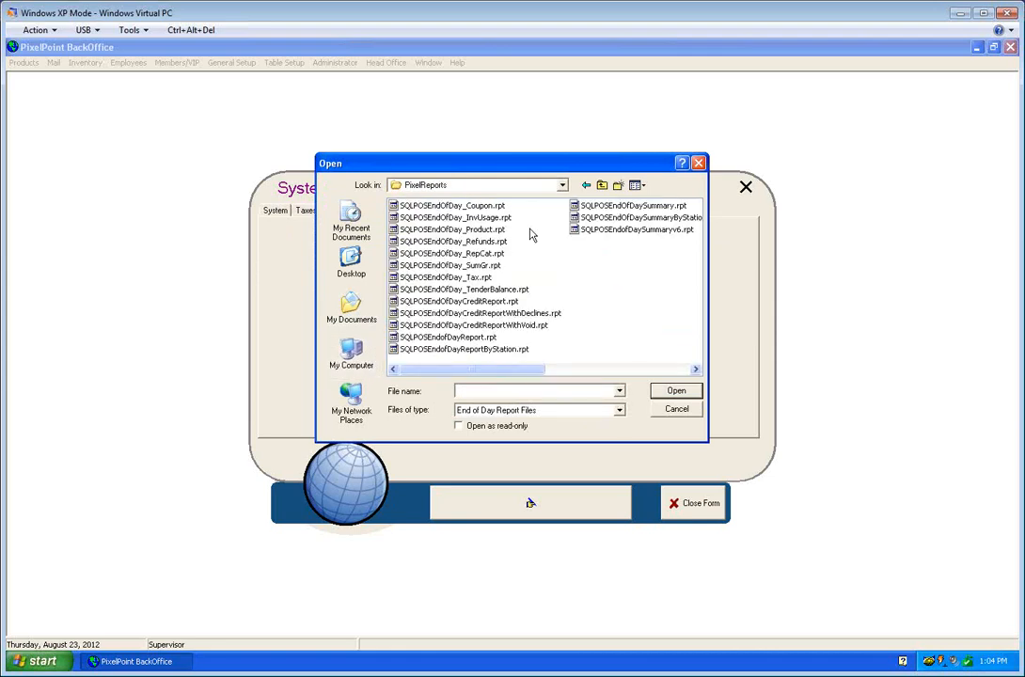
left_click(489, 219)
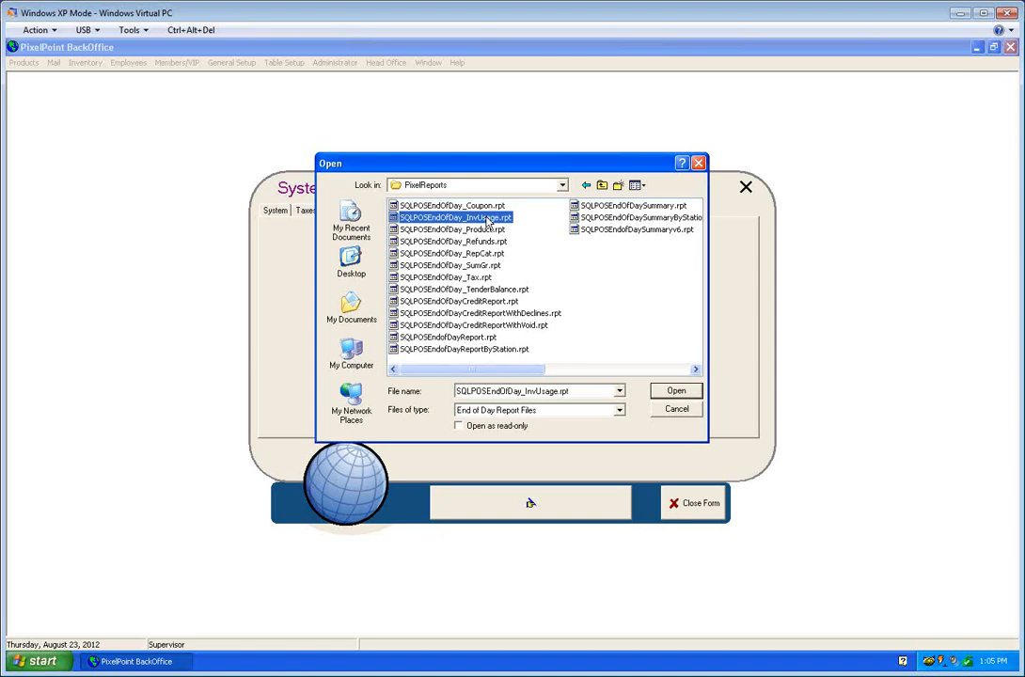
left_click(677, 410)
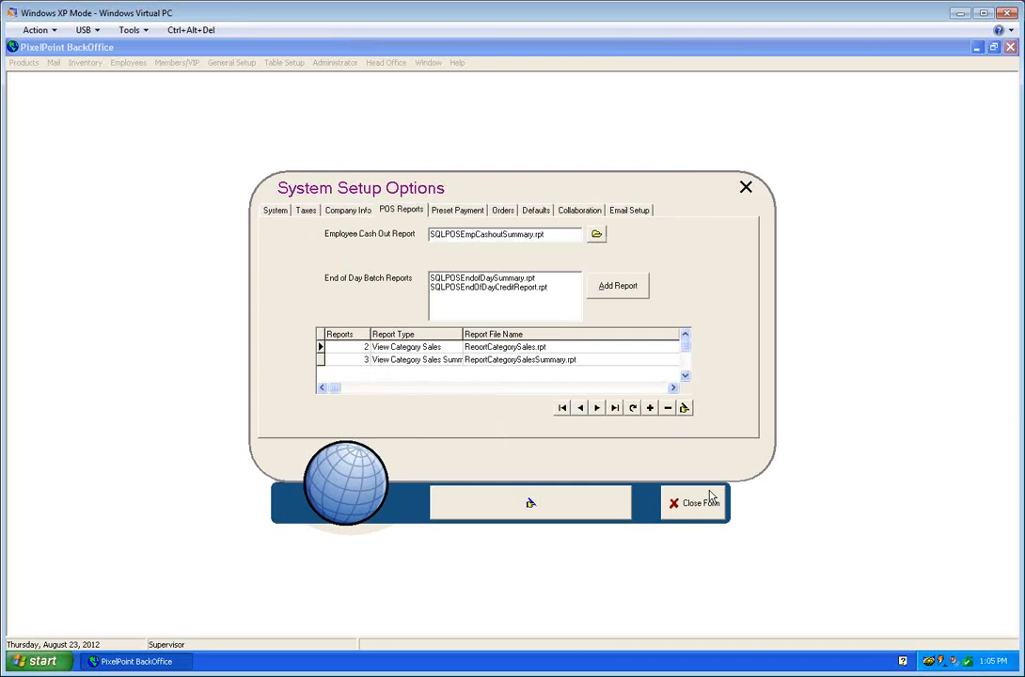
Review the general system options, including Use Inventory Manager (Stockboy), and exit BackOffice.
left_click(276, 210)
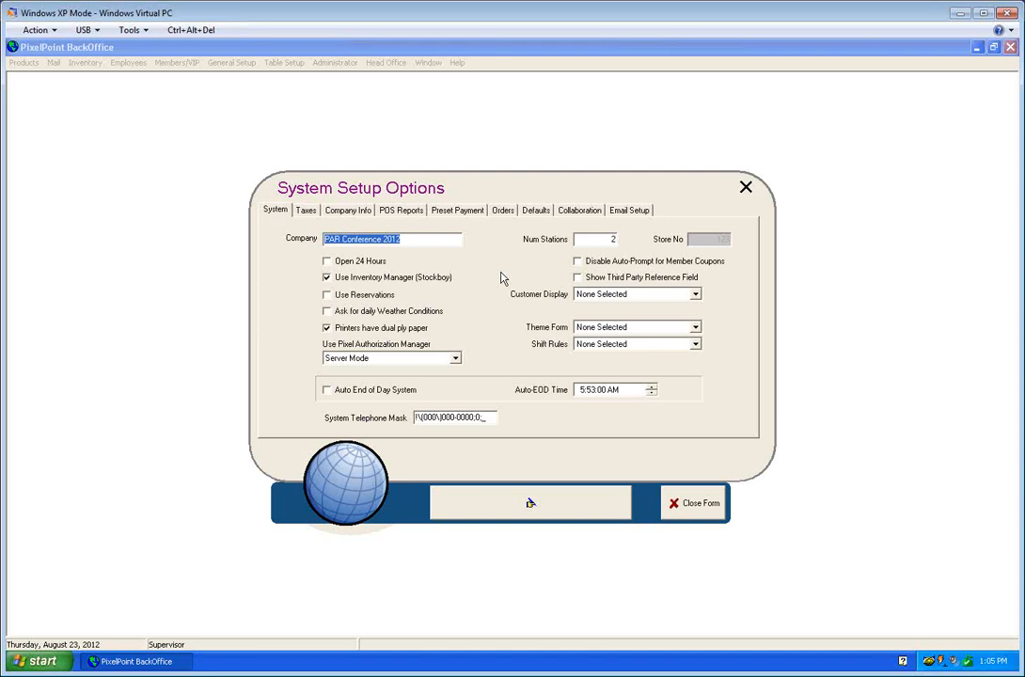
left_click(693, 505)
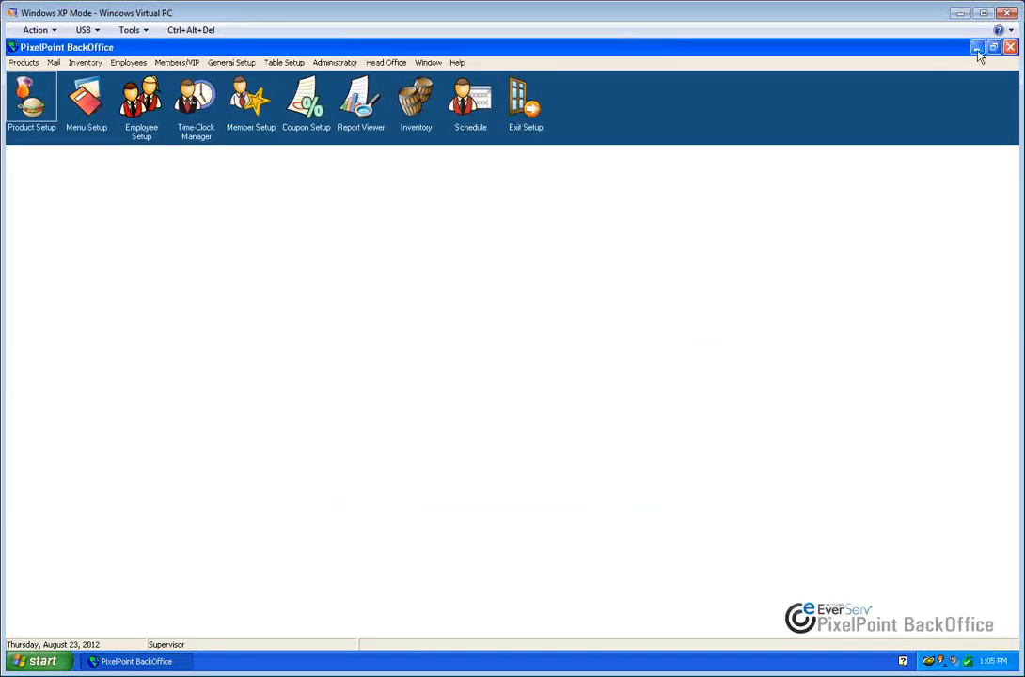
left_click(1010, 47)
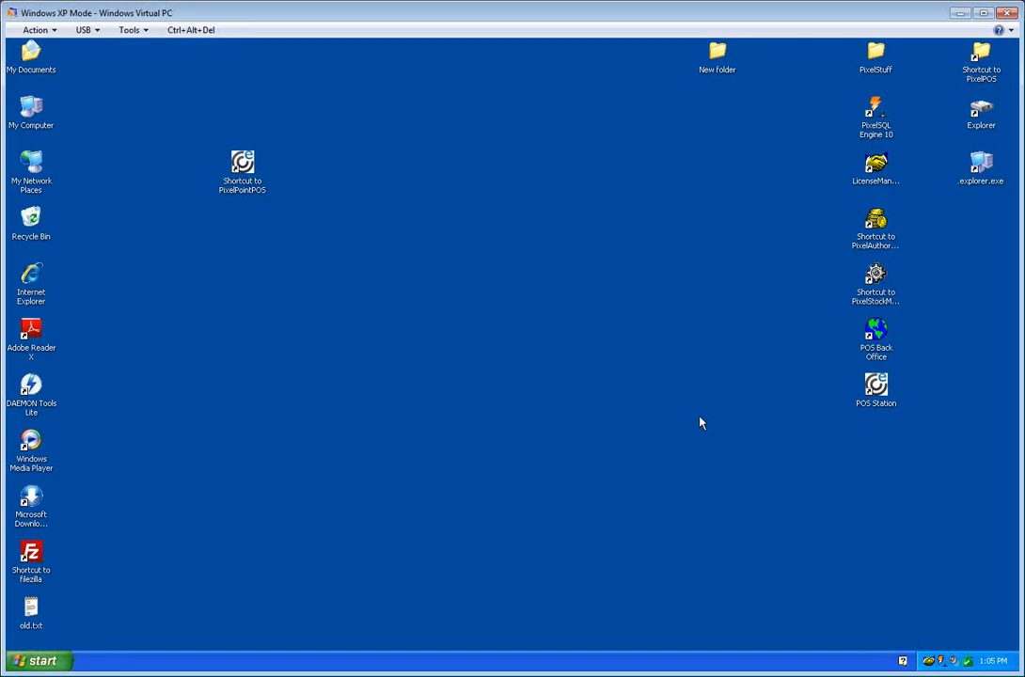
Start the StockBoy inventory manager and bring up its window on the desktop.
left_click(879, 278)
double_click(882, 276)
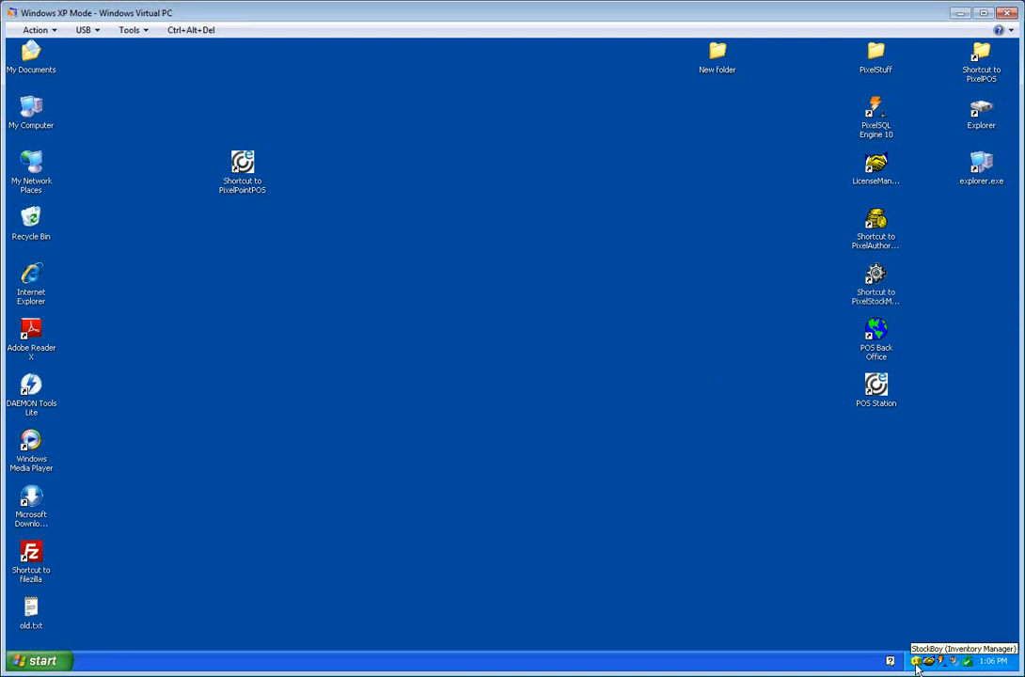
double_click(916, 662)
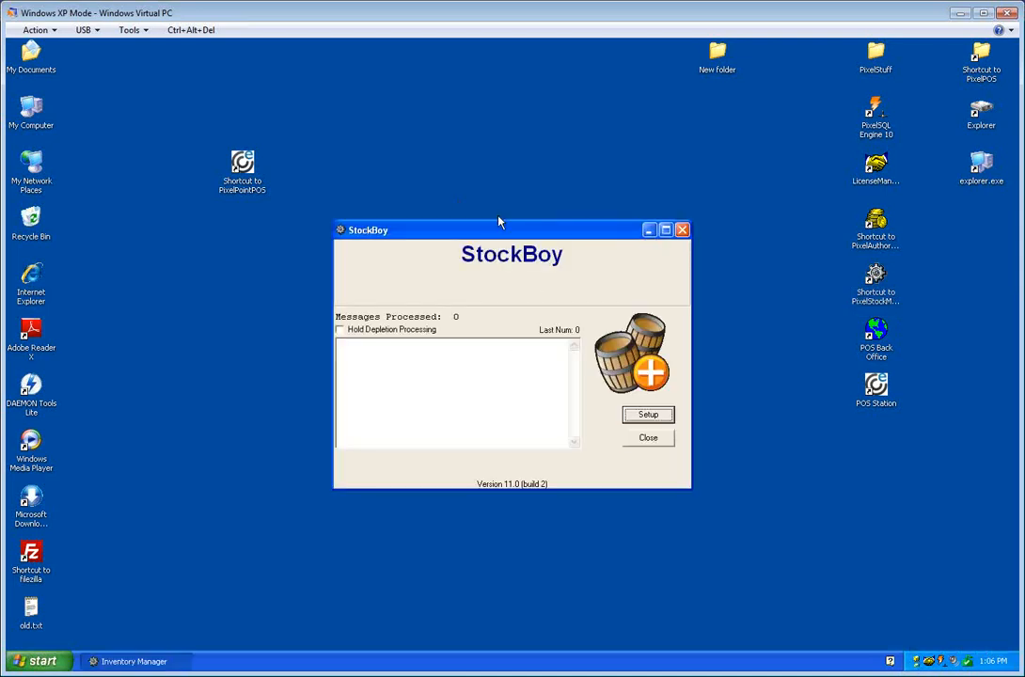
left_click_drag(515, 235, 478, 188)
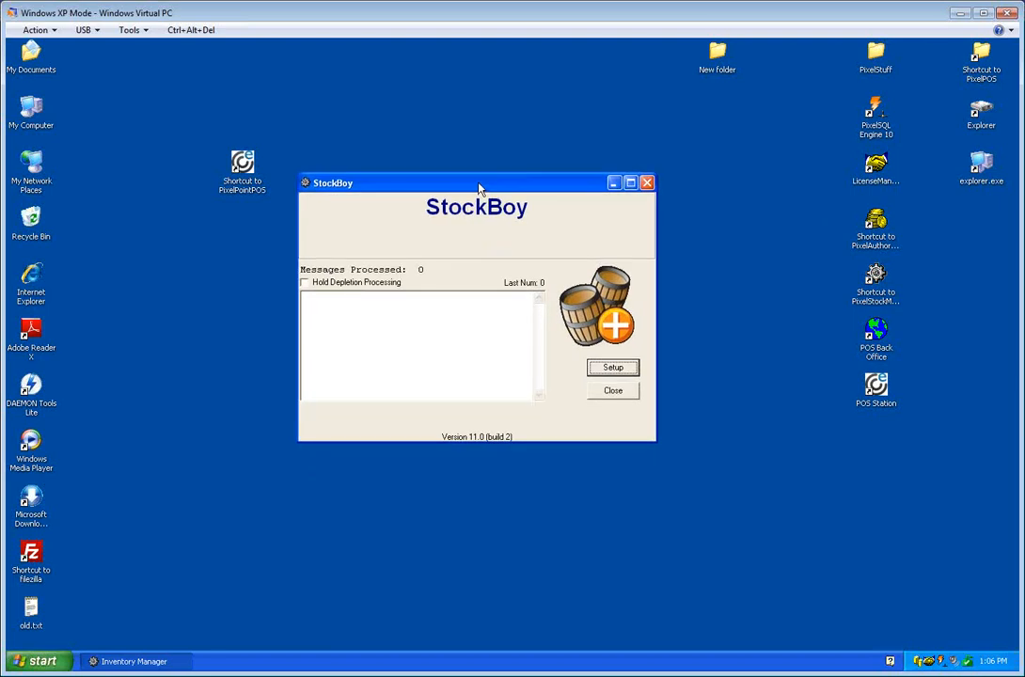
Save the StockBoy setup with Average Cost, negative levels disregarded when receiving and automatic depletion resume, and close the StockBoy window.
left_click(613, 370)
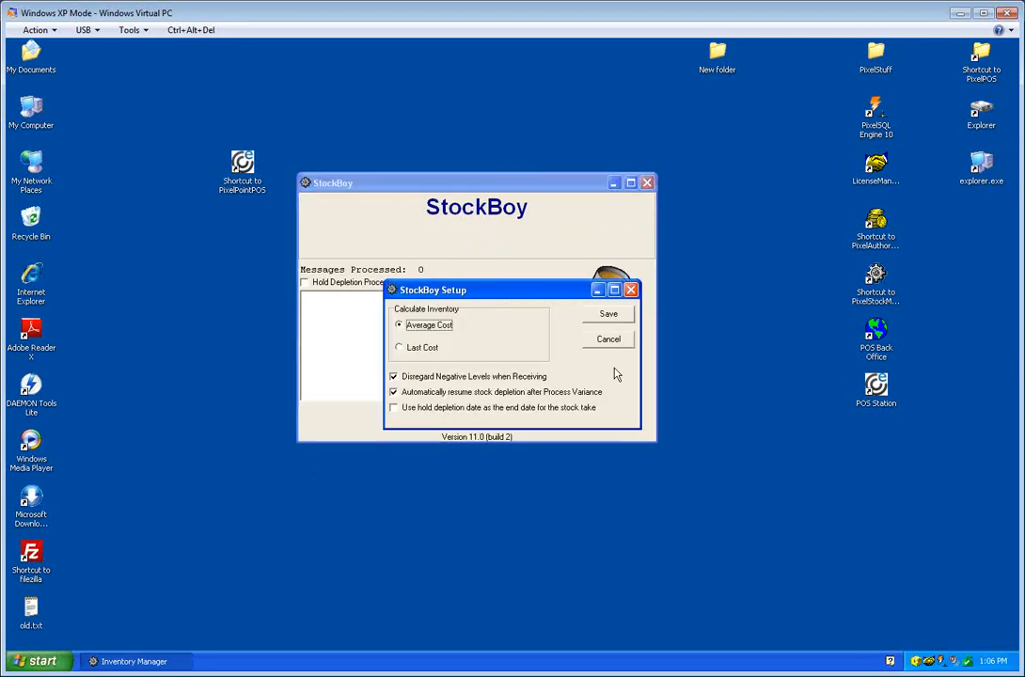
left_click_drag(518, 294, 476, 214)
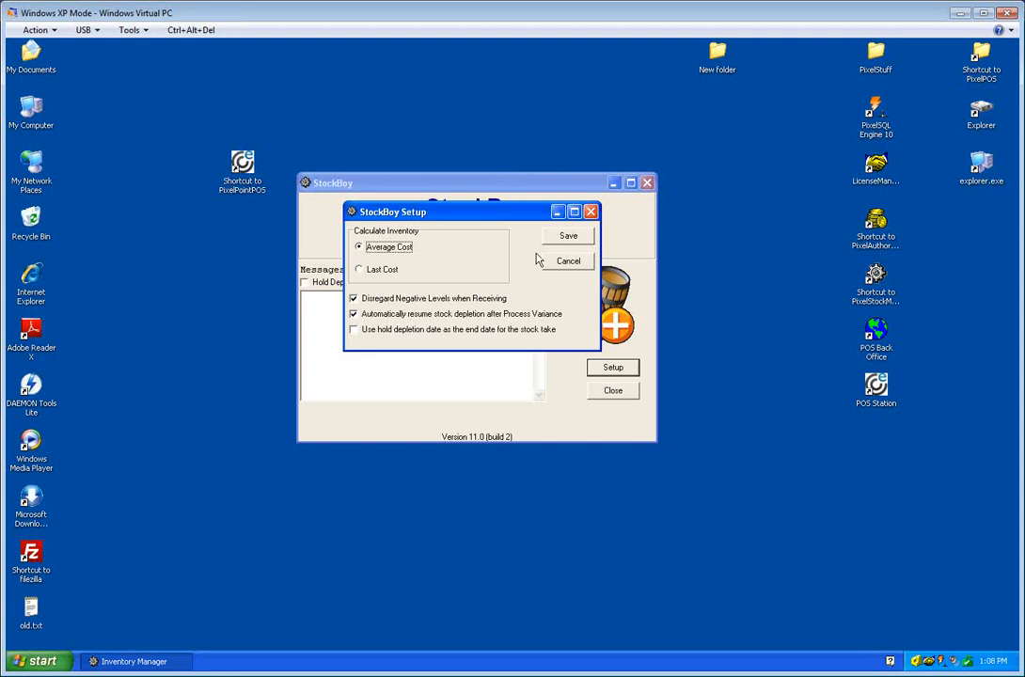
left_click(567, 237)
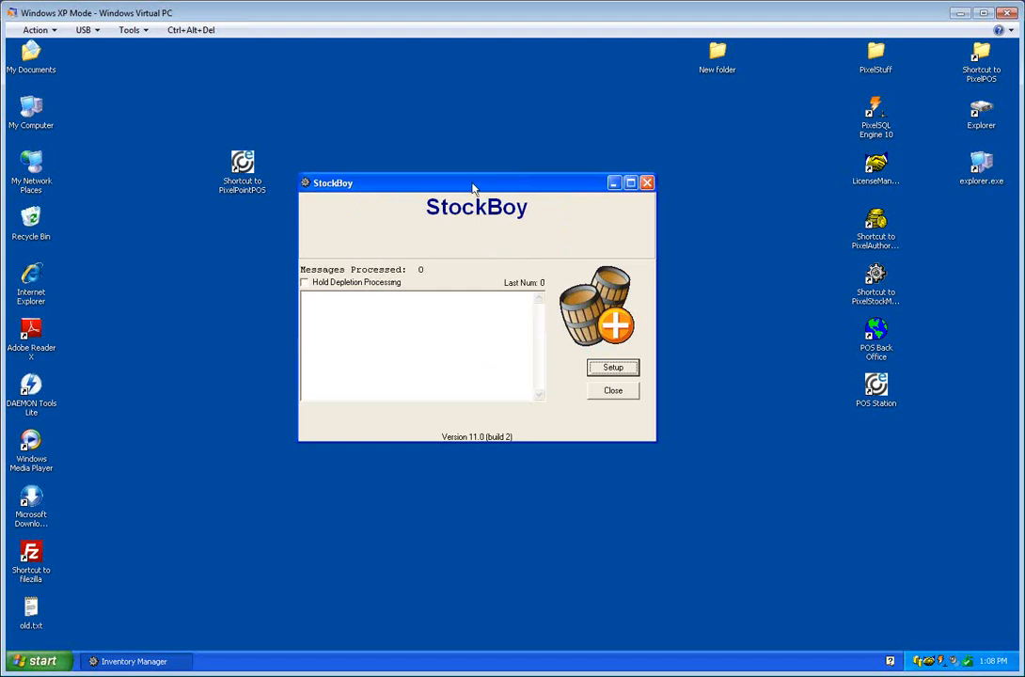
left_click_drag(470, 185, 453, 165)
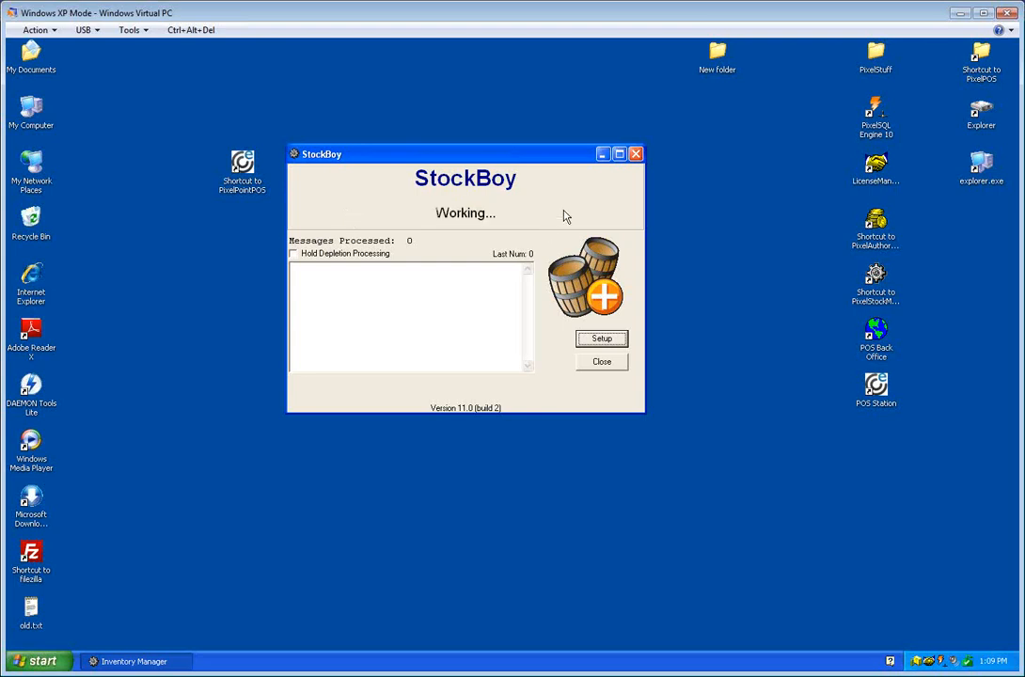
left_click(636, 153)
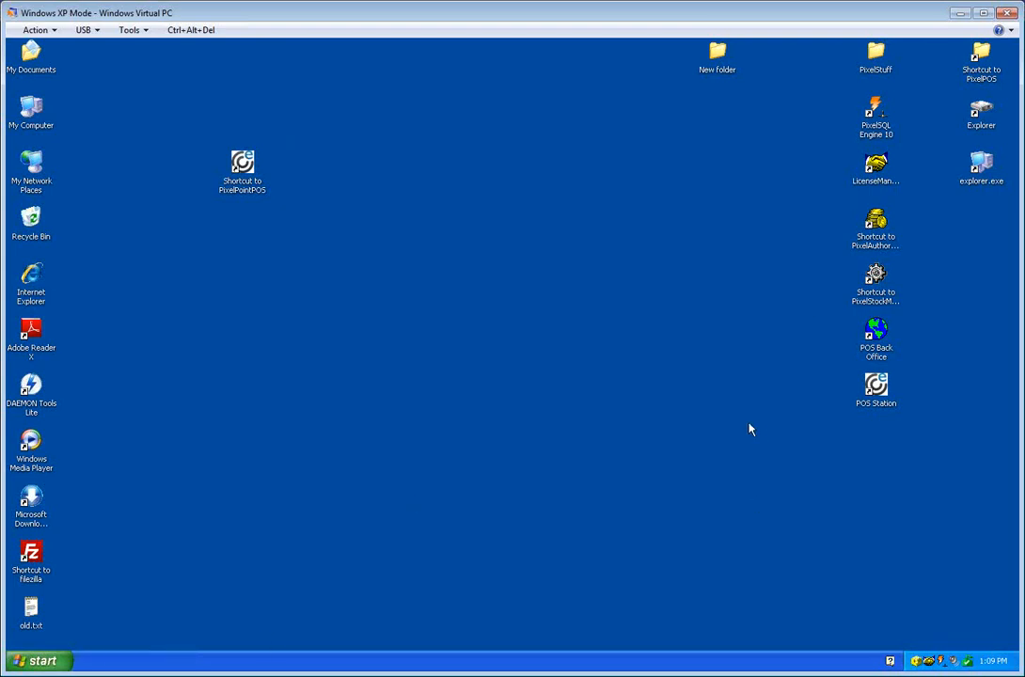
Open POS Back Office, log in manually with the employee login code and postpone the database backup.
double_click(871, 337)
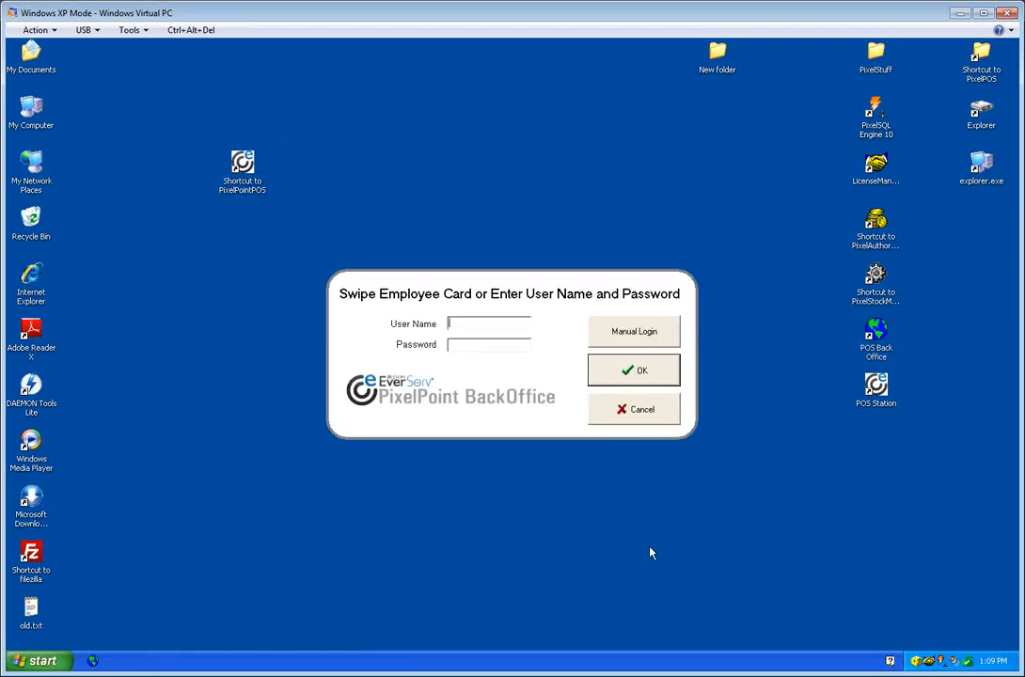
left_click(645, 334)
left_click(410, 412)
left_click(414, 455)
left_click(415, 455)
left_click(605, 439)
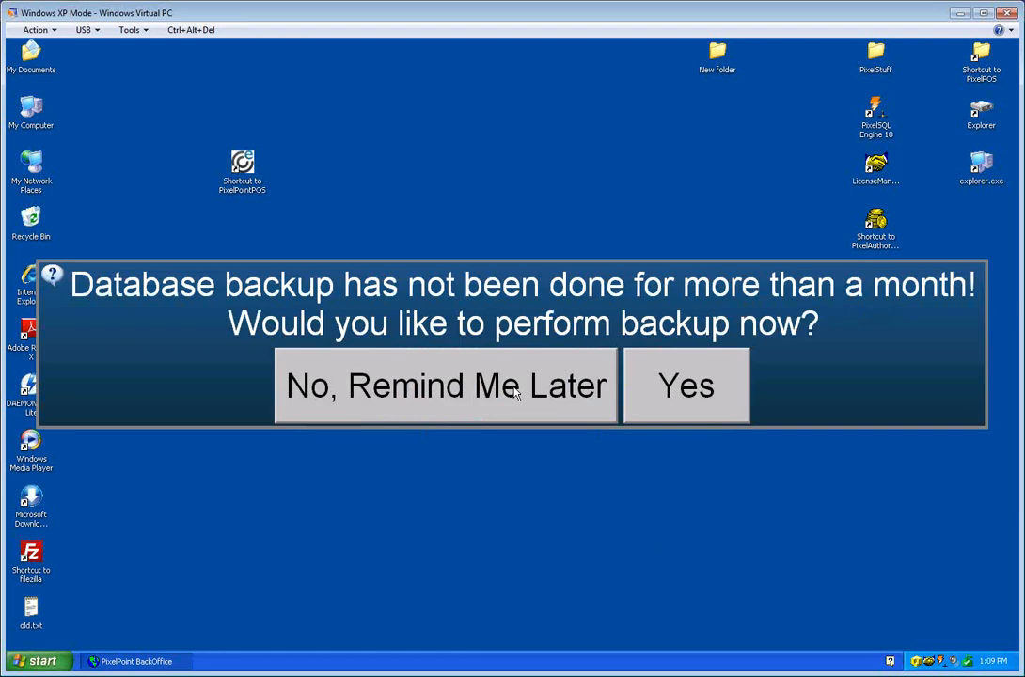
left_click(447, 385)
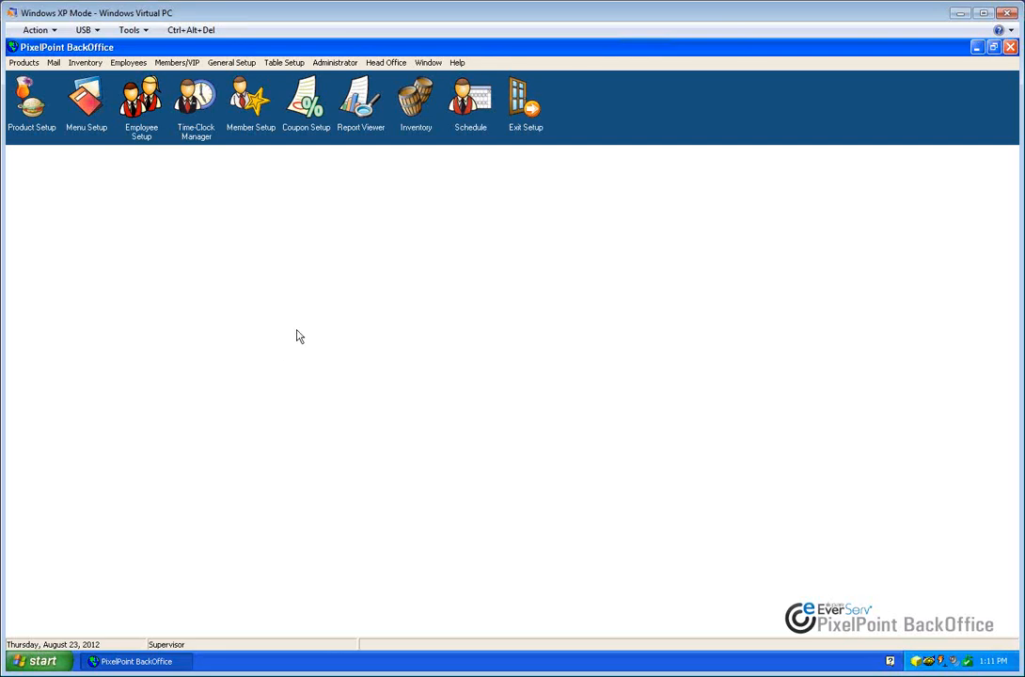
Find PAR Burger in Product Setup by searching for "p" and open its recipe.
left_click(35, 99)
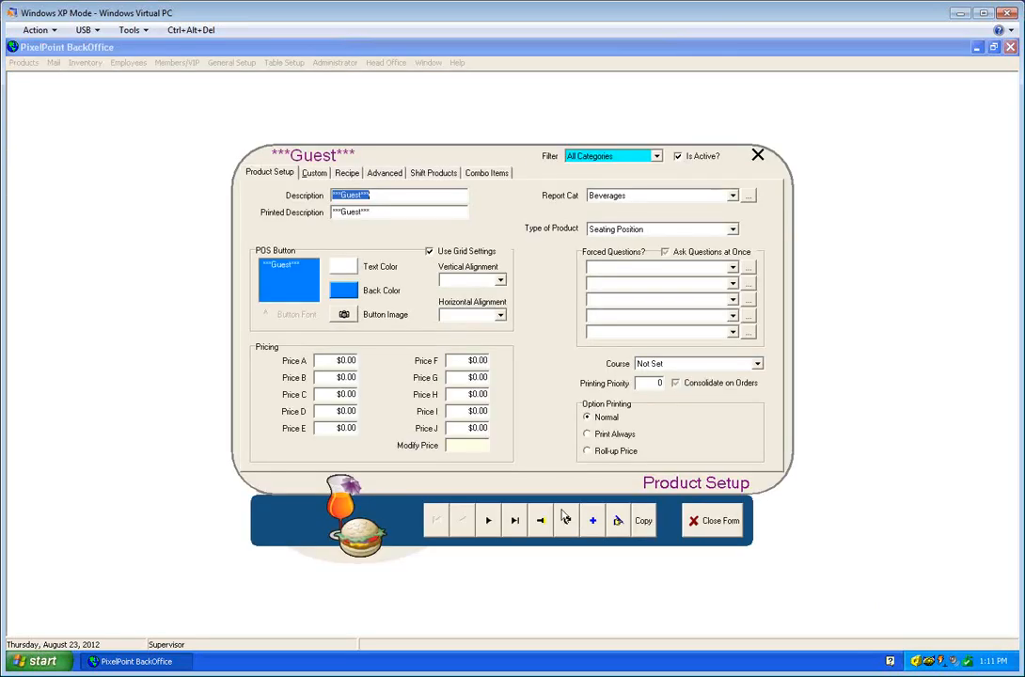
left_click(544, 527)
left_click(416, 384)
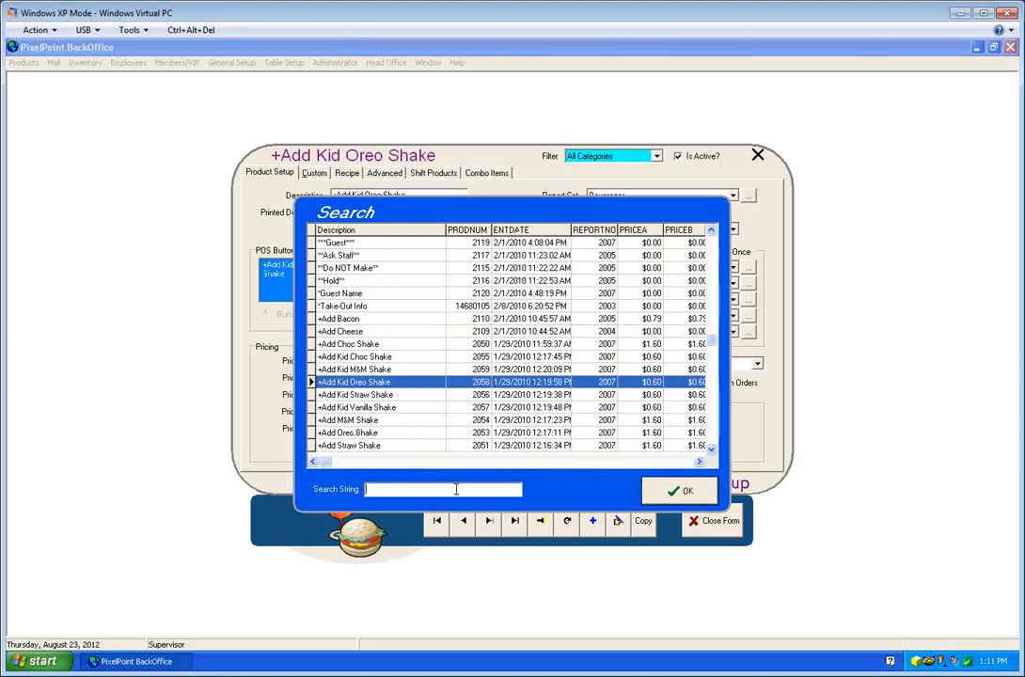
type("par")
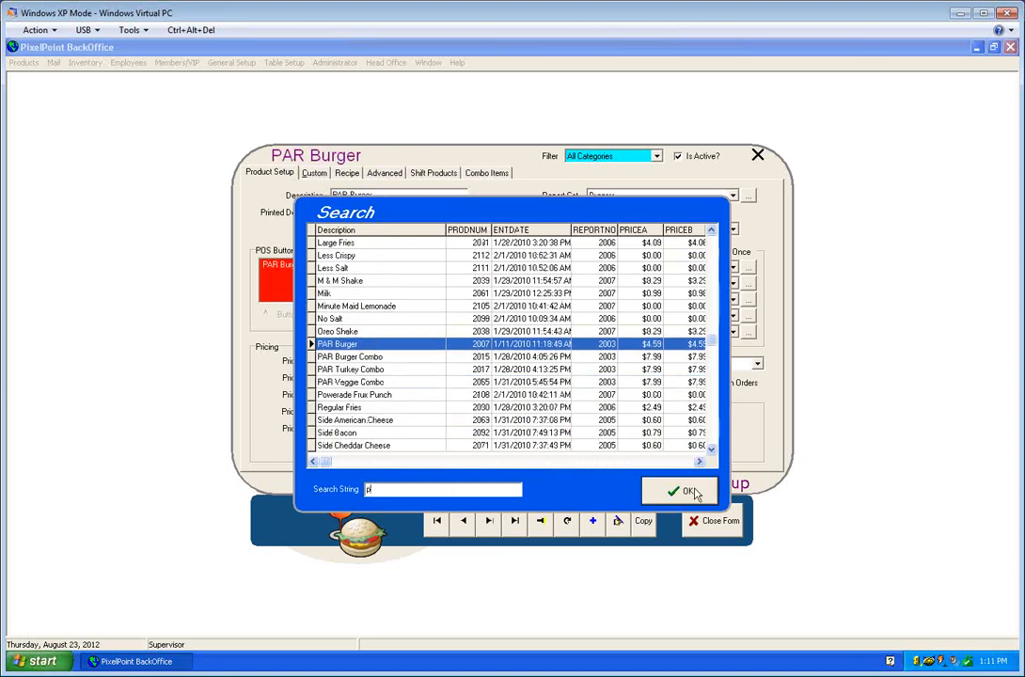
left_click(679, 491)
left_click(351, 175)
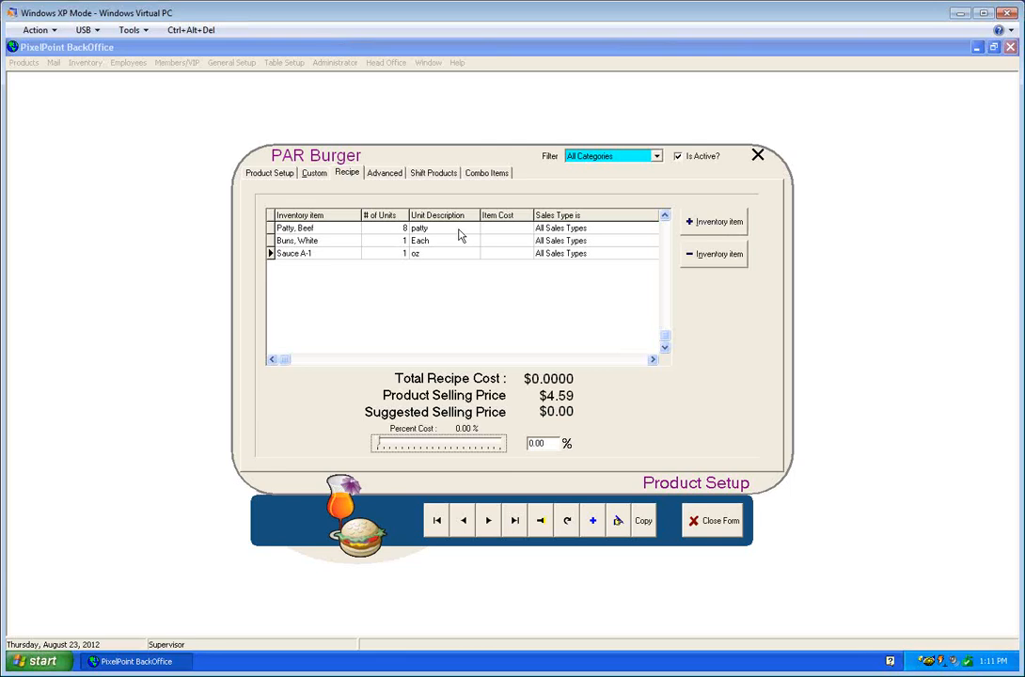
Set the number of units for the Patty, Beef ingredient in the PAR Burger recipe to 1.
left_click(392, 229)
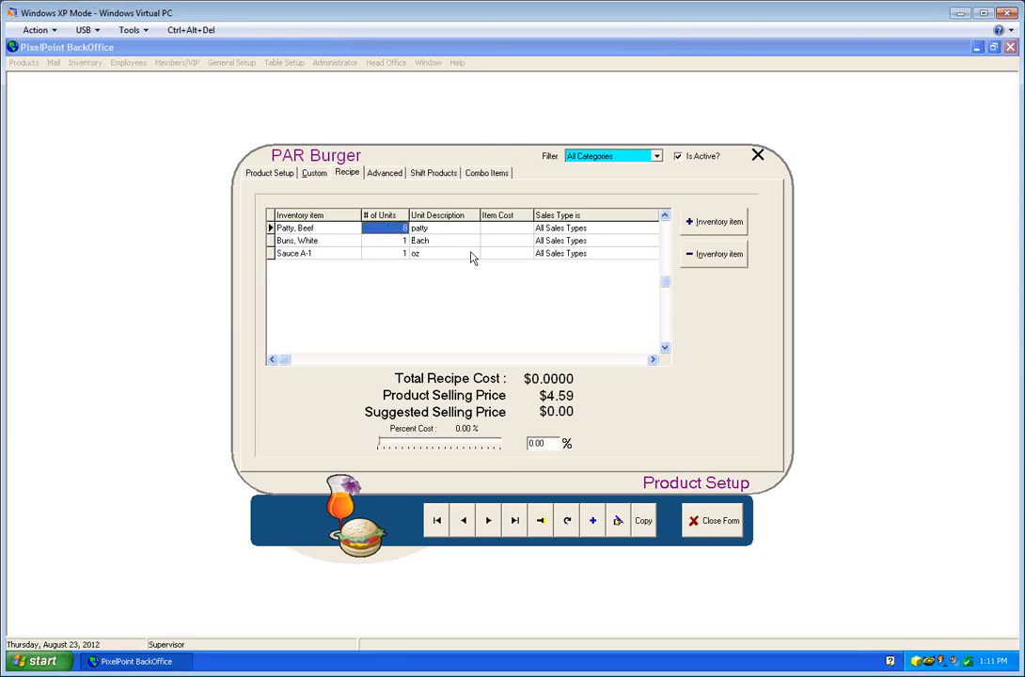
type("1")
left_click(419, 408)
left_click(603, 437)
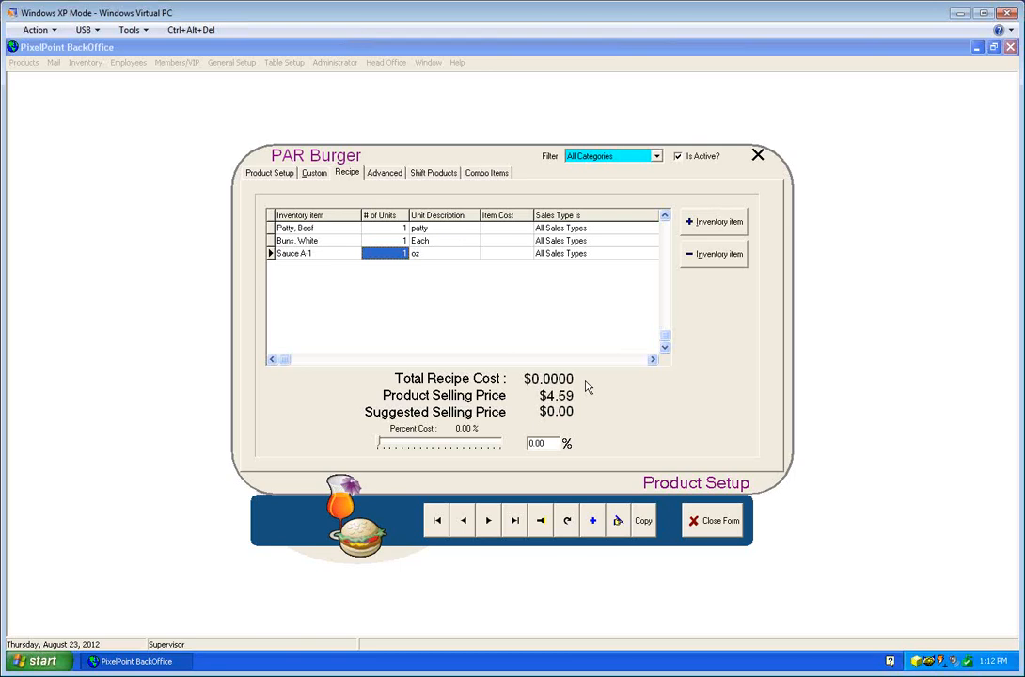
Review the ingredient rows of the PAR Burger recipe and close the product form.
left_click(315, 231)
key("Down")
left_click(329, 256)
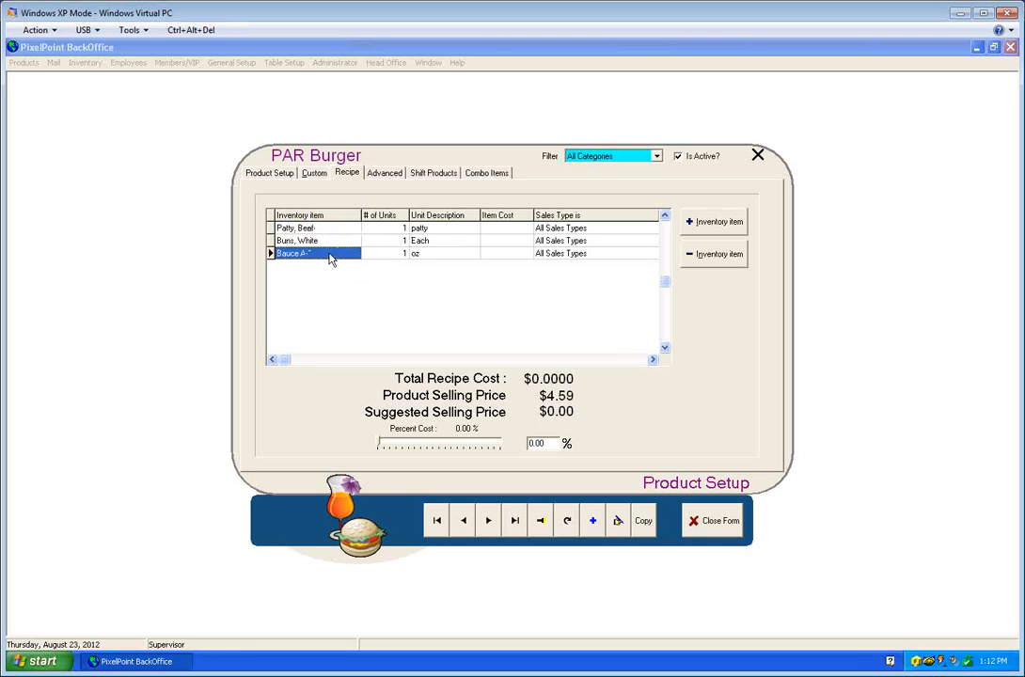
left_click(714, 521)
Open Stocked Inventory Control and find the Patty, Beef item by searching for "p".
left_click(85, 63)
left_click(89, 76)
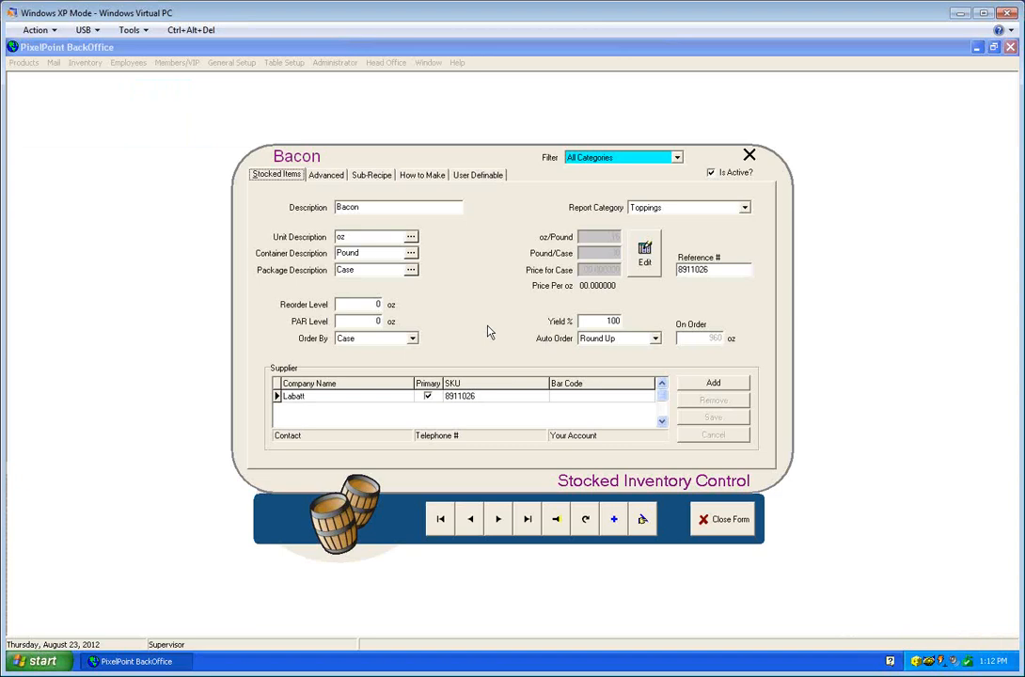
left_click(558, 523)
left_click(448, 322)
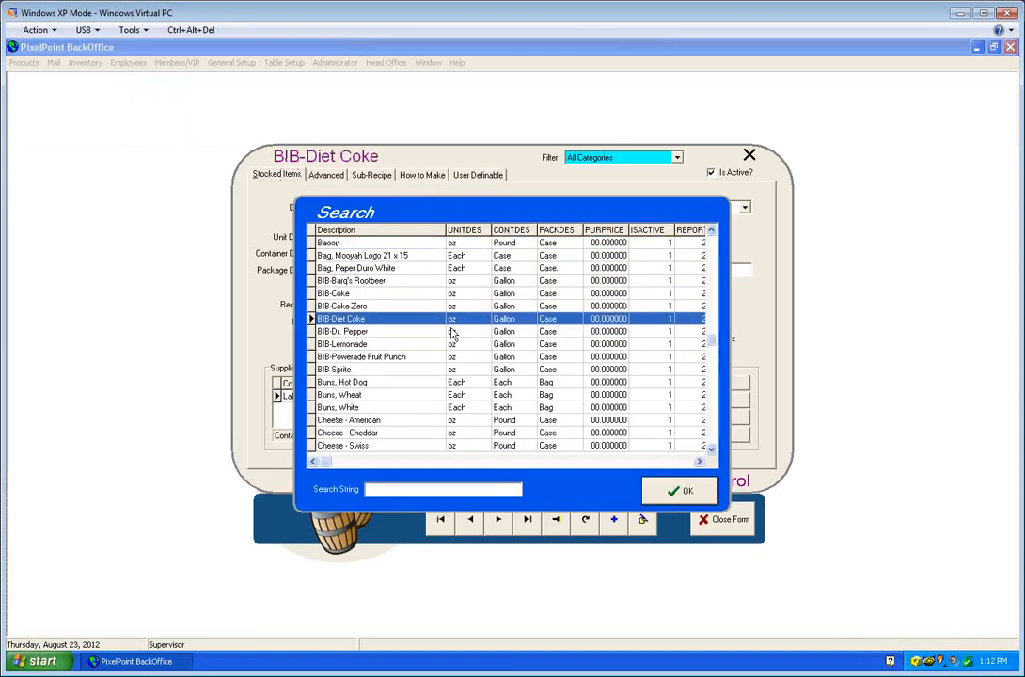
type("p")
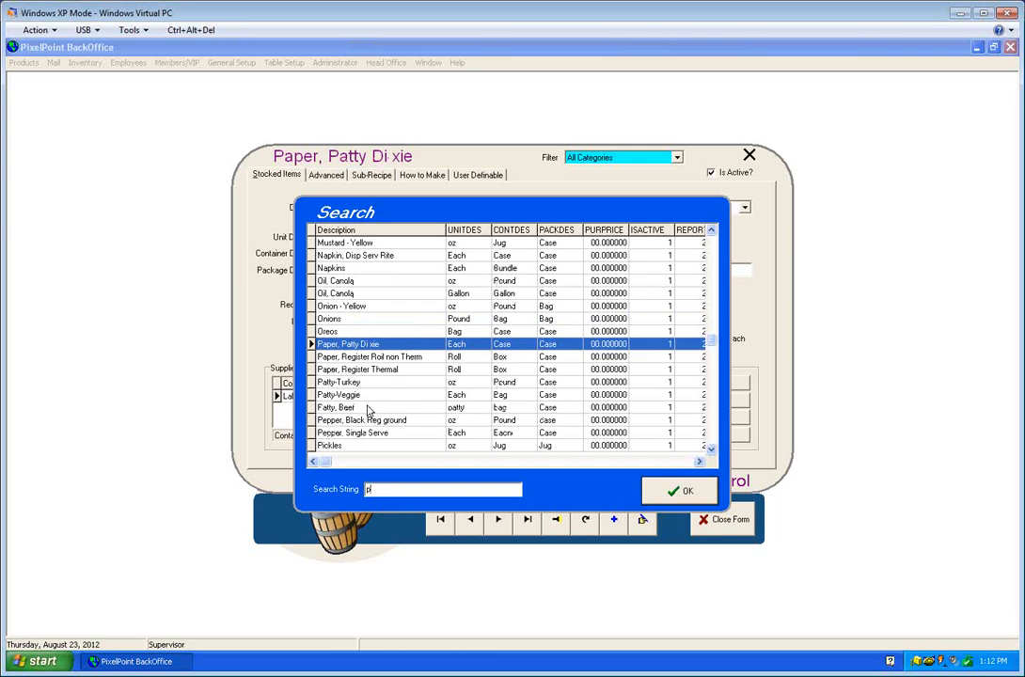
left_click(404, 409)
left_click(676, 492)
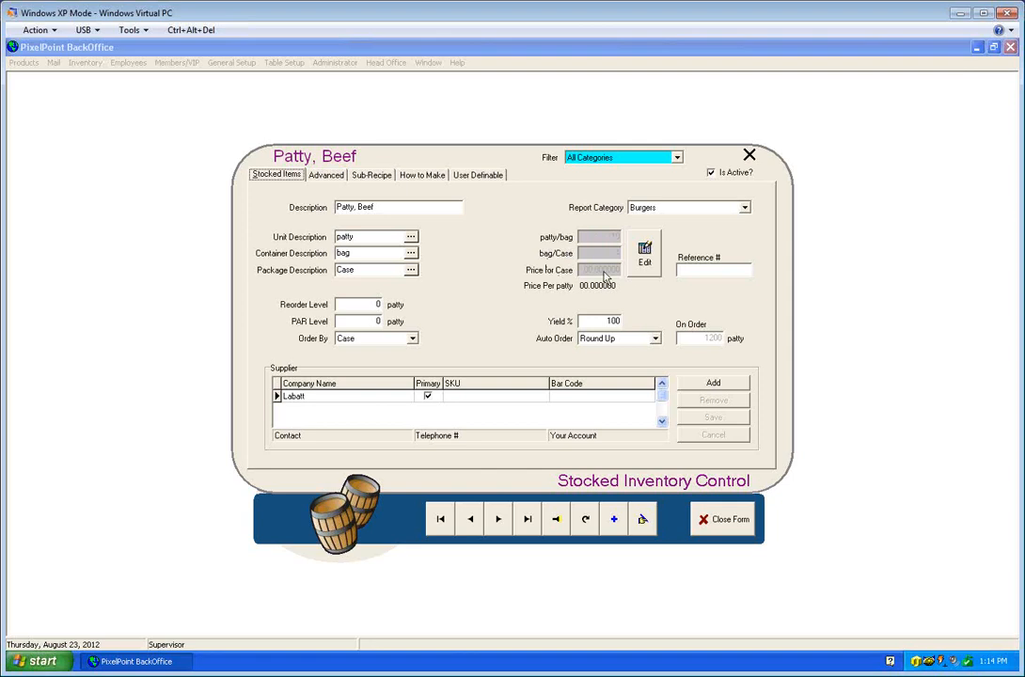
Set the number of patties per bag for Patty, Beef to 15.
left_click(645, 261)
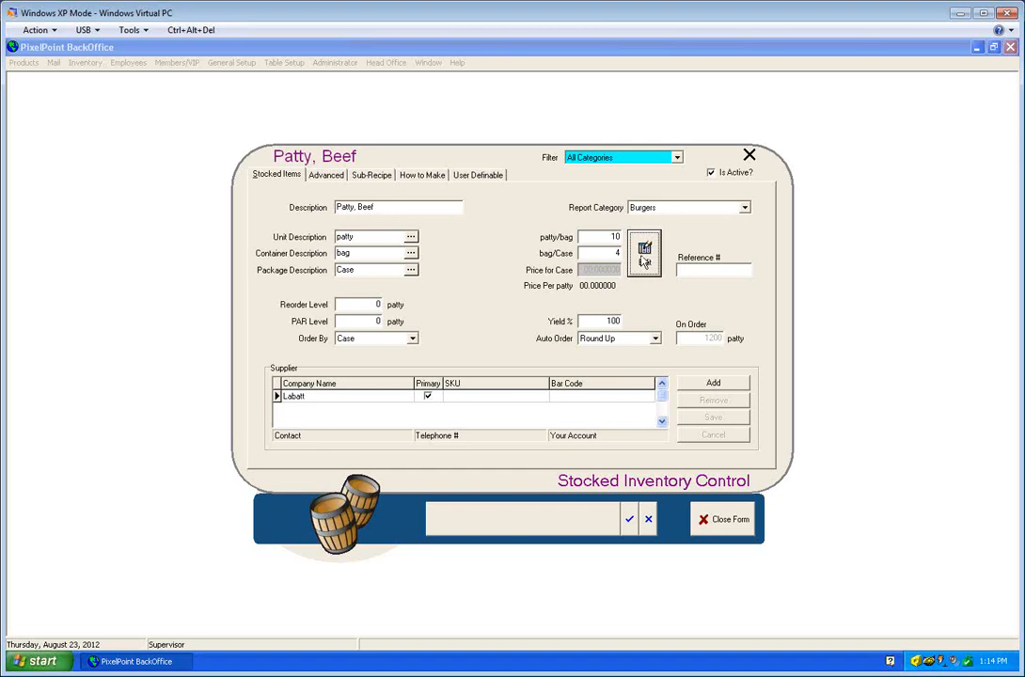
left_click(632, 522)
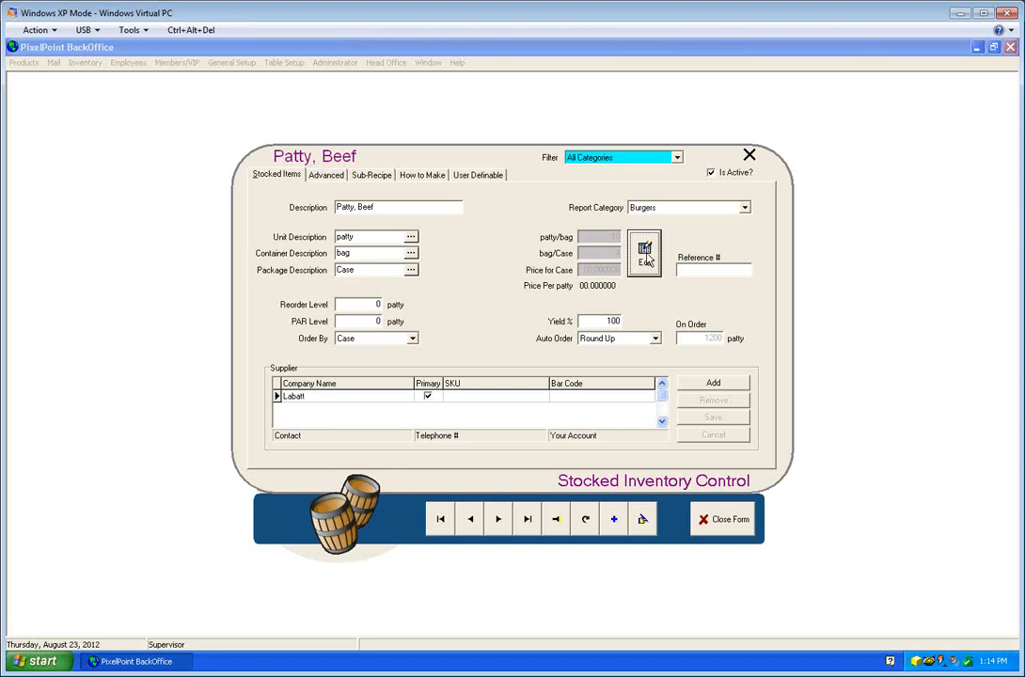
left_click(645, 254)
left_click(605, 239)
key("BackSpace")
type("5")
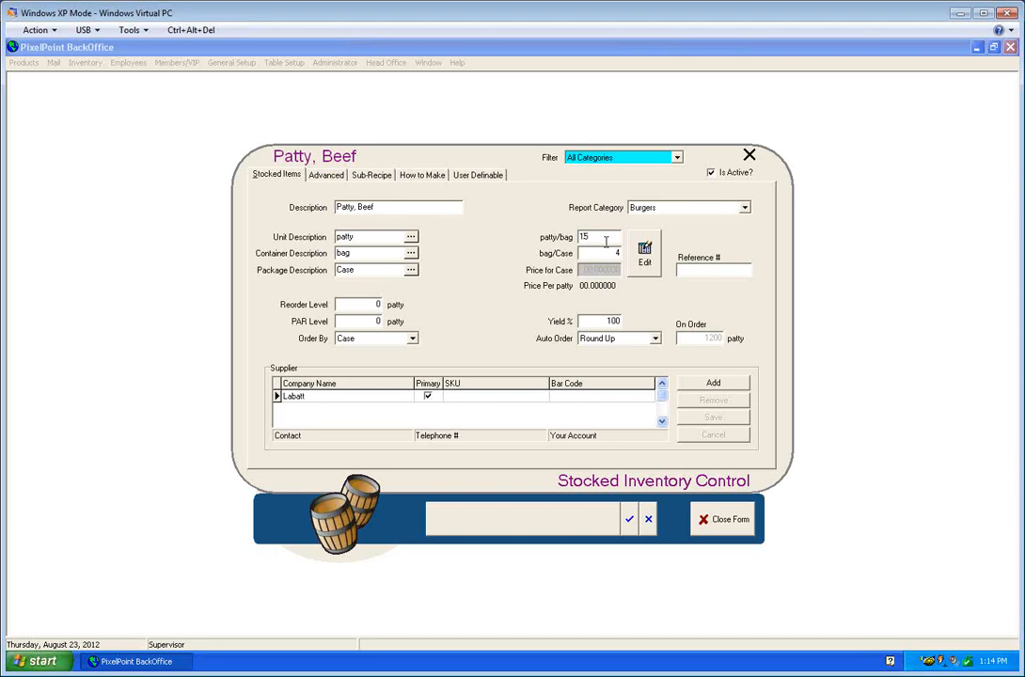
key("Tab")
key("Tab")
Examine the general and advanced settings of a new supplier form from the supplier search, and cancel out of both.
left_click(713, 382)
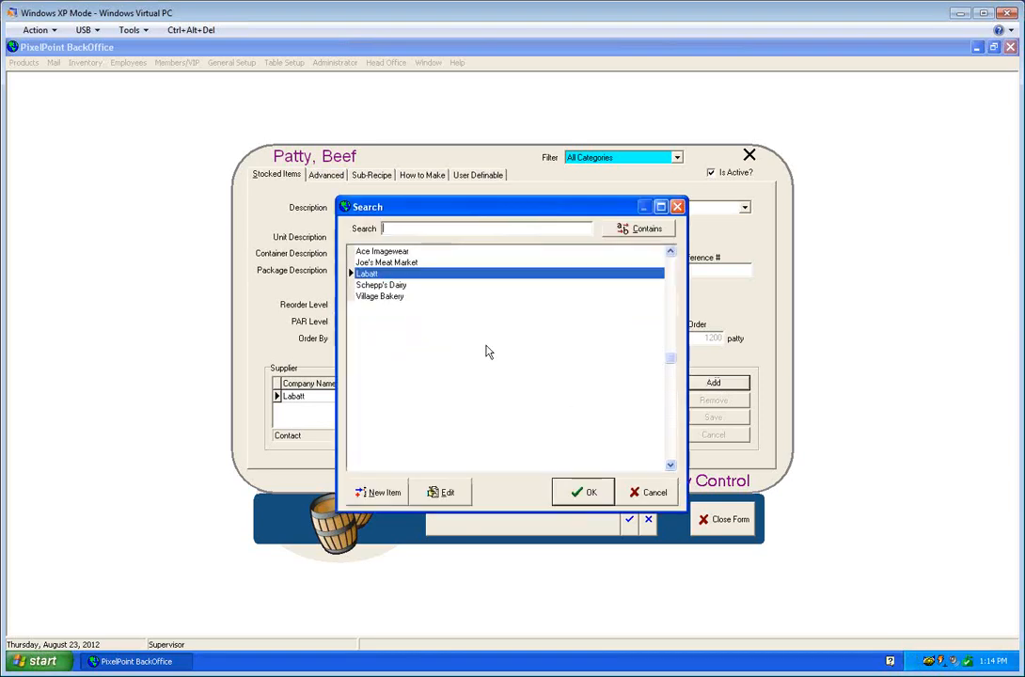
mouse_move(435, 252)
left_mouse_down()
mouse_move(436, 306)
mouse_move(439, 251)
left_mouse_up()
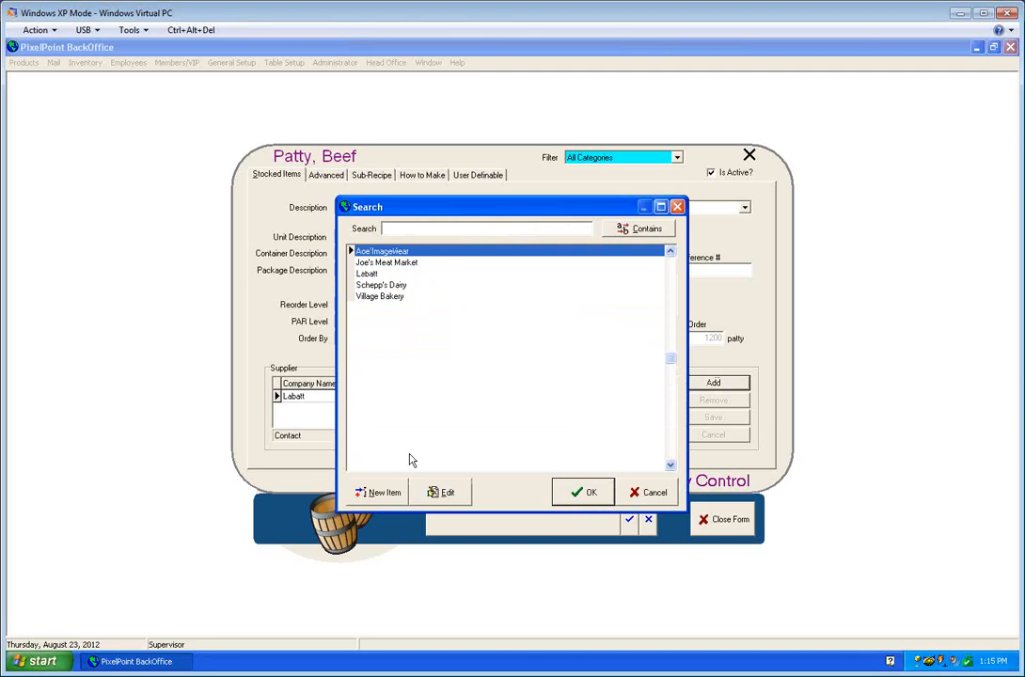
left_click(378, 493)
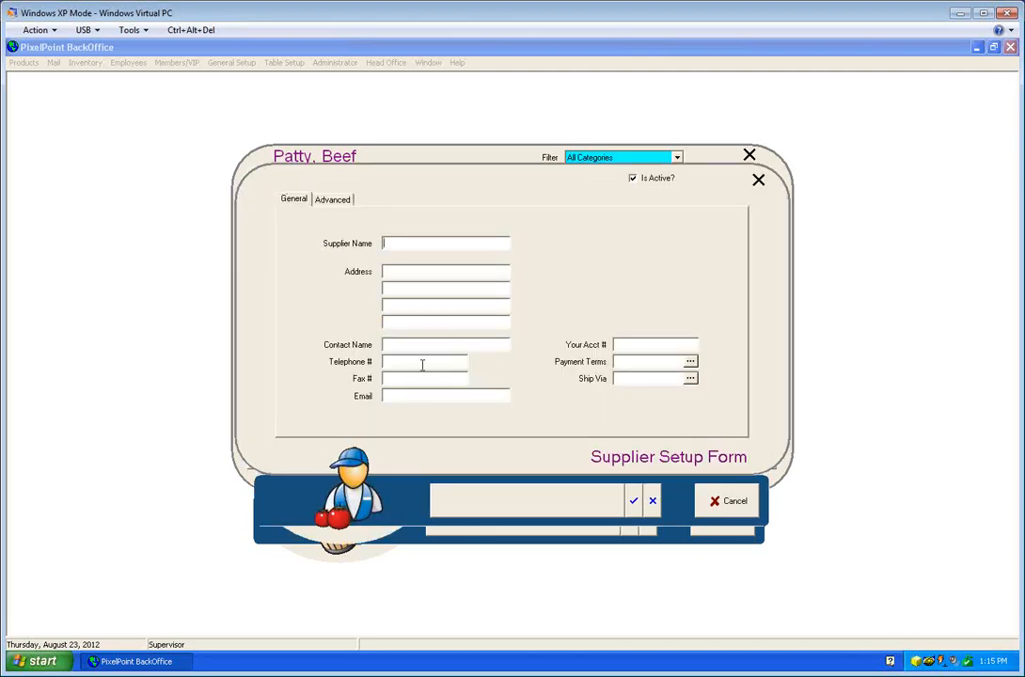
left_click(332, 200)
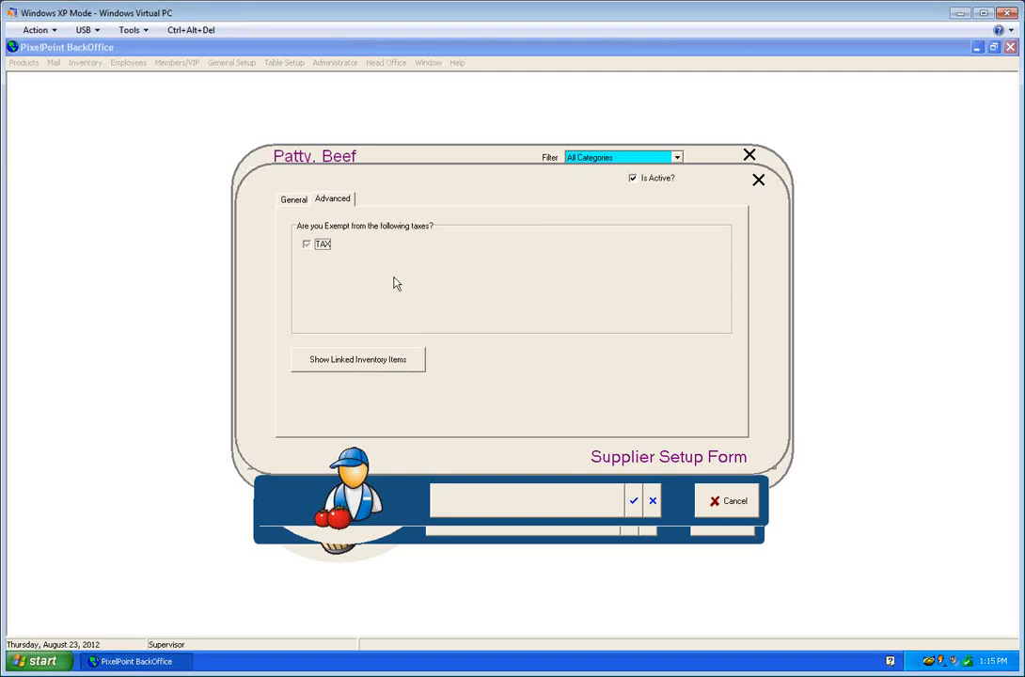
left_click(654, 501)
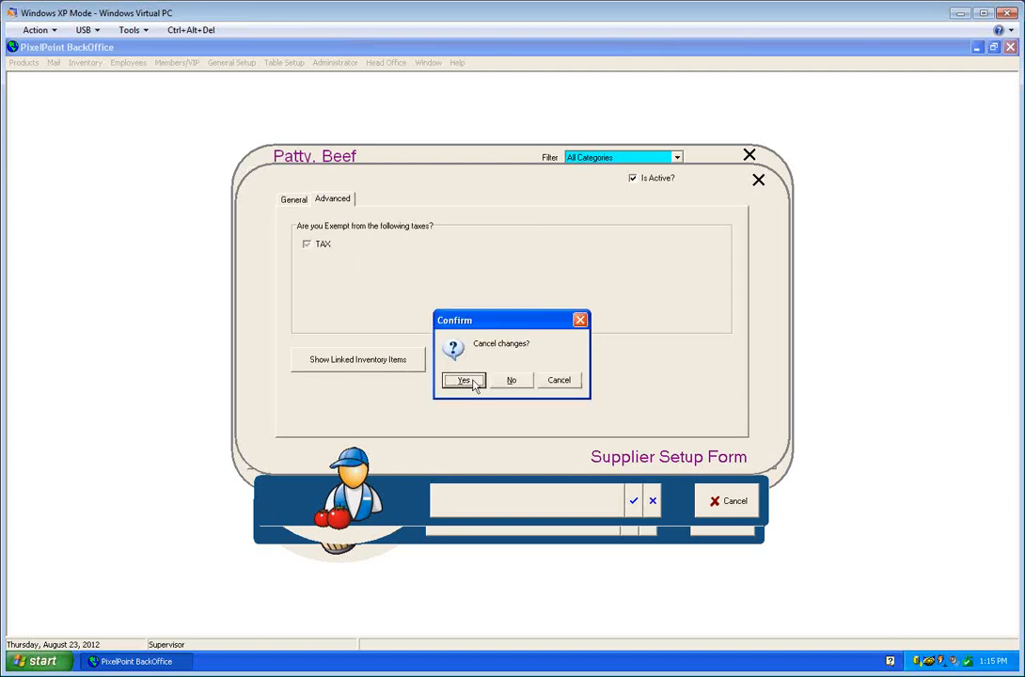
left_click(469, 381)
left_click(649, 497)
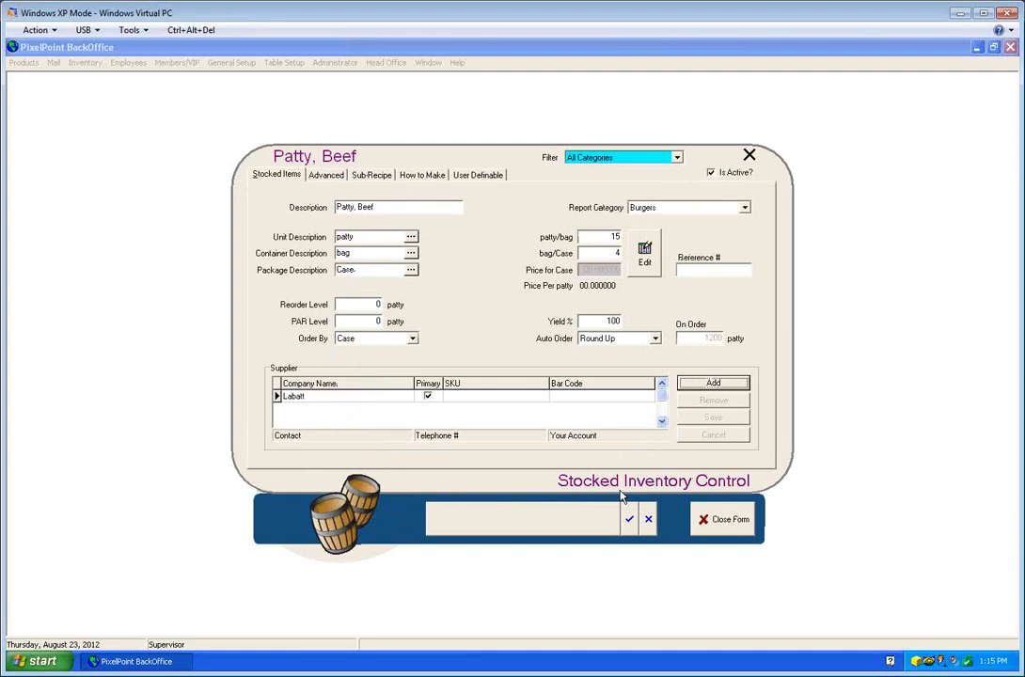
Add Joe's Meat Market as a second supplier for Patty, Beef.
left_click(350, 398)
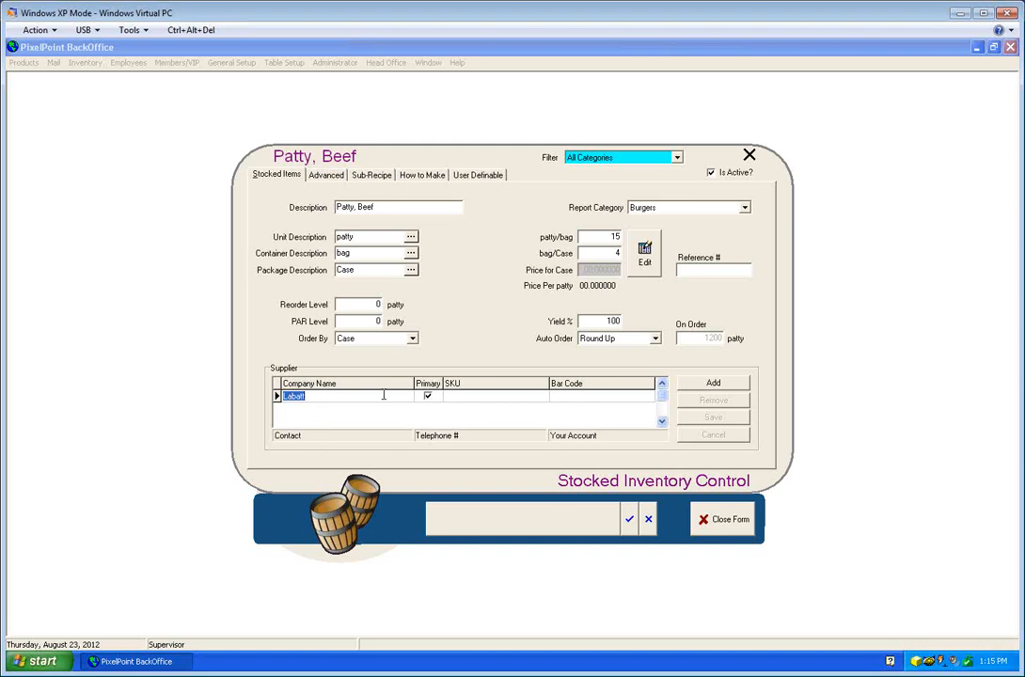
left_click(698, 385)
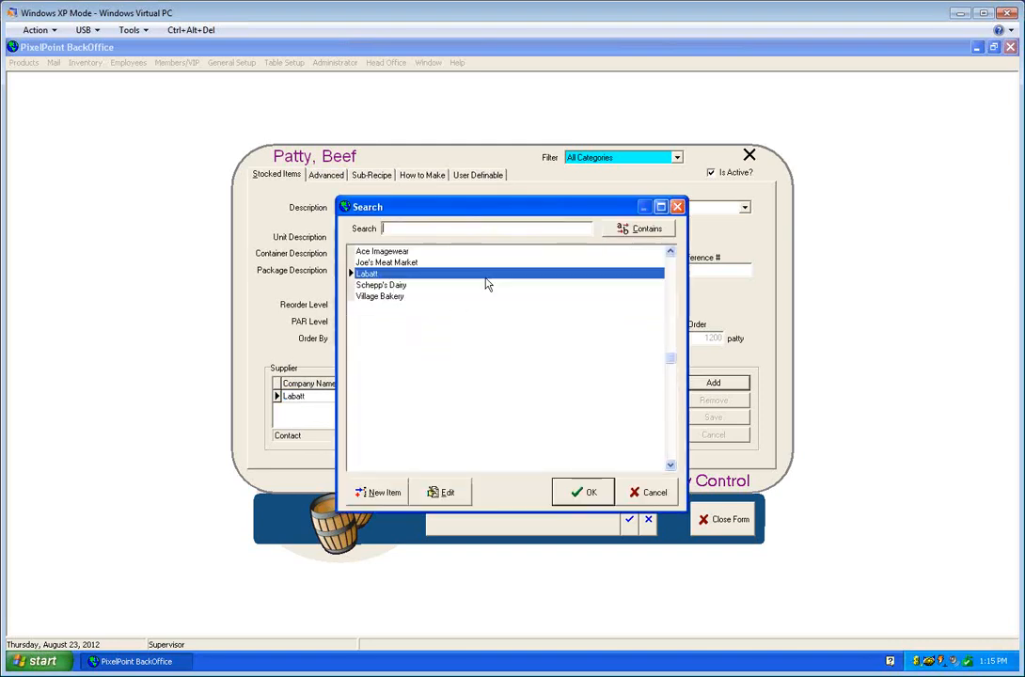
left_click(427, 264)
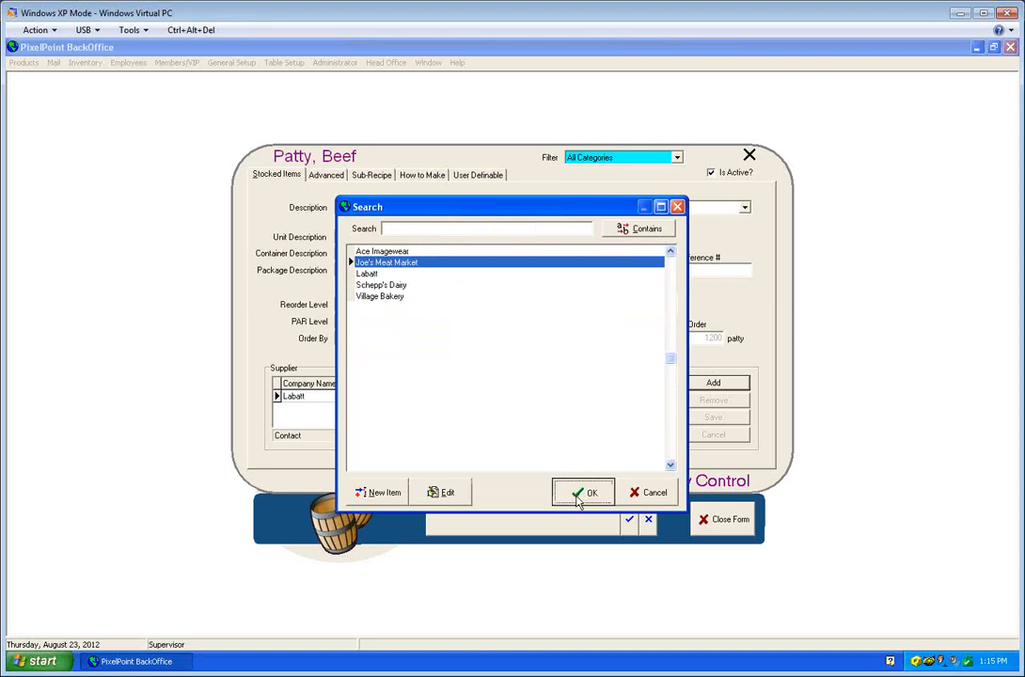
left_click(582, 492)
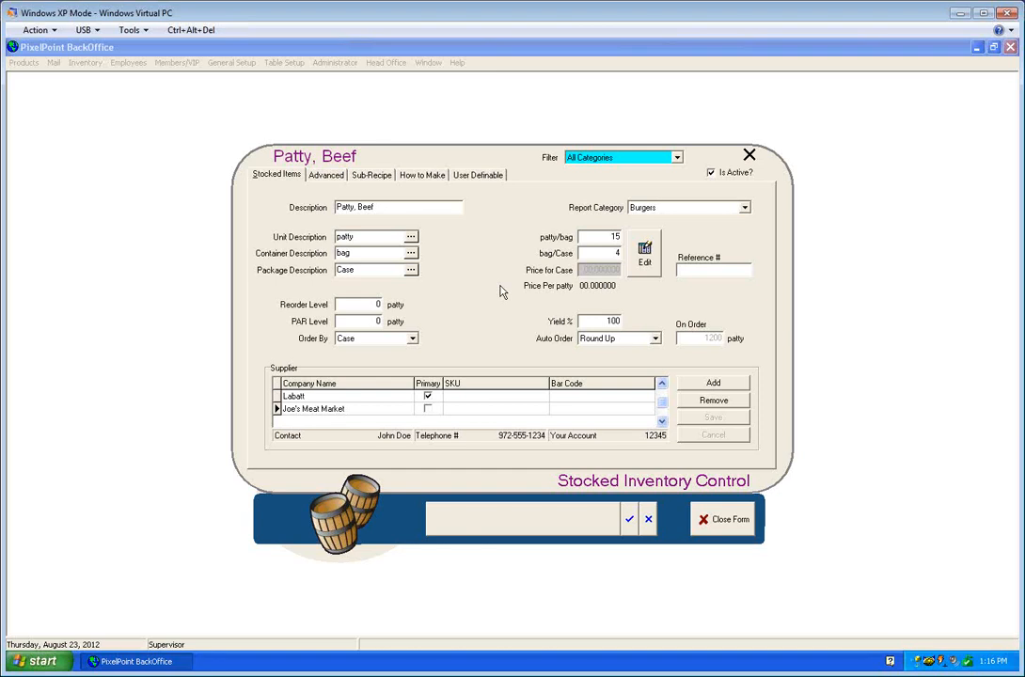
View the available Order By units and report categories for Patty, Beef.
left_click(412, 339)
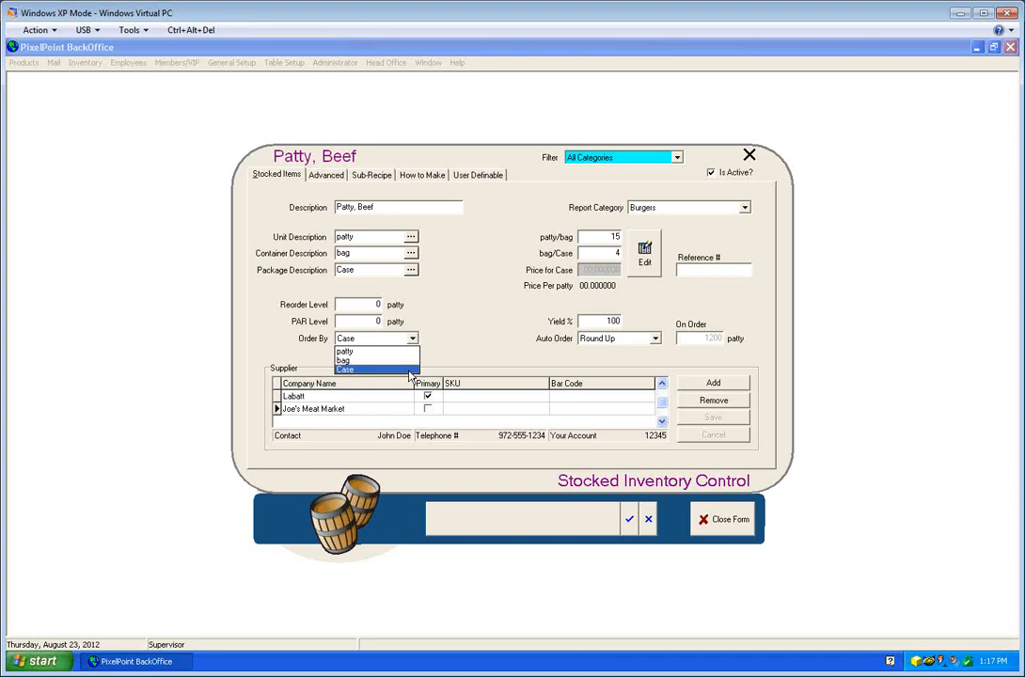
left_click(486, 361)
left_click(669, 208)
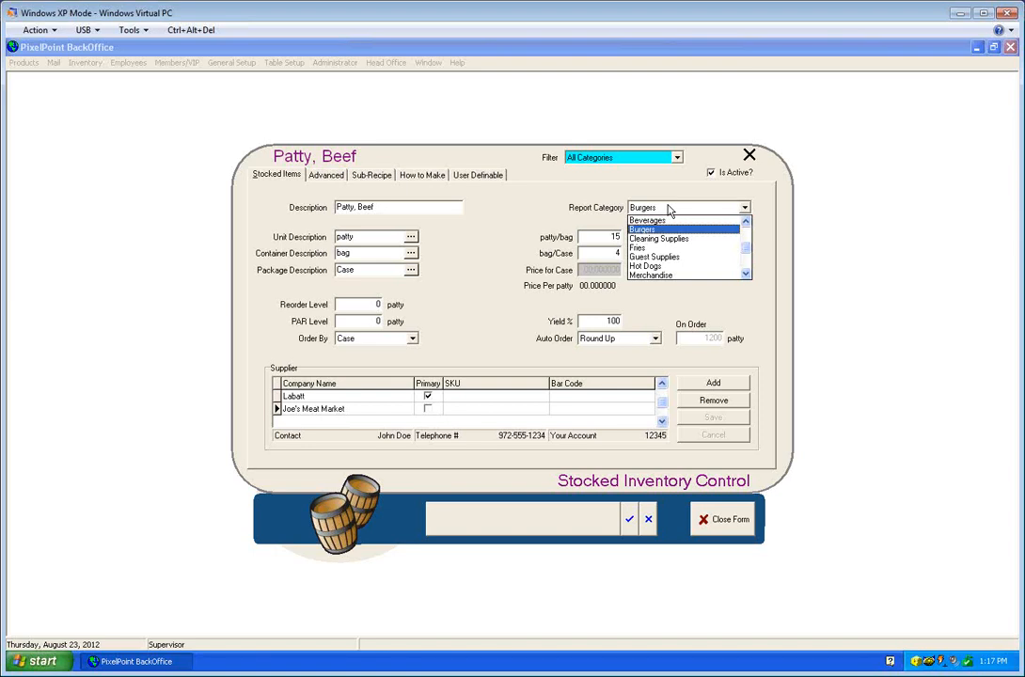
left_click(470, 290)
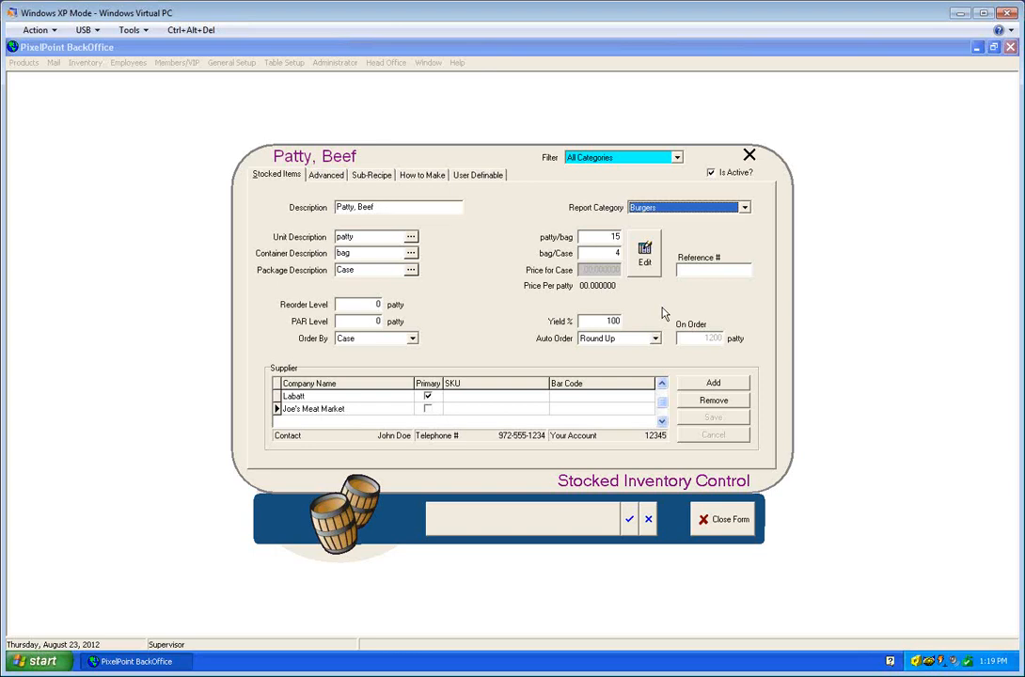
Review the advanced settings of Patty, Beef, including its patty weight and prep days fields.
left_click(328, 180)
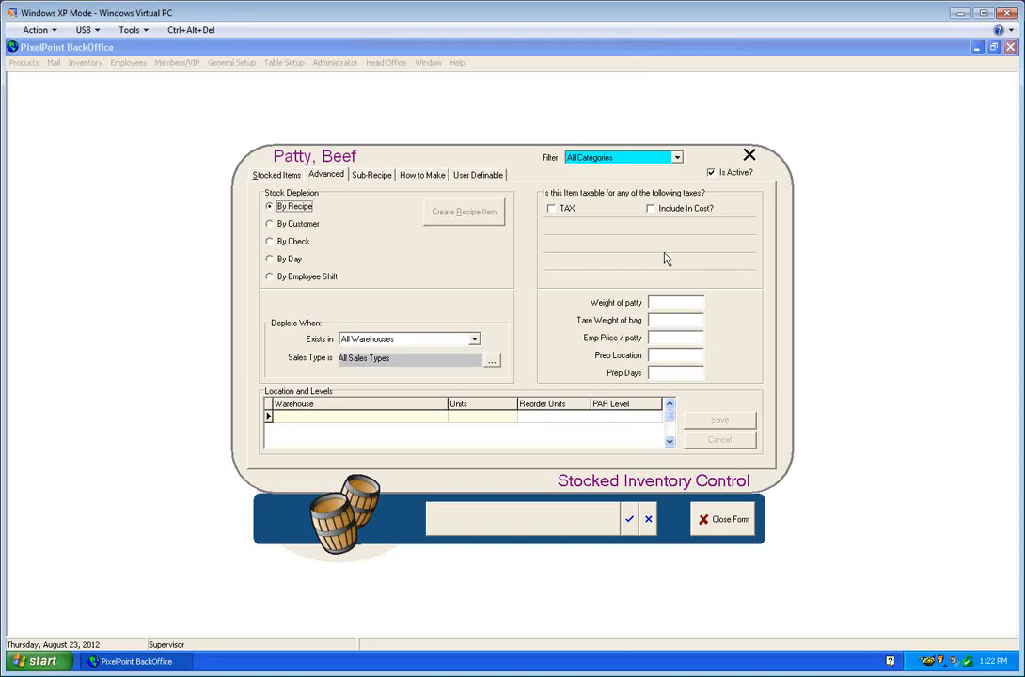
left_click(695, 302)
left_click(682, 372)
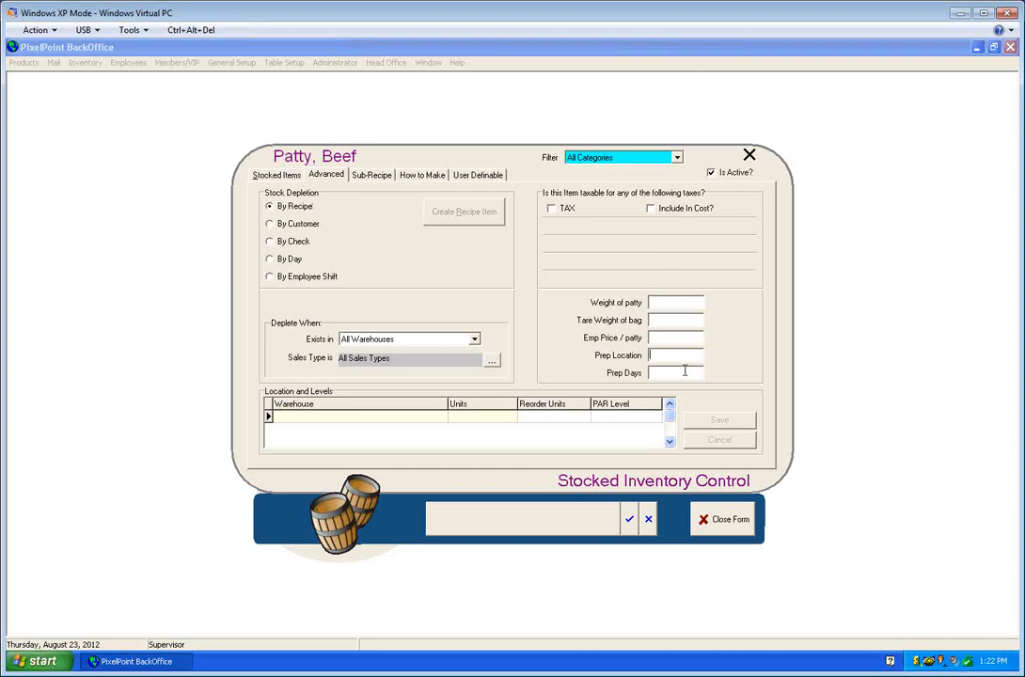
left_click(693, 302)
Review the sub-recipe with Has Recipe enabled, How to Make and User Definable settings of Patty, Beef, and close the item without saving.
left_click(372, 177)
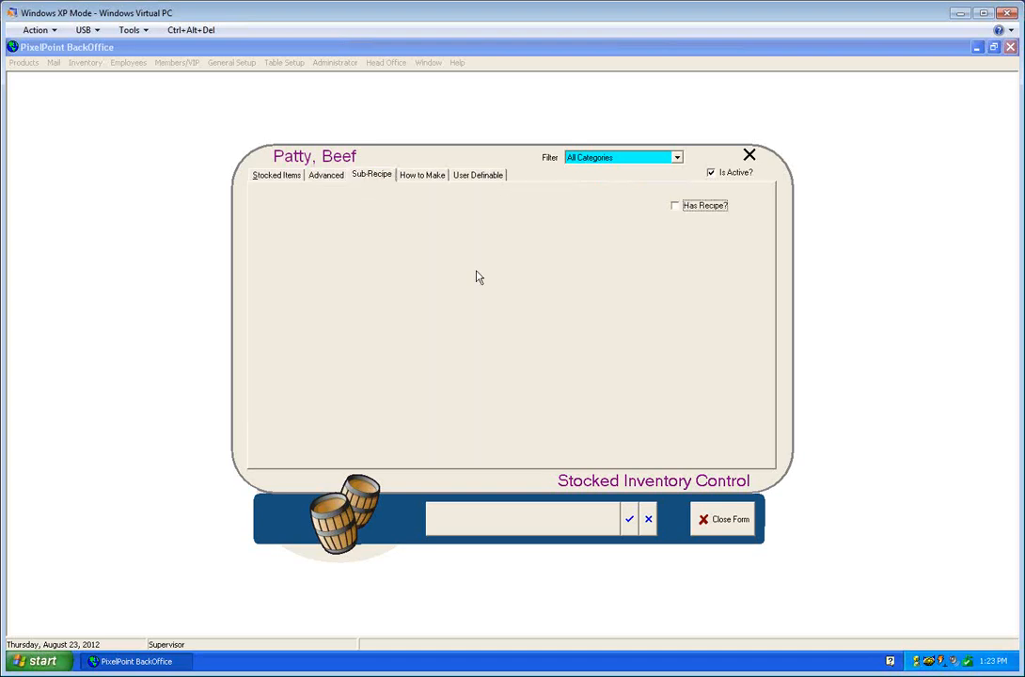
left_click(675, 206)
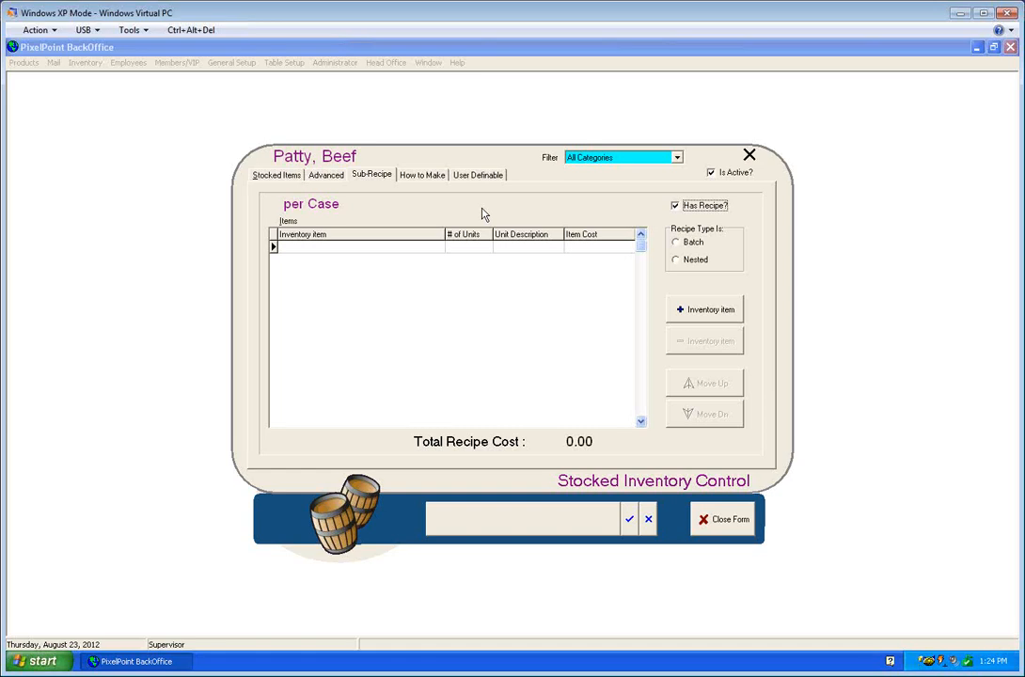
left_click(414, 177)
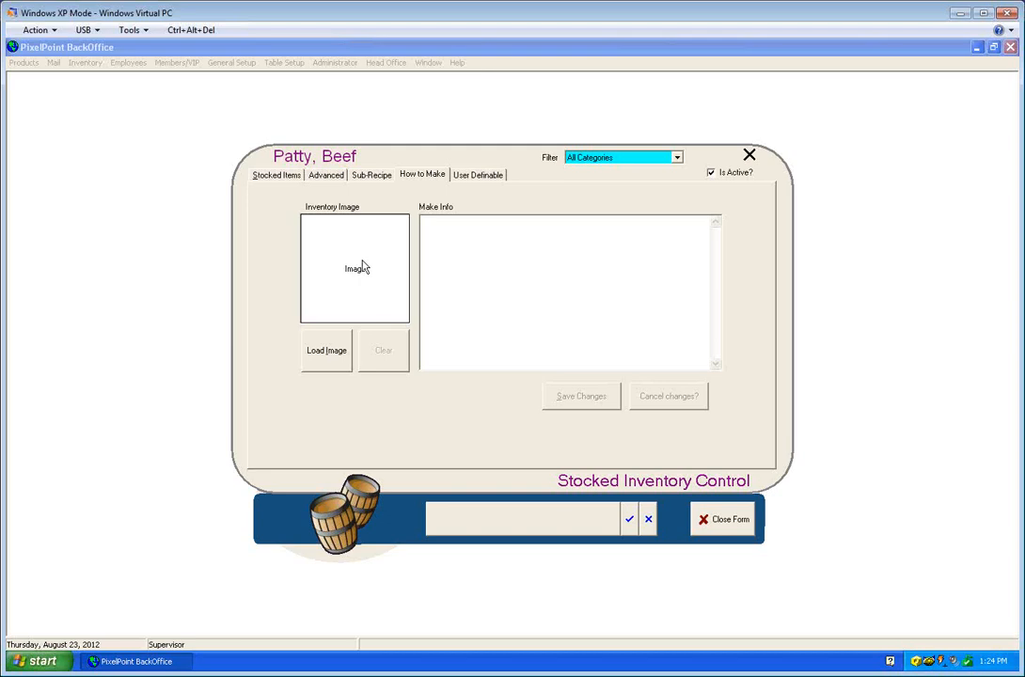
left_click(484, 183)
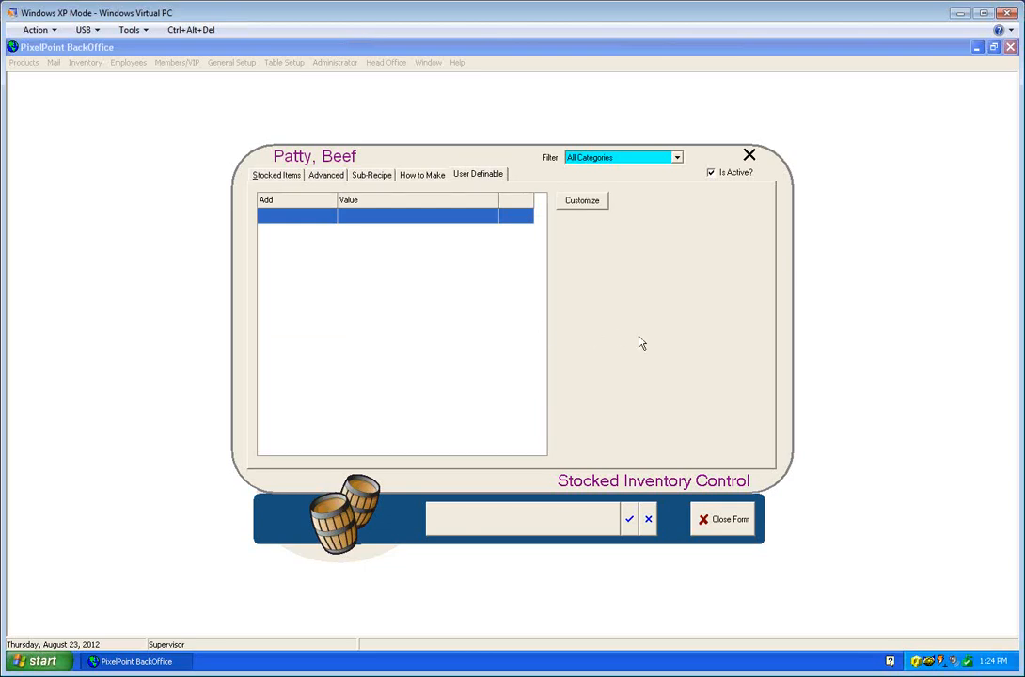
left_click(726, 519)
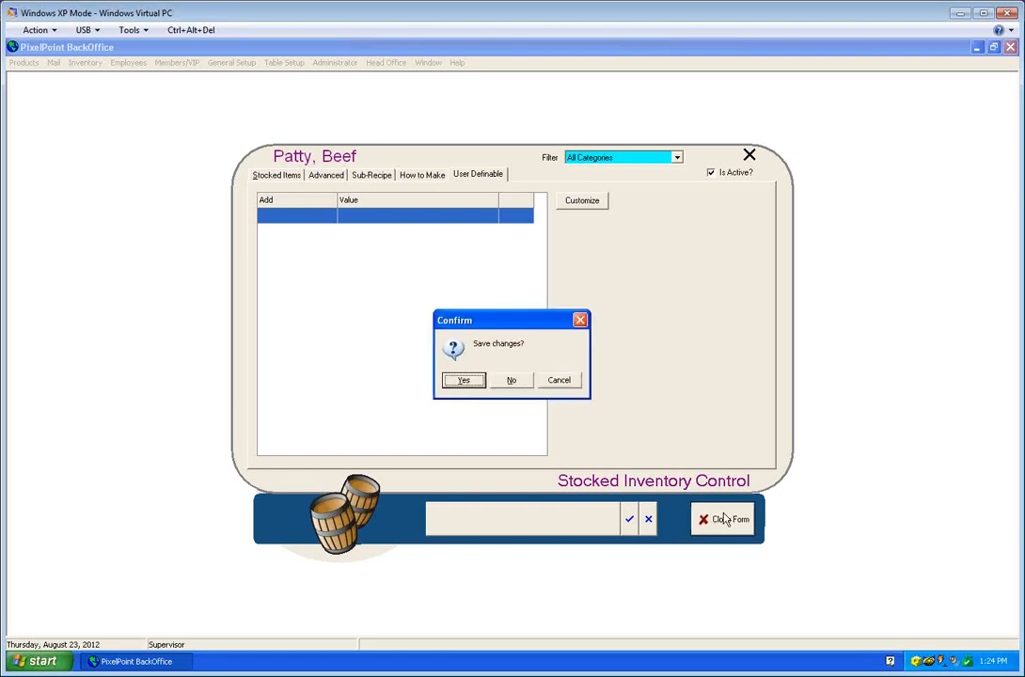
left_click(511, 381)
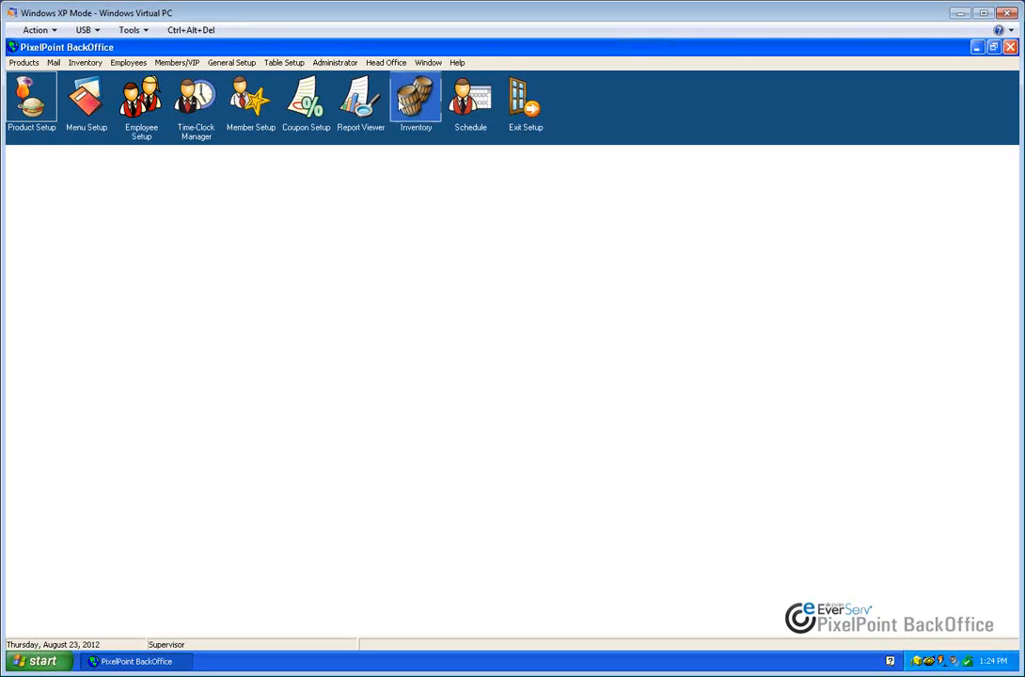
Create a new purchase order in the Inventory Manager for supplier Labatt with ship date 8/30/2012.
left_click(411, 98)
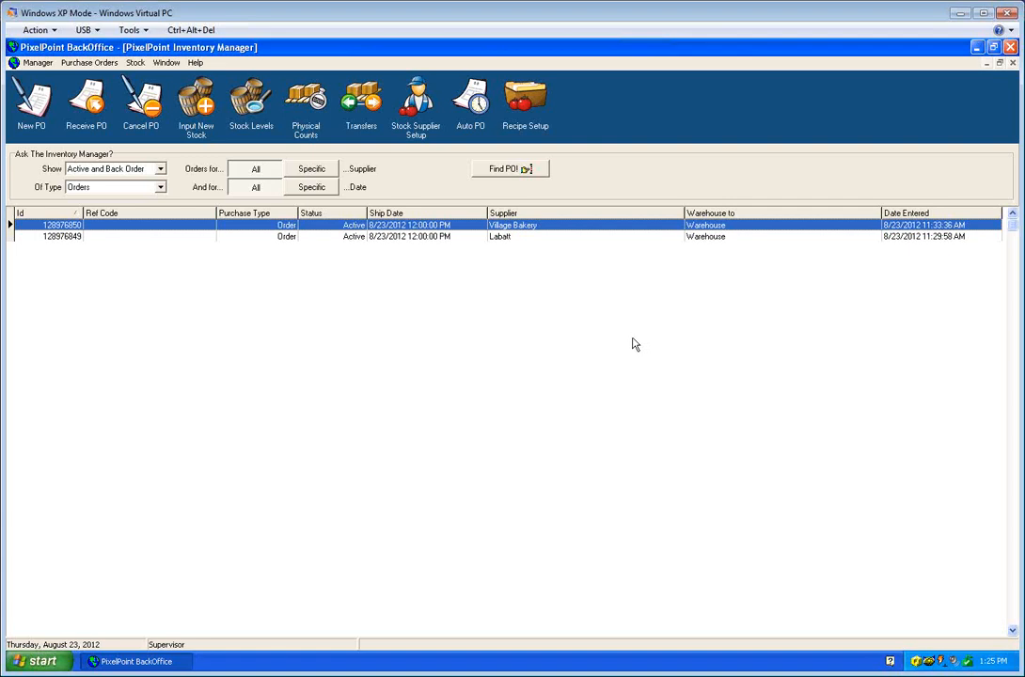
left_click(33, 105)
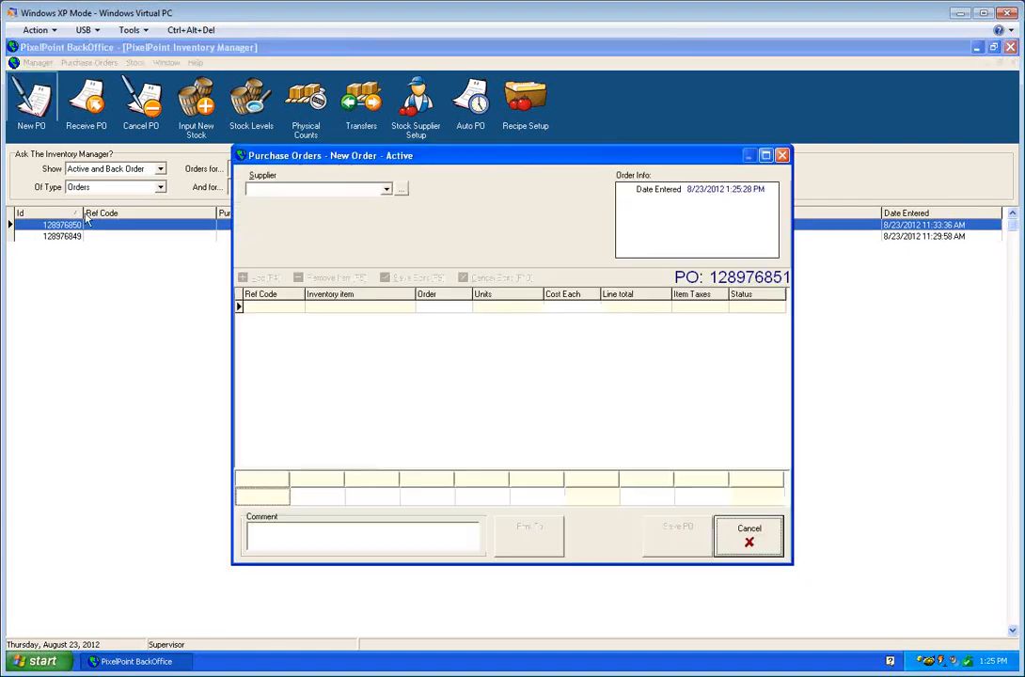
left_click_drag(511, 156, 426, 157)
left_click(301, 192)
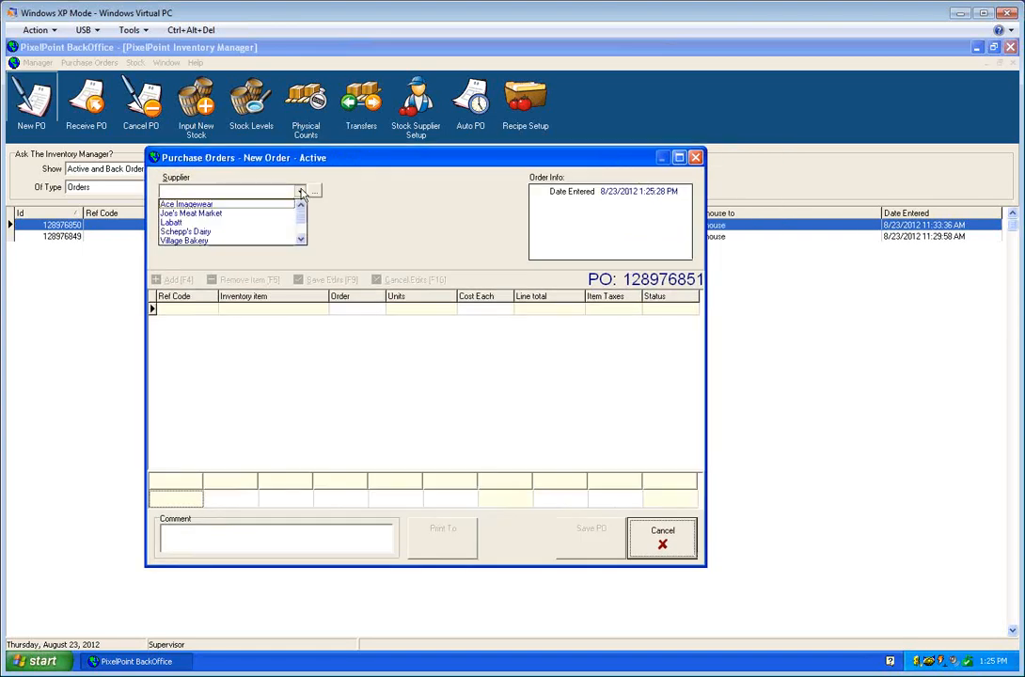
left_click(232, 221)
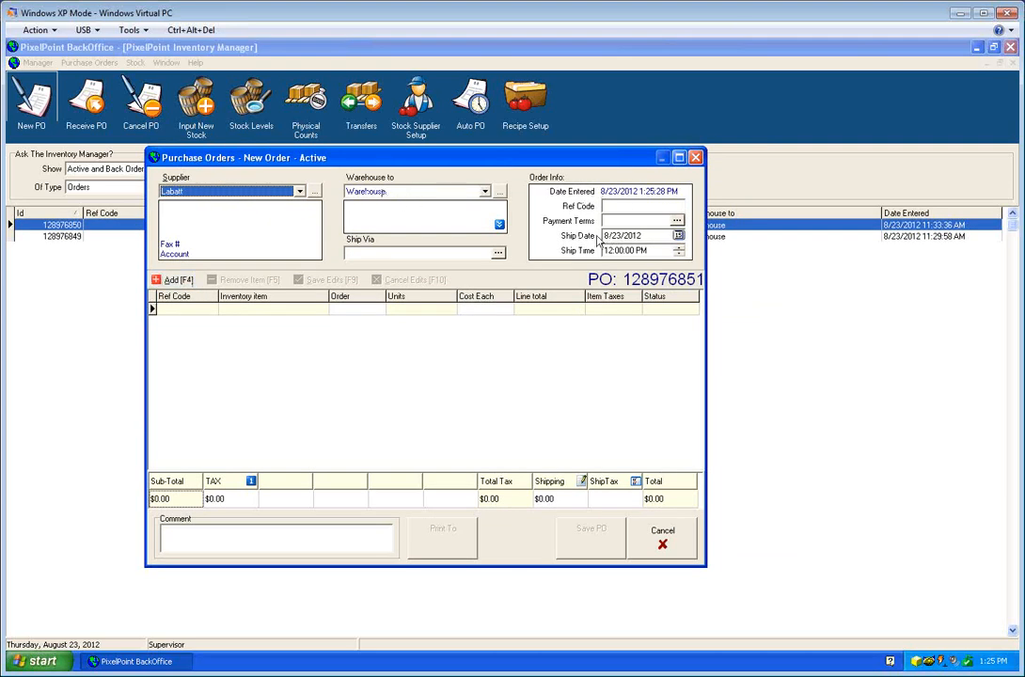
left_click(677, 236)
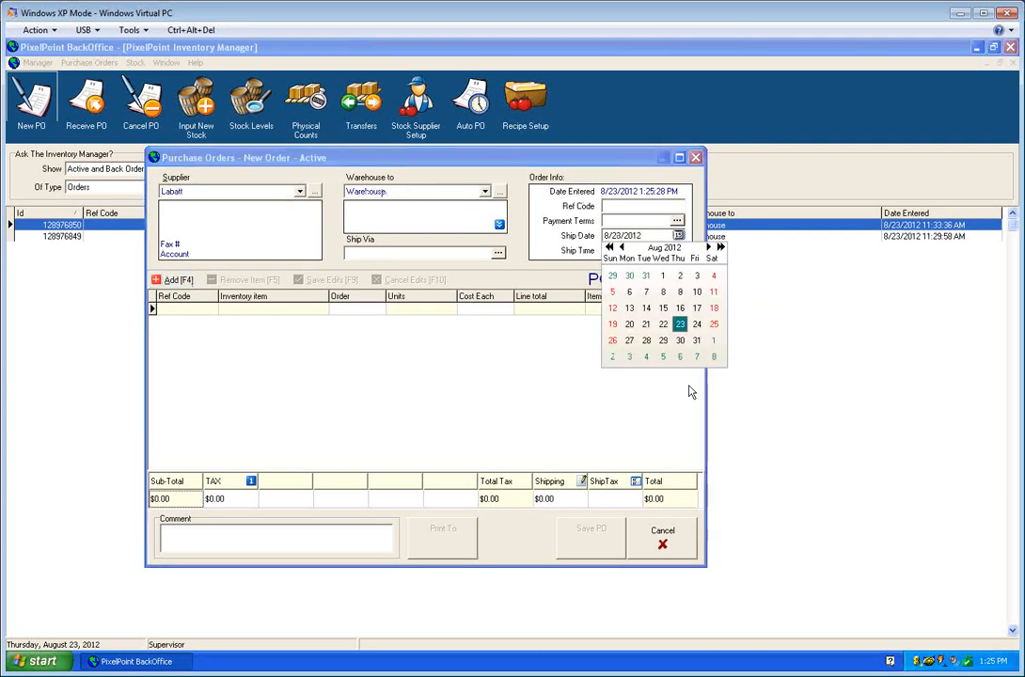
left_click(679, 342)
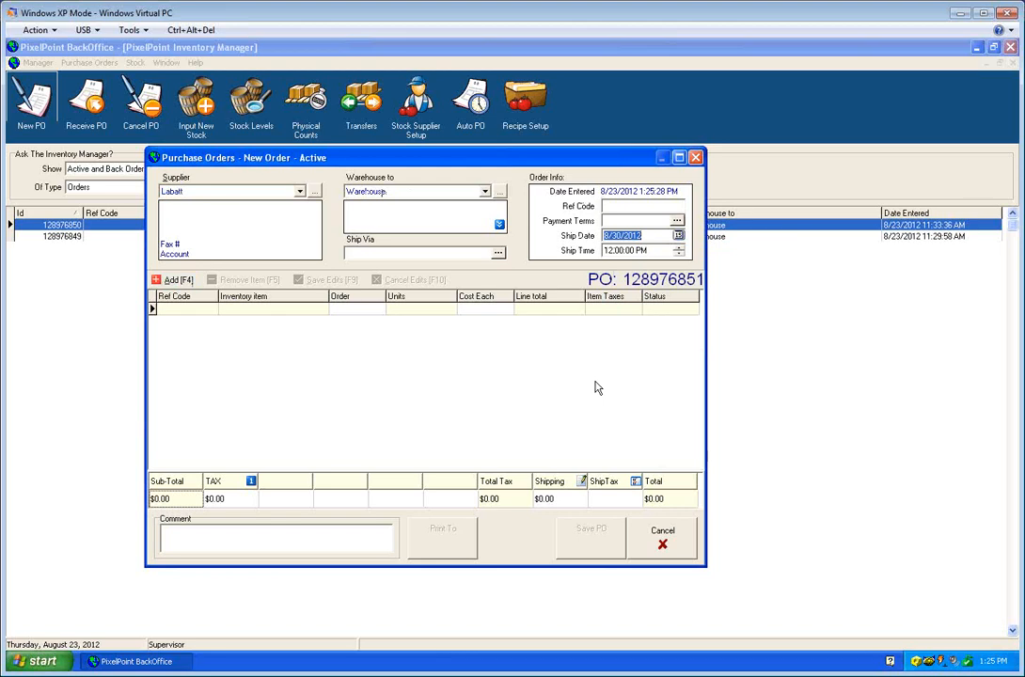
Add the inventory items BIB-Diet Coke and Patty, Beef to the new Labatt purchase order.
left_click(174, 280)
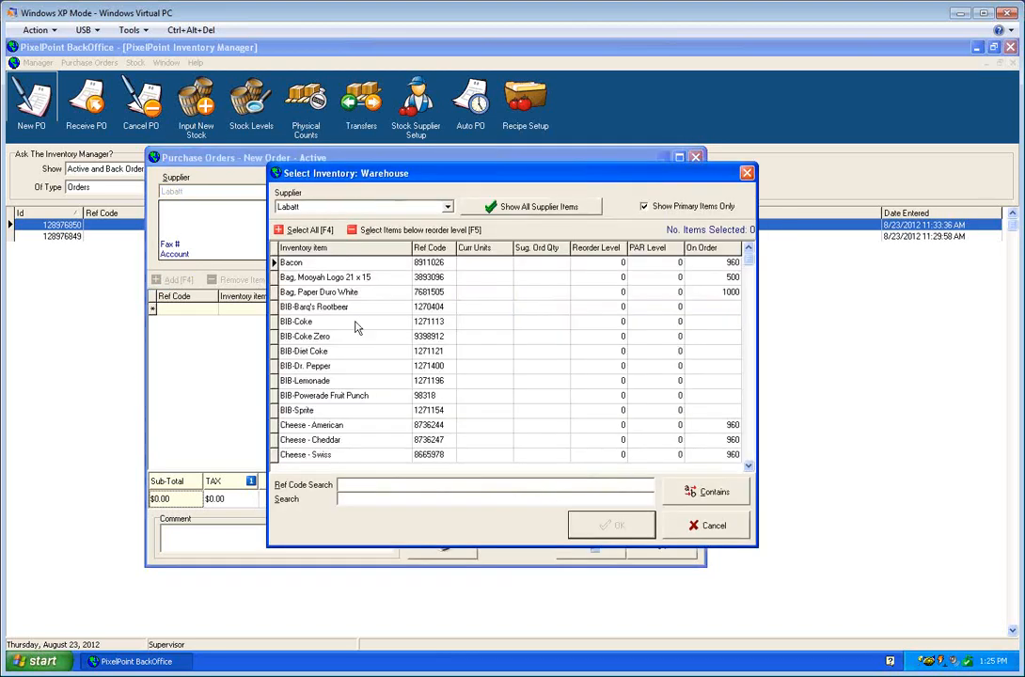
left_click(316, 354)
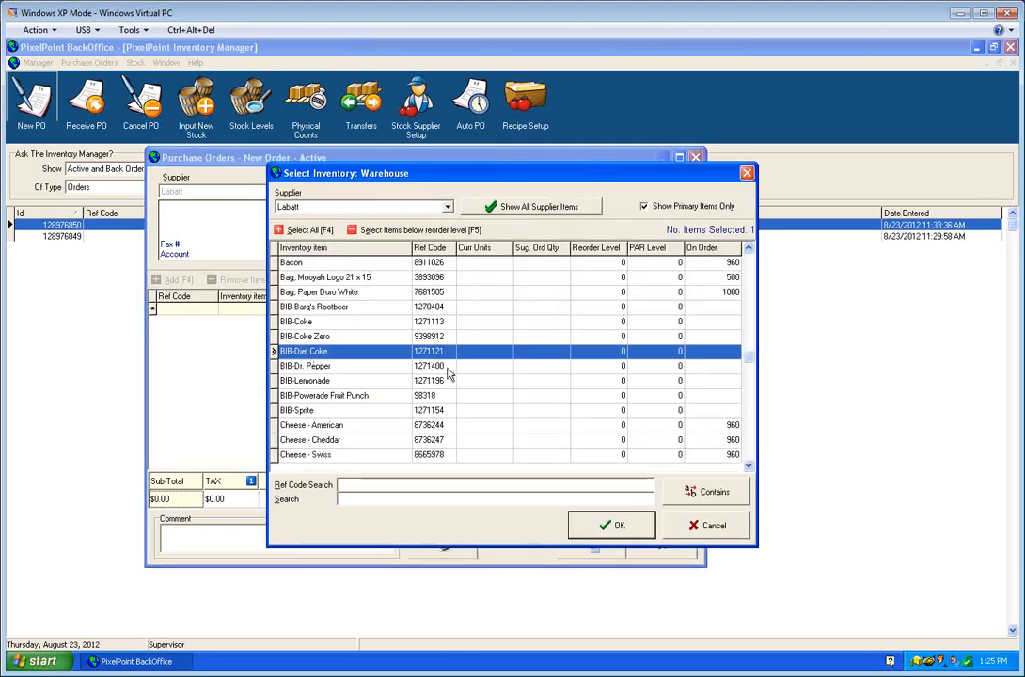
key("Page_Down")
key("Page_Down")
key("Page_Down")
key("Page_Down")
key("Page_Down")
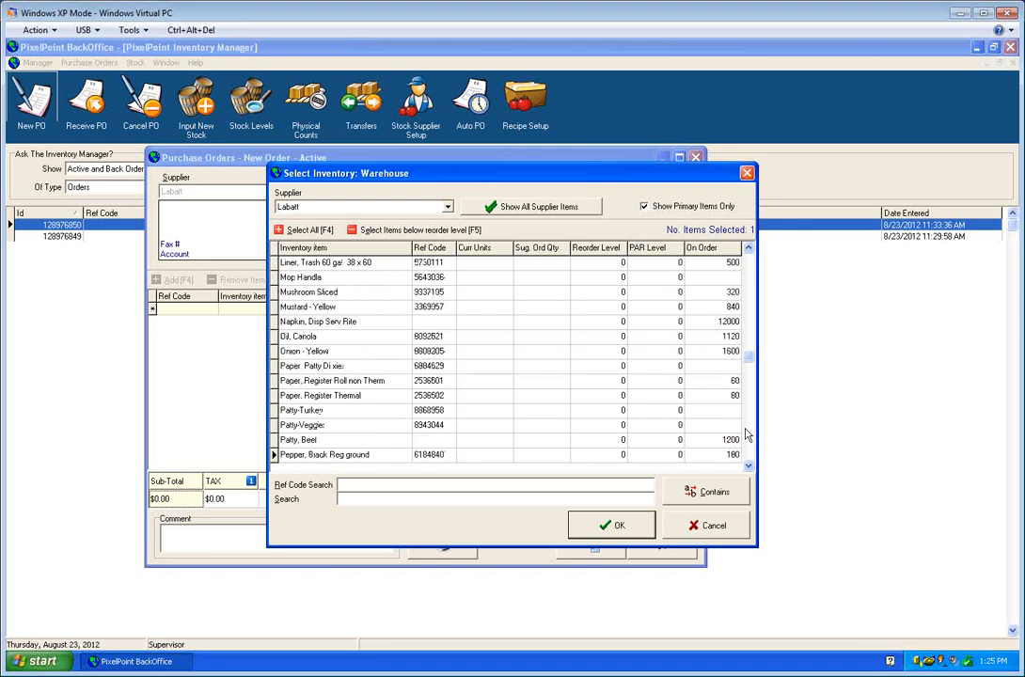
left_click(337, 439)
left_click(612, 525)
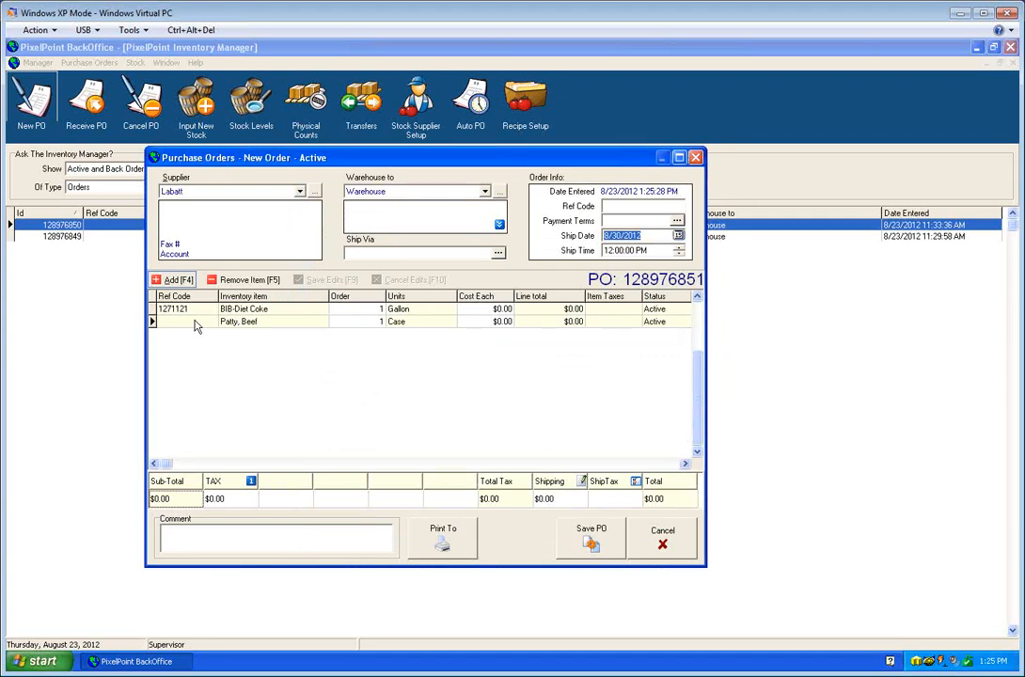
Set the Patty, Beef line to an order quantity of 10 cases at a cost of $90.00 each.
left_click(372, 324)
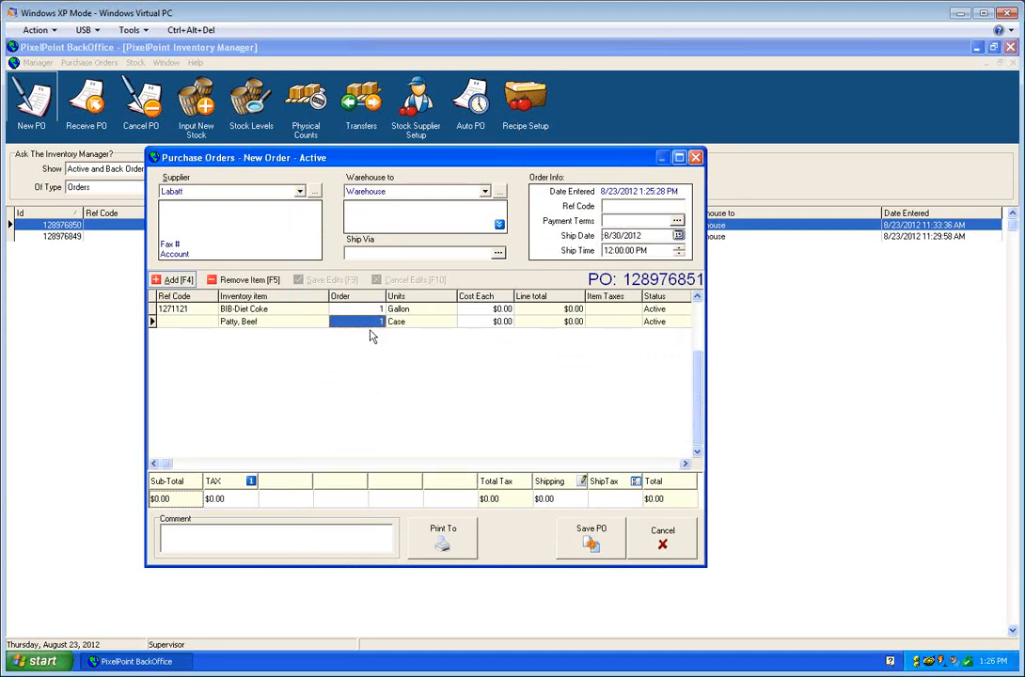
type("10")
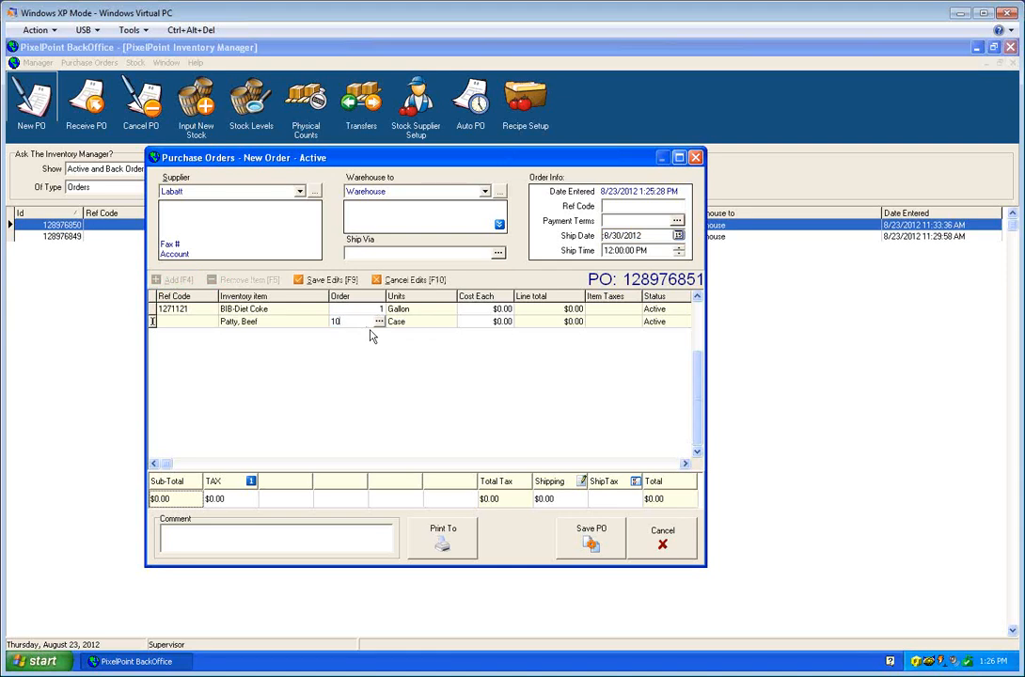
key("Tab")
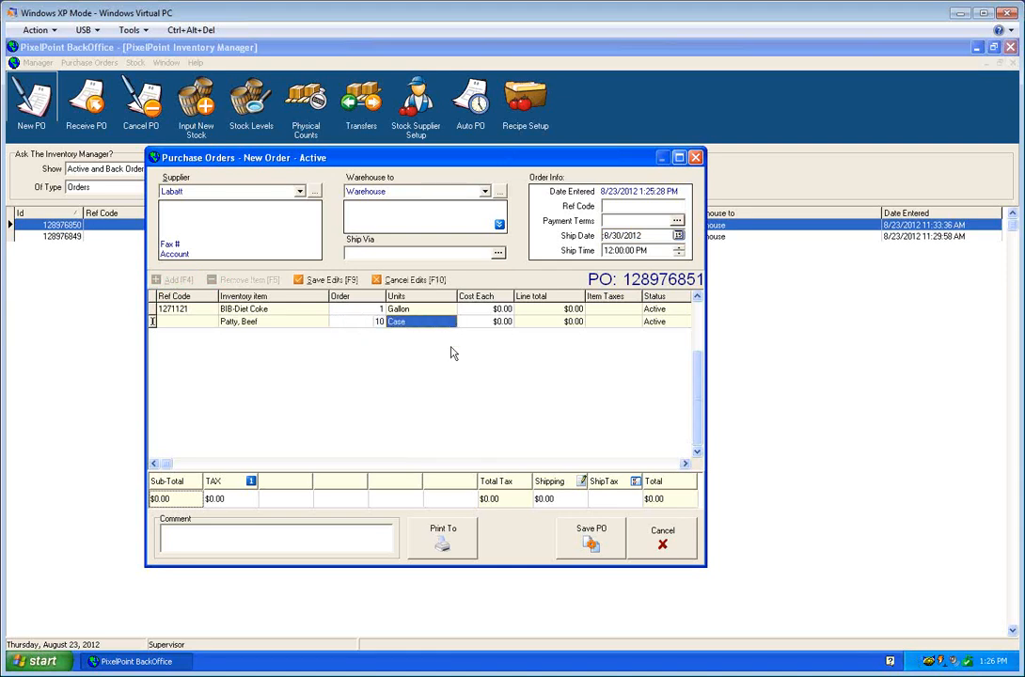
key("Tab")
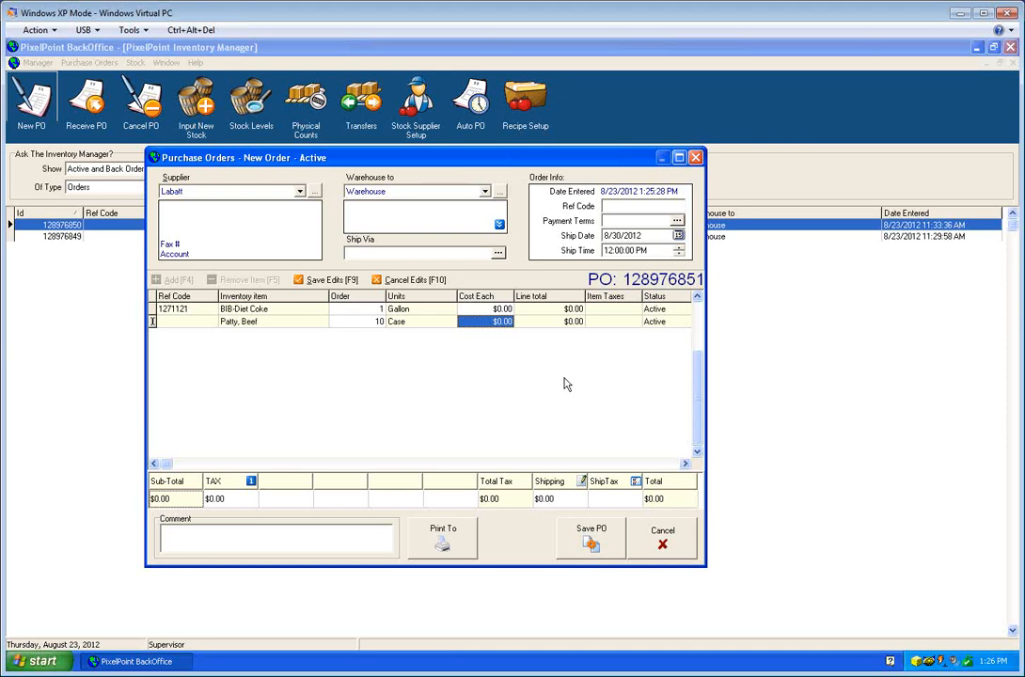
type("90")
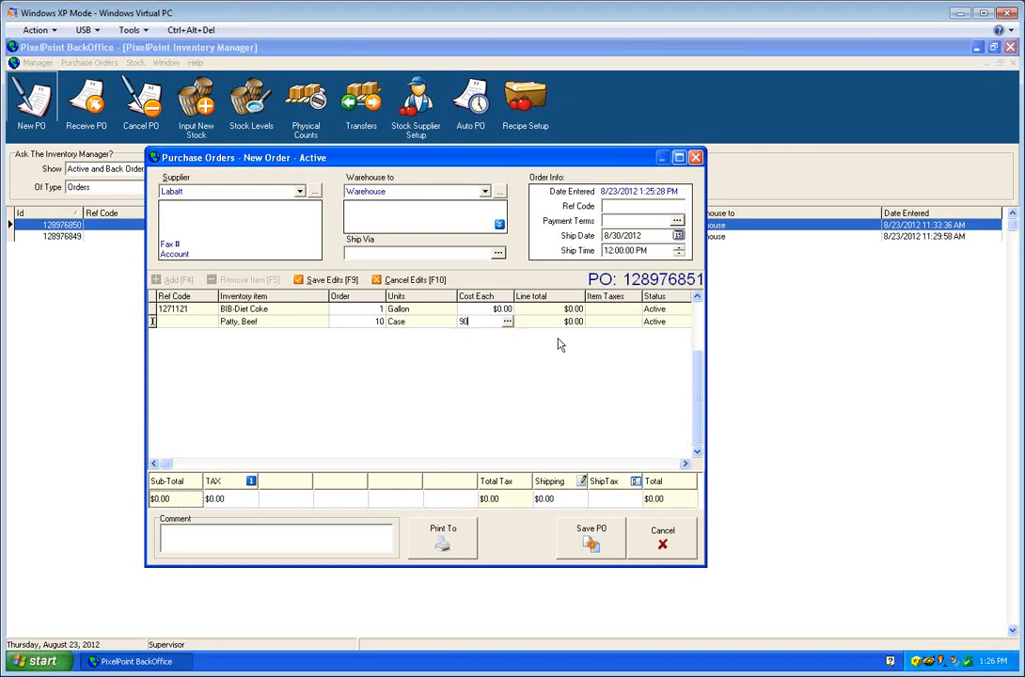
key("Tab")
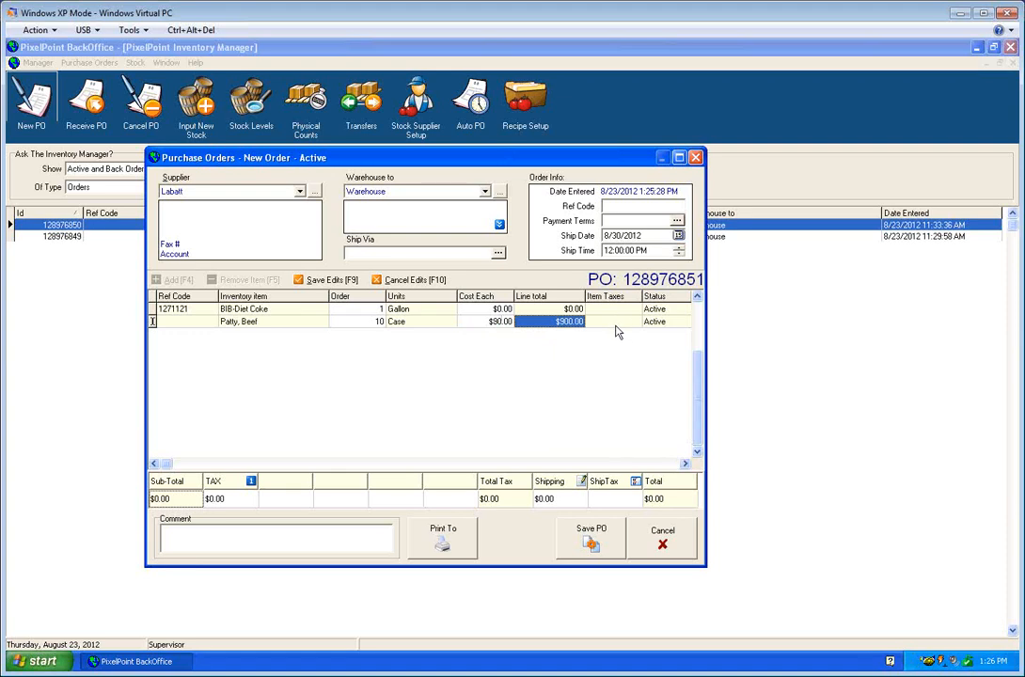
Check the item taxes available for Patty, Beef without applying any, and save the purchase order.
left_click(617, 324)
left_click_drag(492, 286, 458, 280)
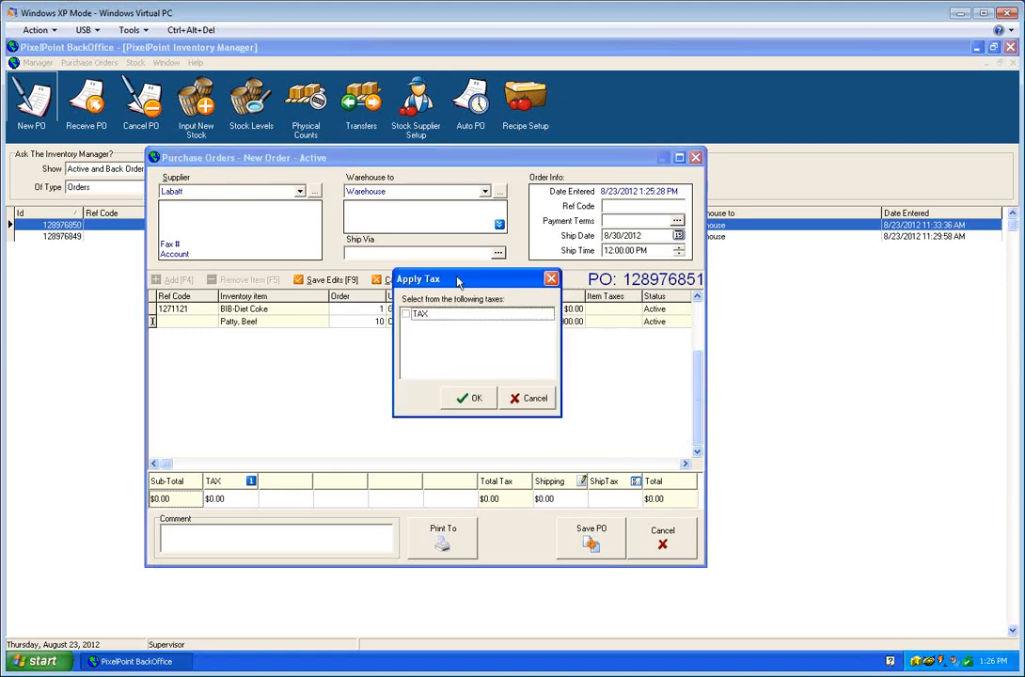
left_click(527, 399)
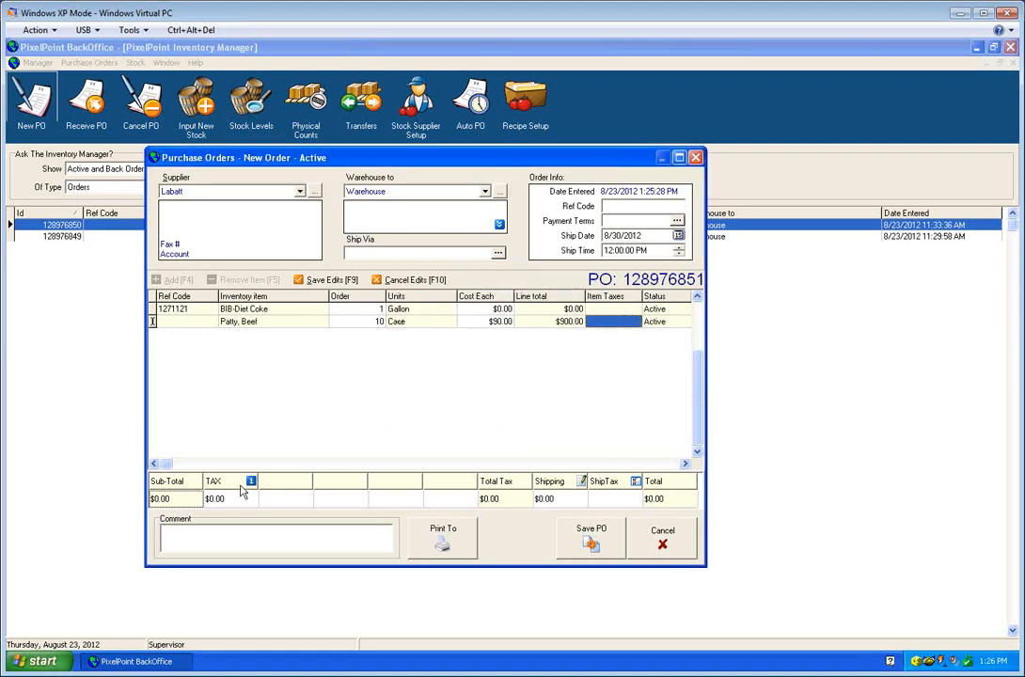
left_click(685, 465)
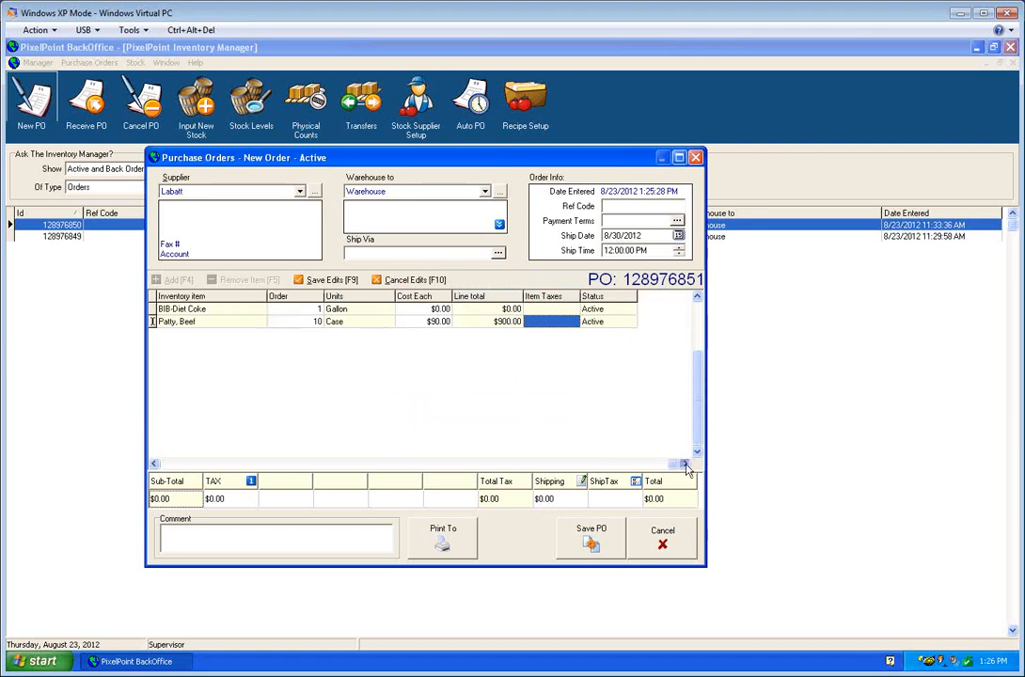
left_click(174, 465)
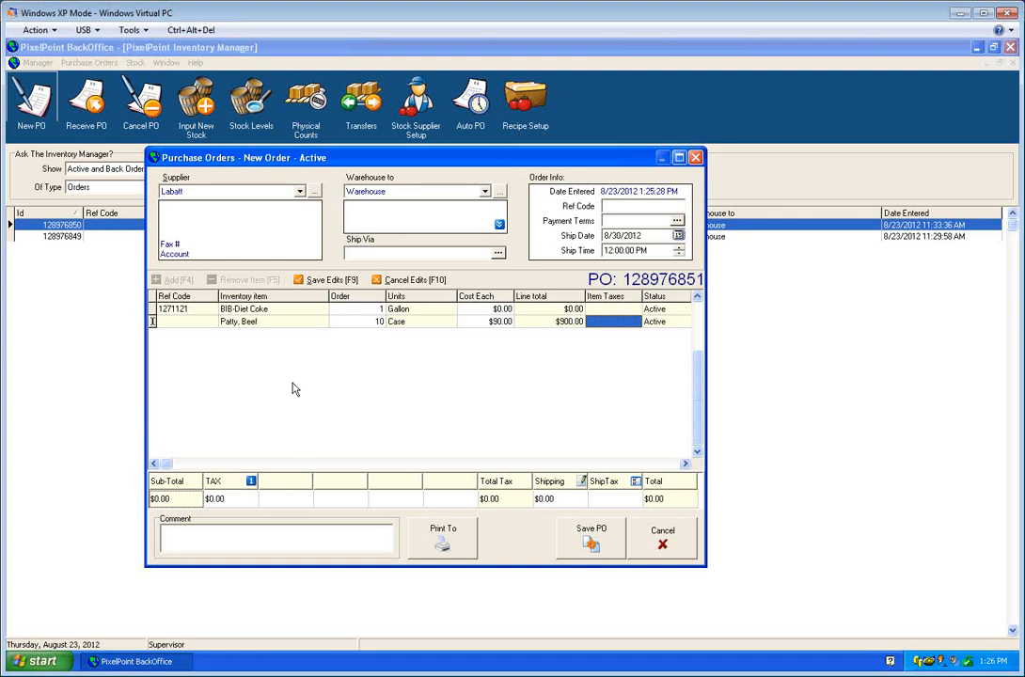
left_click(591, 537)
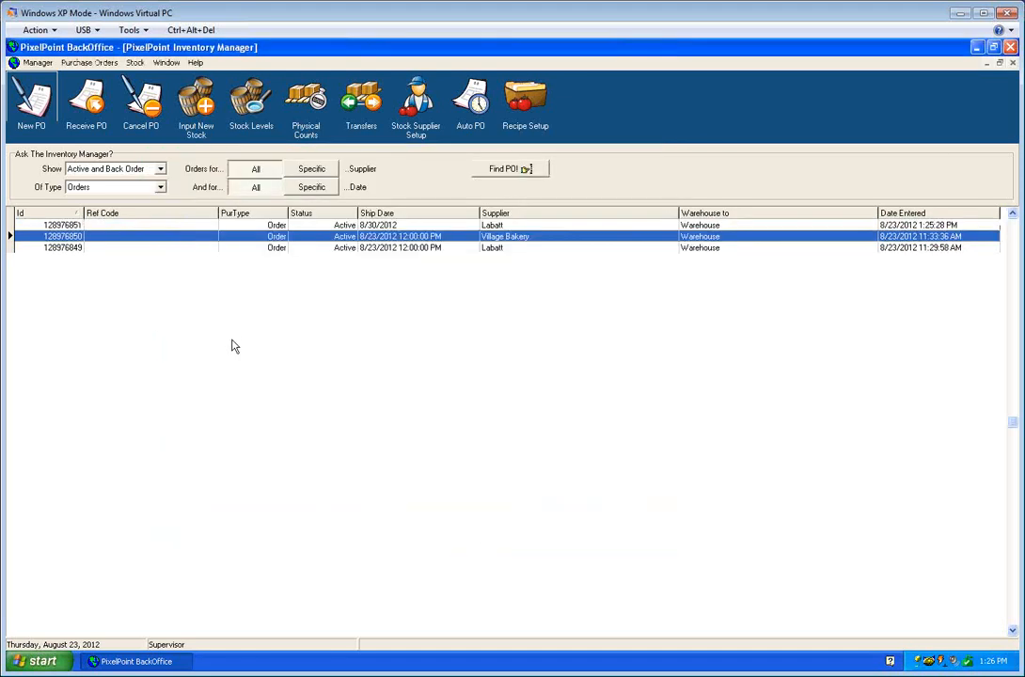
Open the Labatt purchase order with ship date 8/23/2012 for revision, review its lines and save it without edits.
left_click(311, 249)
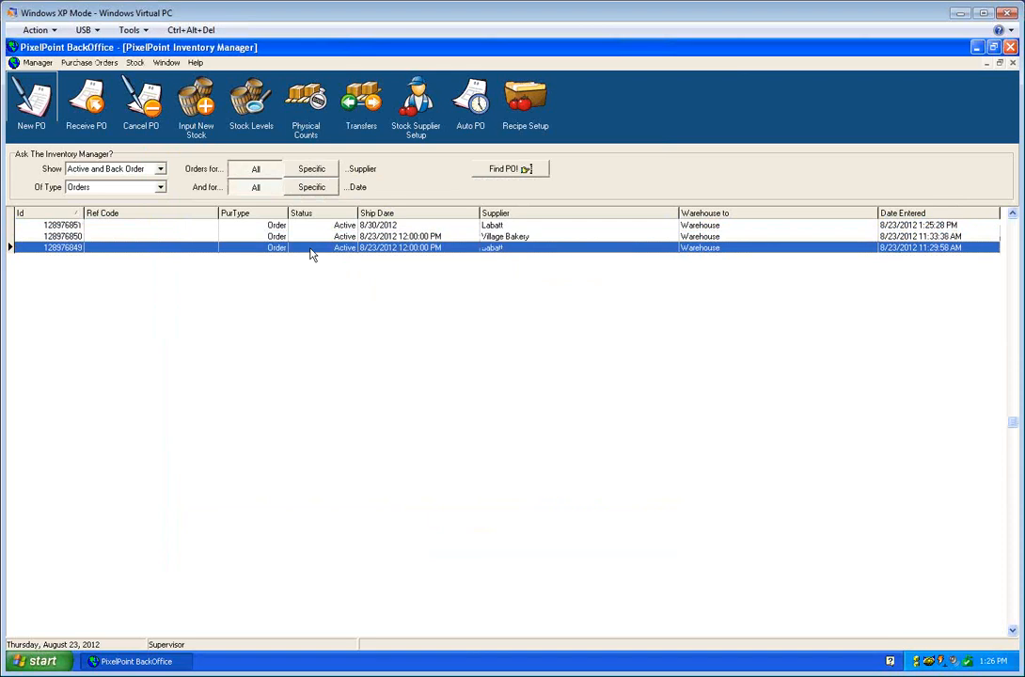
double_click(381, 249)
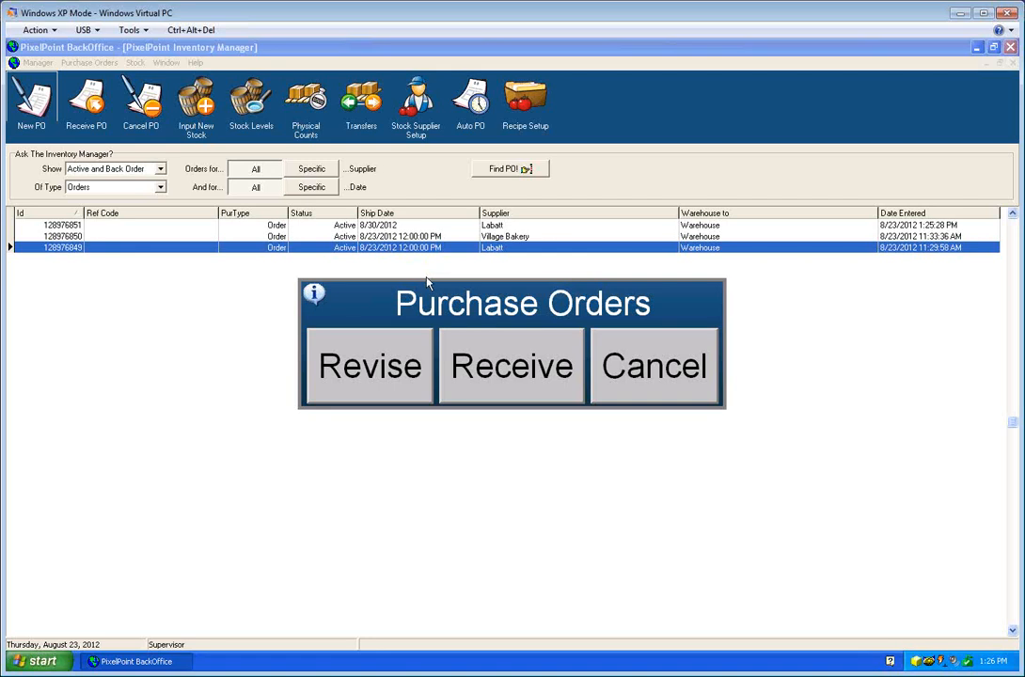
left_click(394, 359)
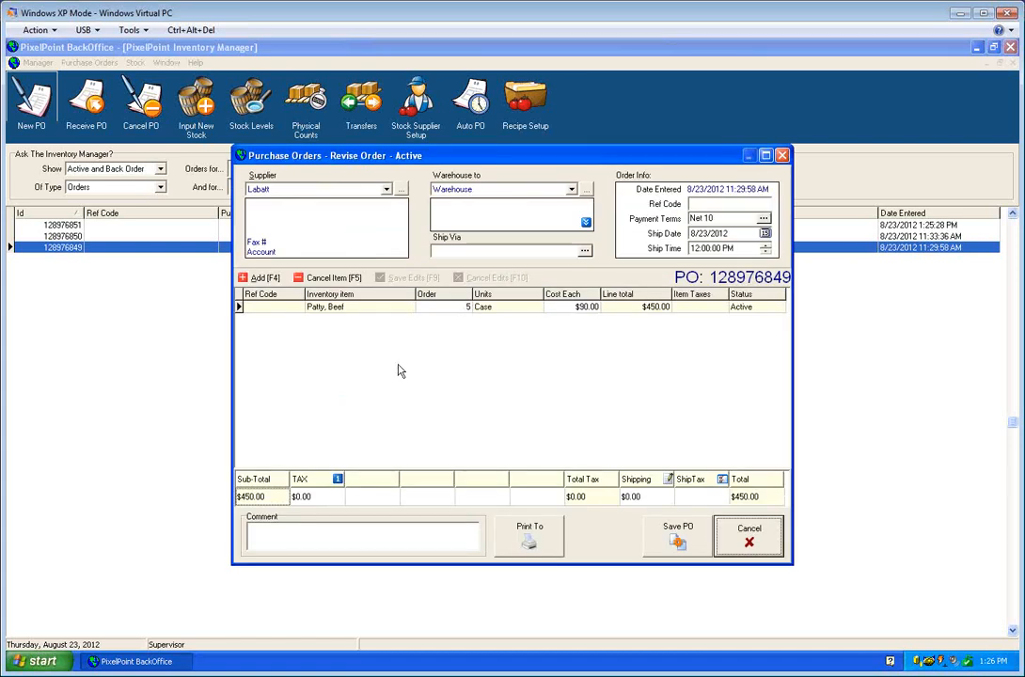
left_click(677, 536)
Receive the Labatt purchase order with ship date 8/23/2012 and process it into inventory.
double_click(446, 250)
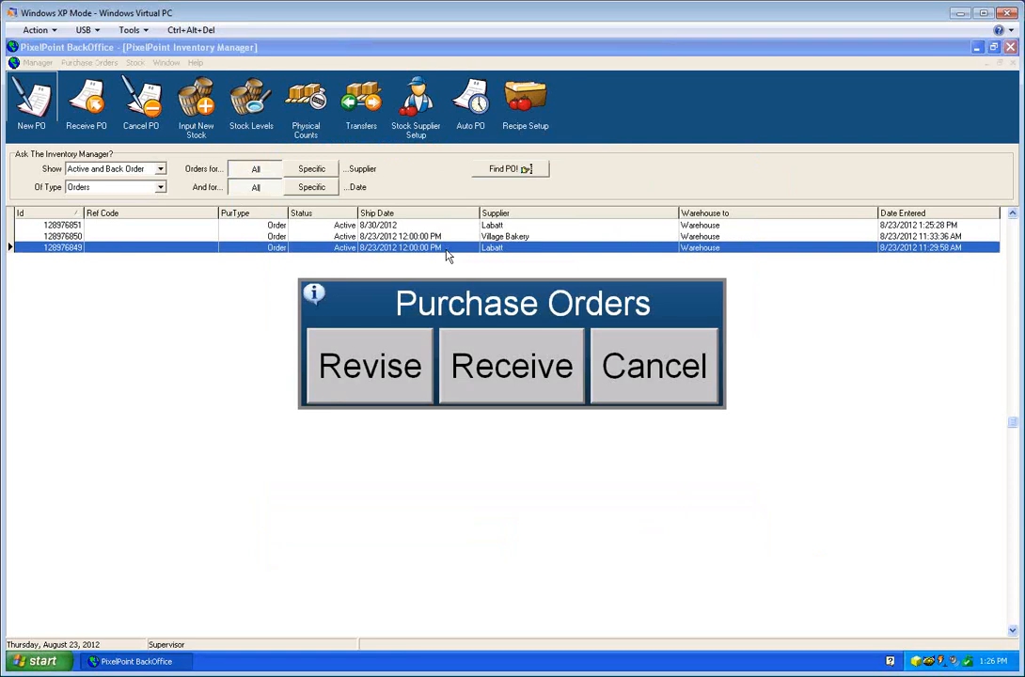
left_click(461, 365)
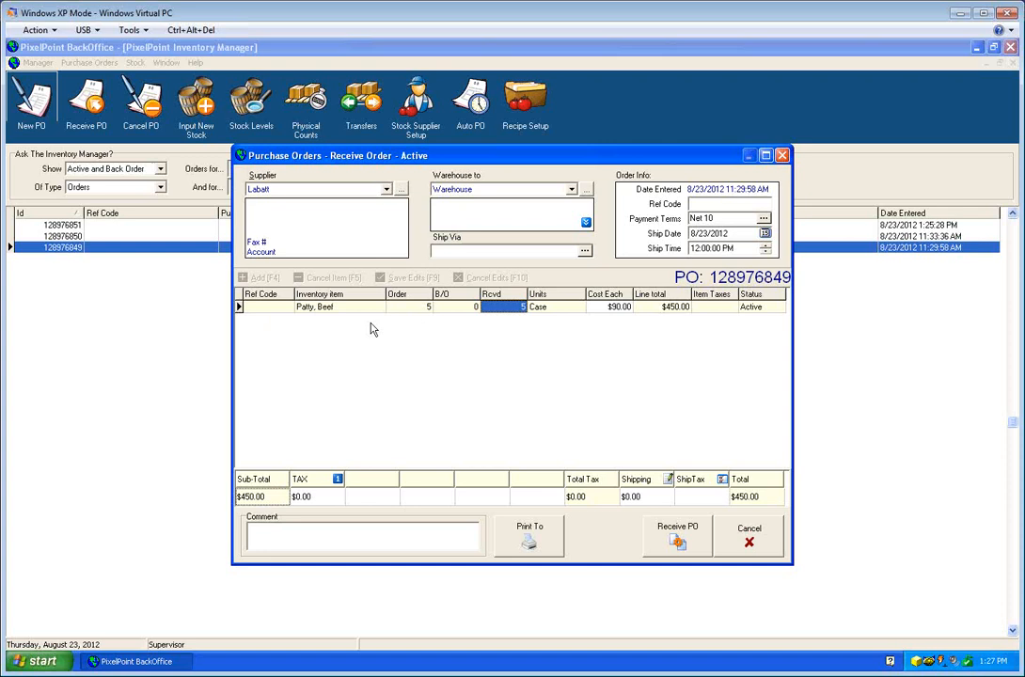
left_click(679, 532)
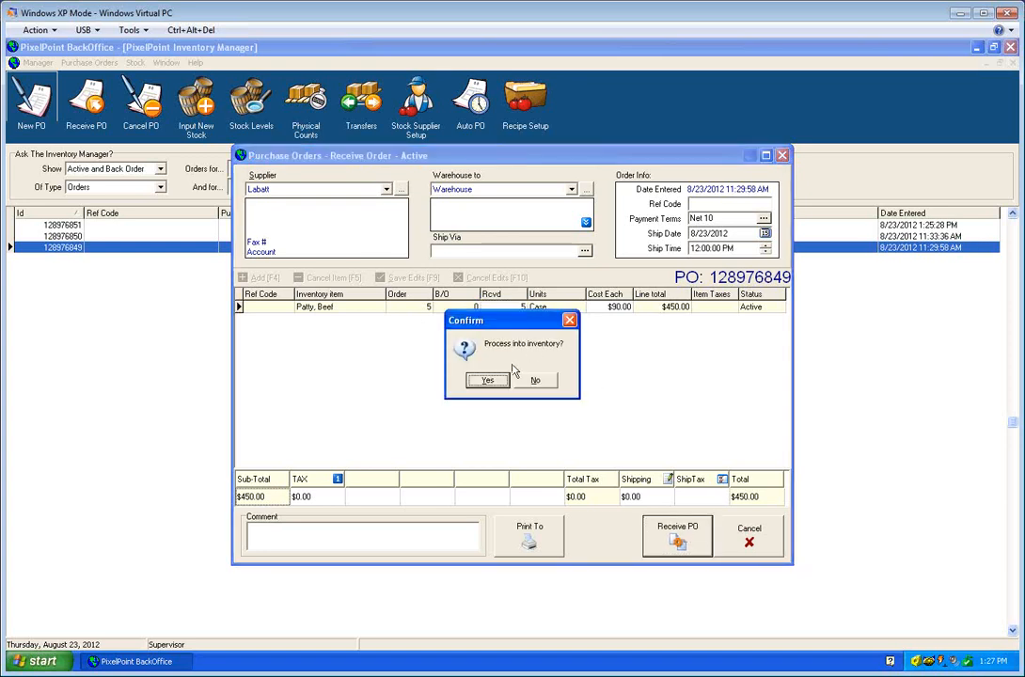
left_click(488, 381)
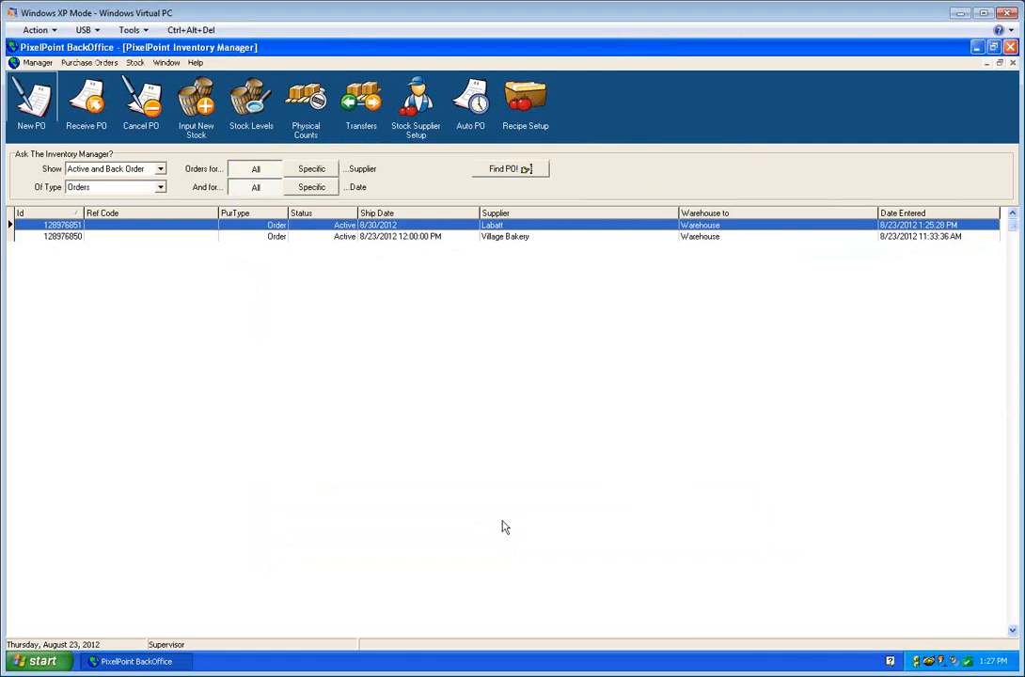
Review the Labatt purchase order with ship date 8/30/2012 in revise mode, save it without edits, and select the Village Bakery order.
double_click(438, 229)
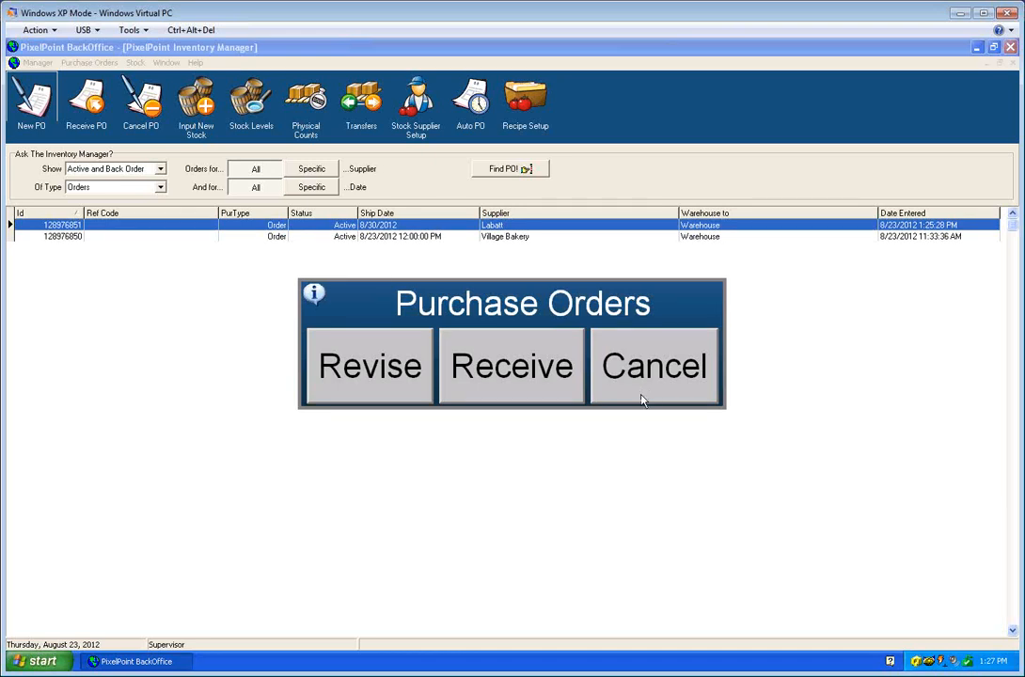
left_click(374, 385)
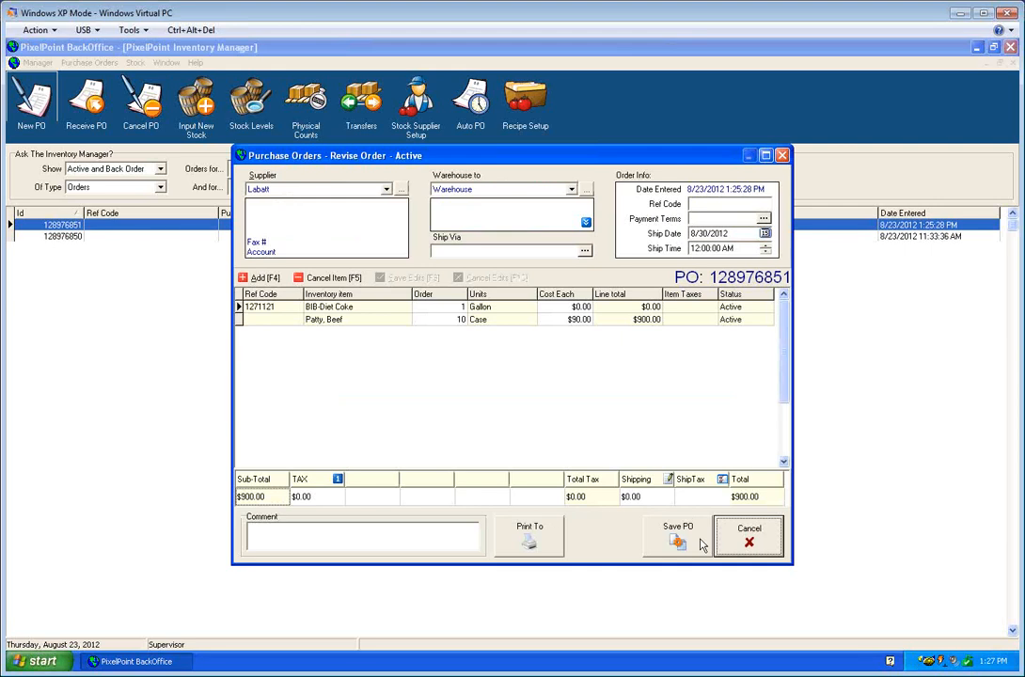
left_click(700, 543)
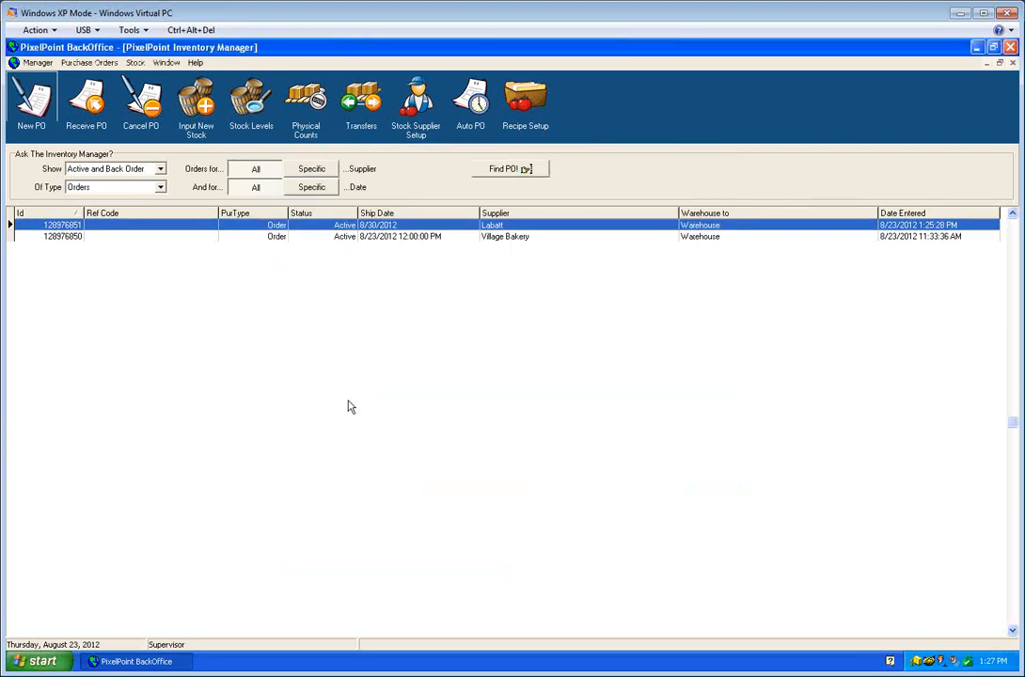
left_click(105, 237)
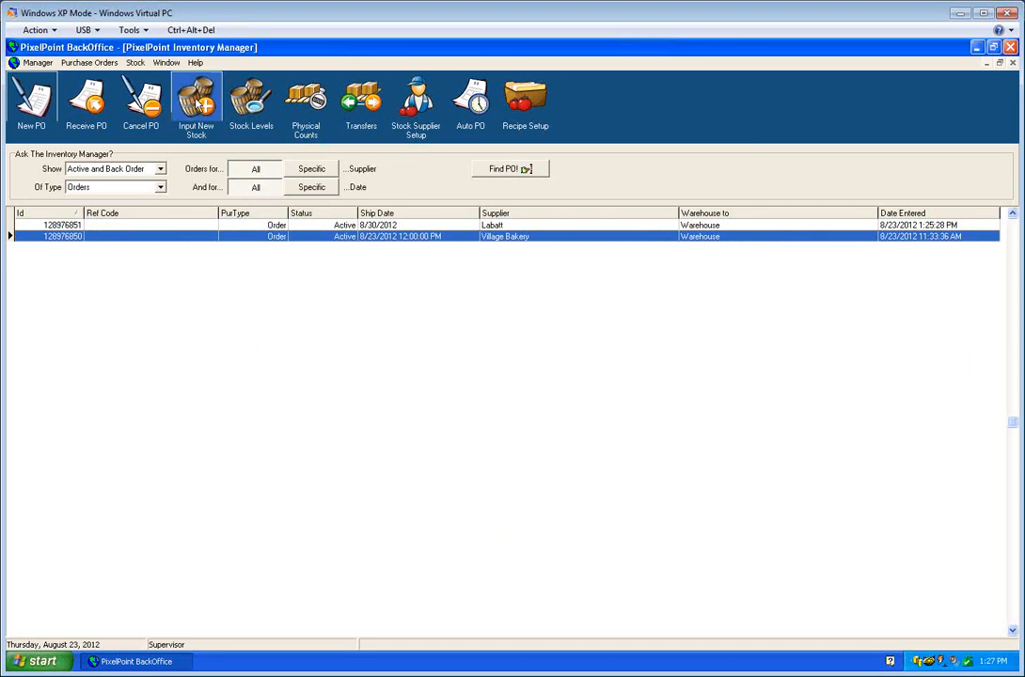
Start an input-and-receive order for new stock from supplier Labatt.
left_click(195, 101)
left_click(373, 192)
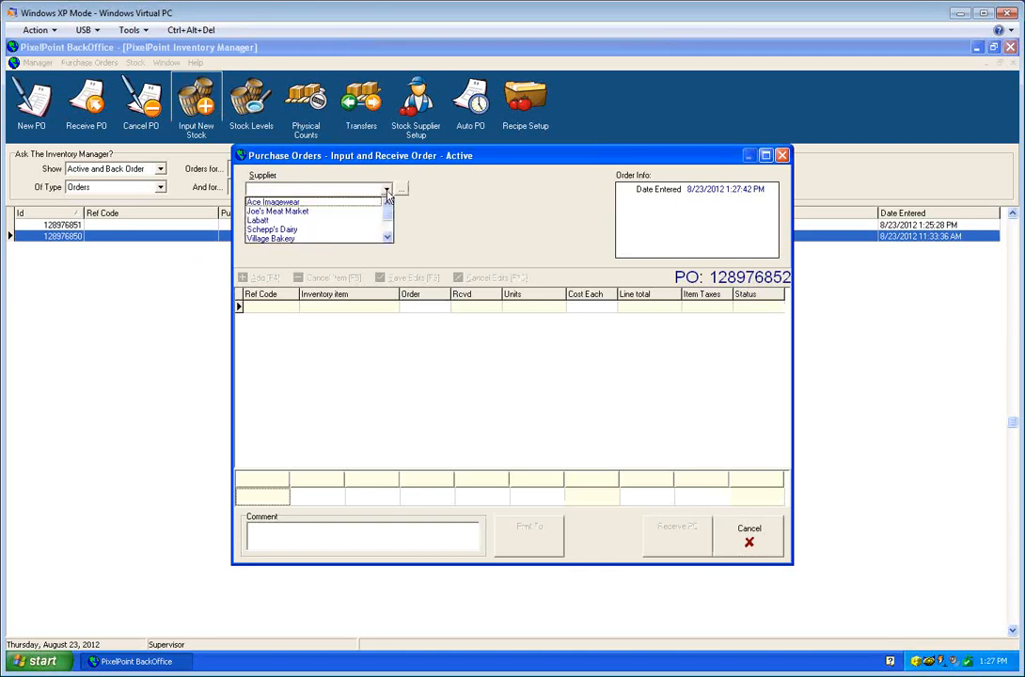
left_click(317, 222)
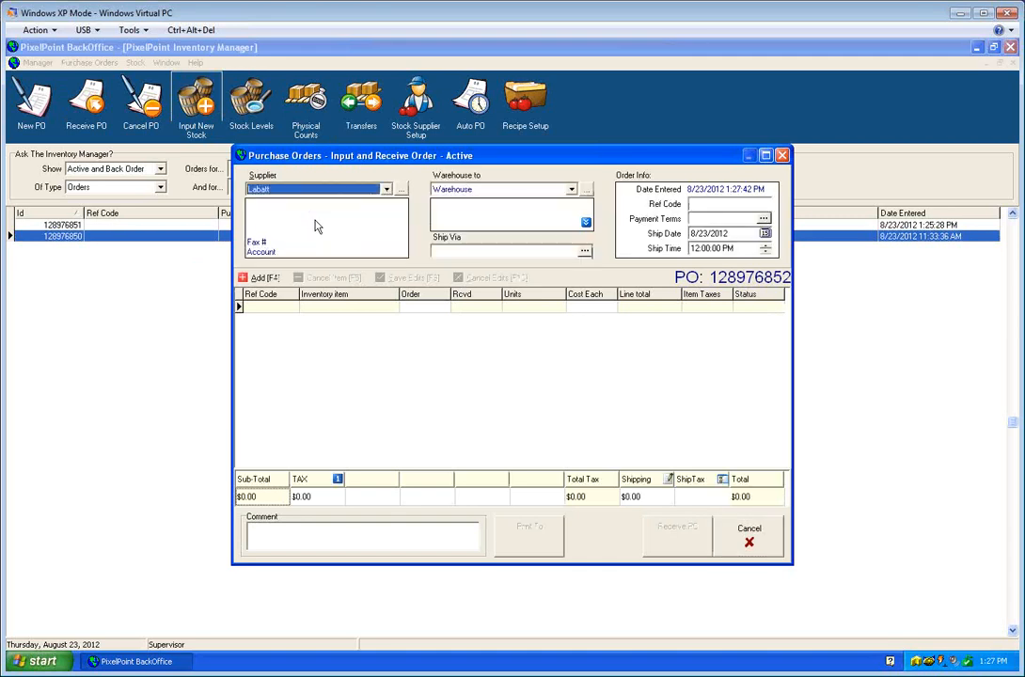
List the inventory items of all suppliers for the new stock order, with non-primary items included.
left_click(263, 281)
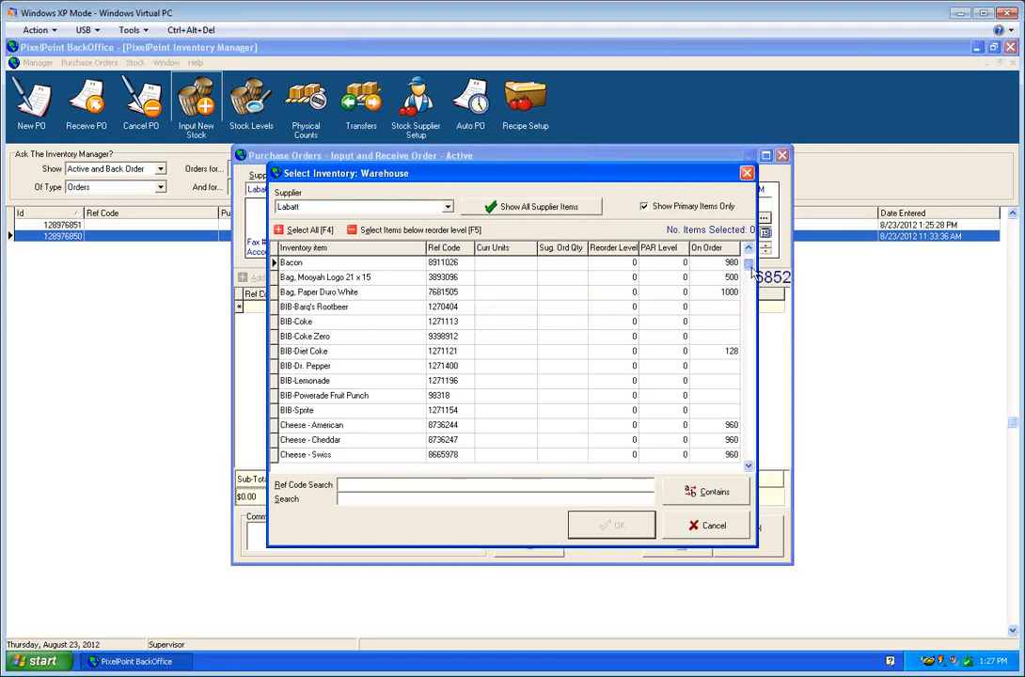
left_click(535, 210)
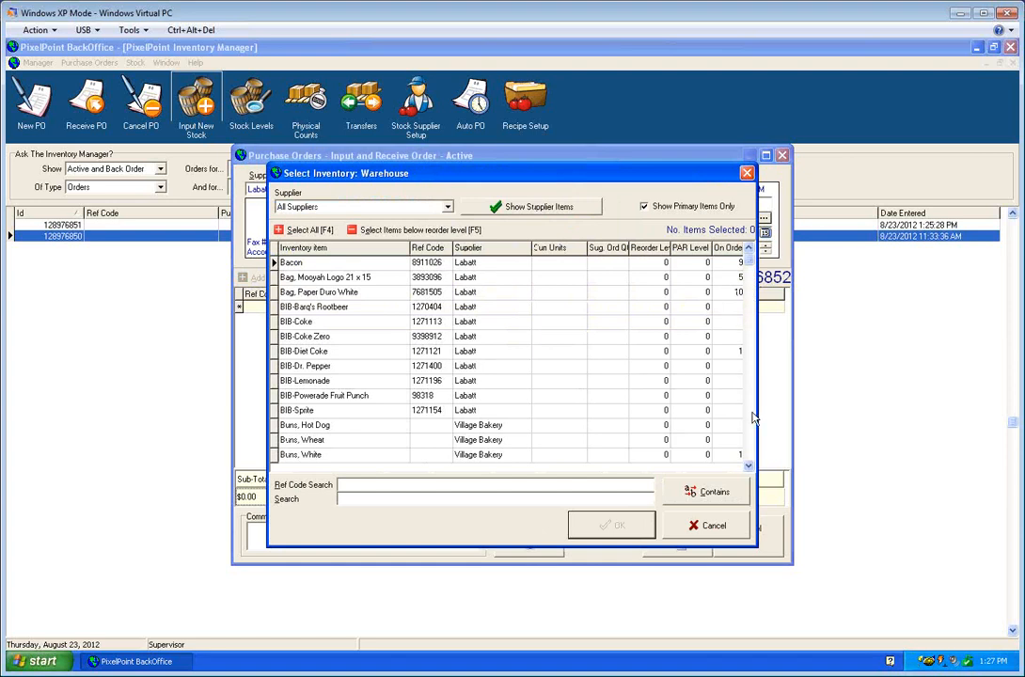
scroll(753, 428, "down", 1)
scroll(752, 428, "down", 10)
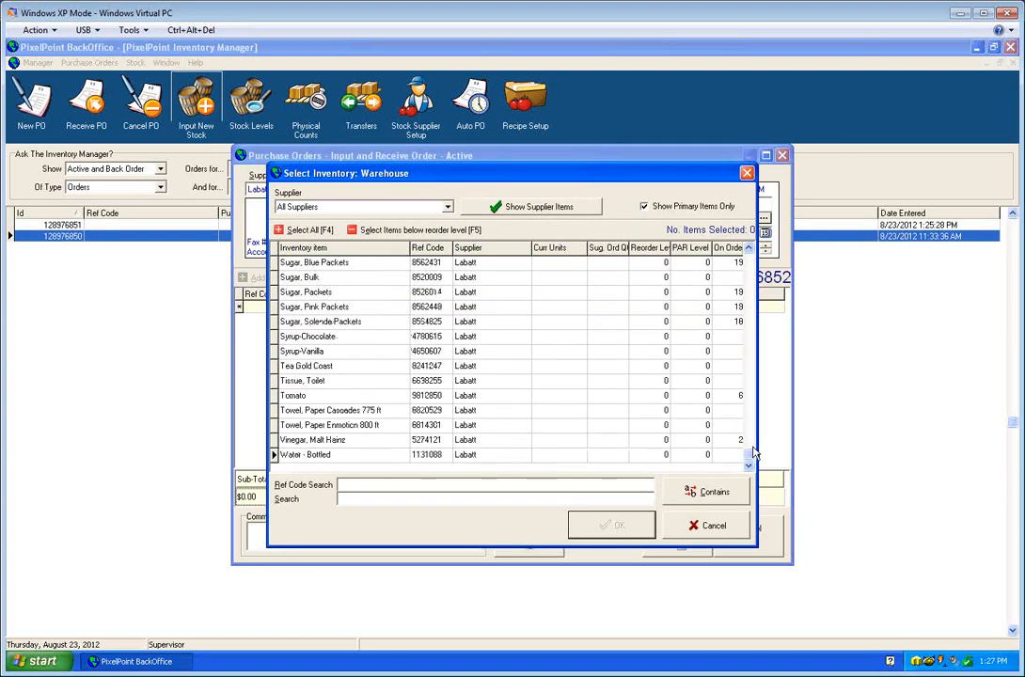
left_click(670, 208)
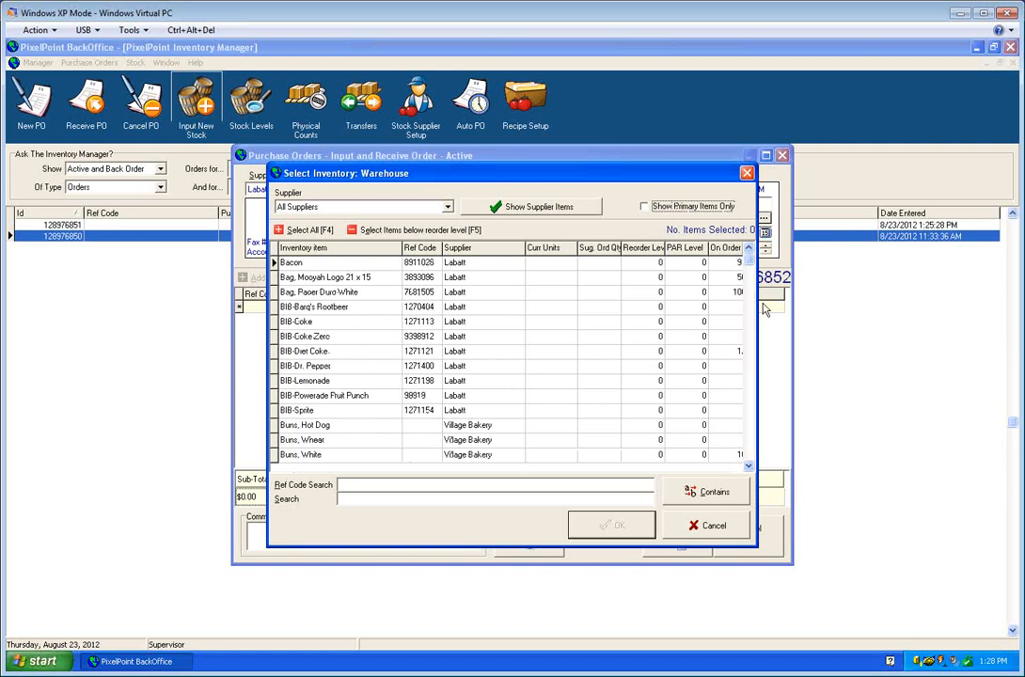
Filter the inventory items to supplier Joe's Meat Market and compare Show Primary Items Only on and off, leaving it off.
left_click(449, 209)
left_click(405, 239)
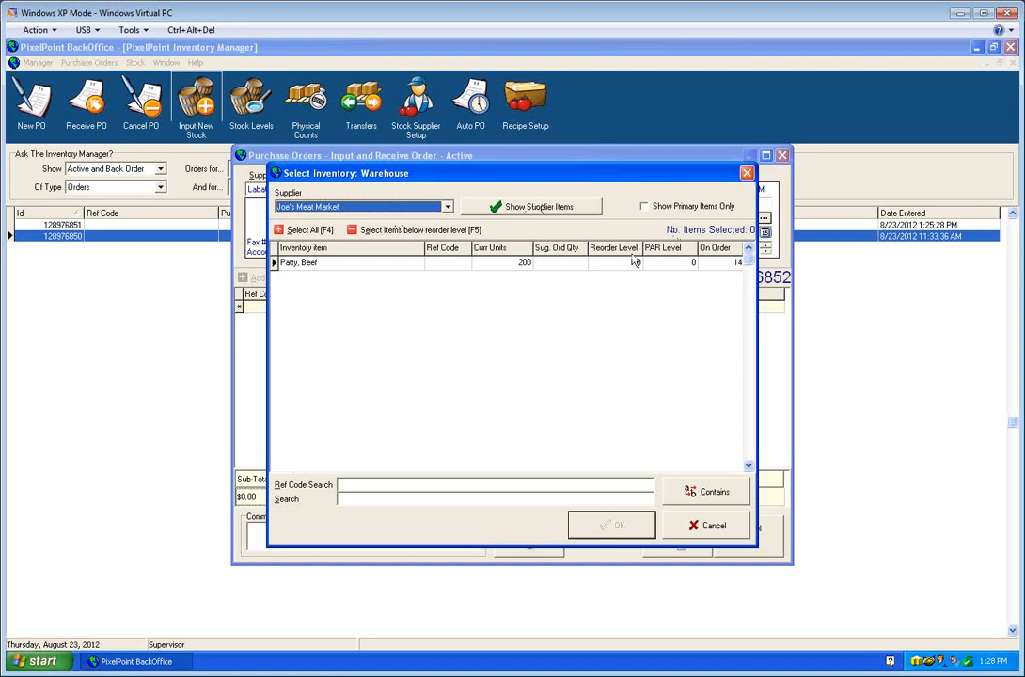
left_click(645, 206)
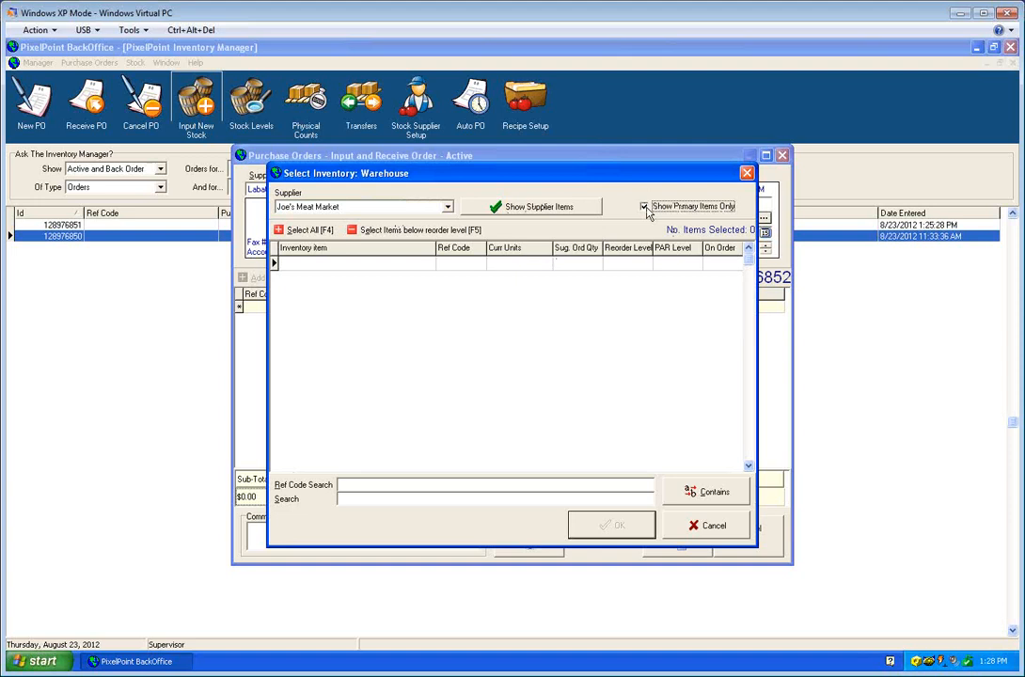
left_click(645, 206)
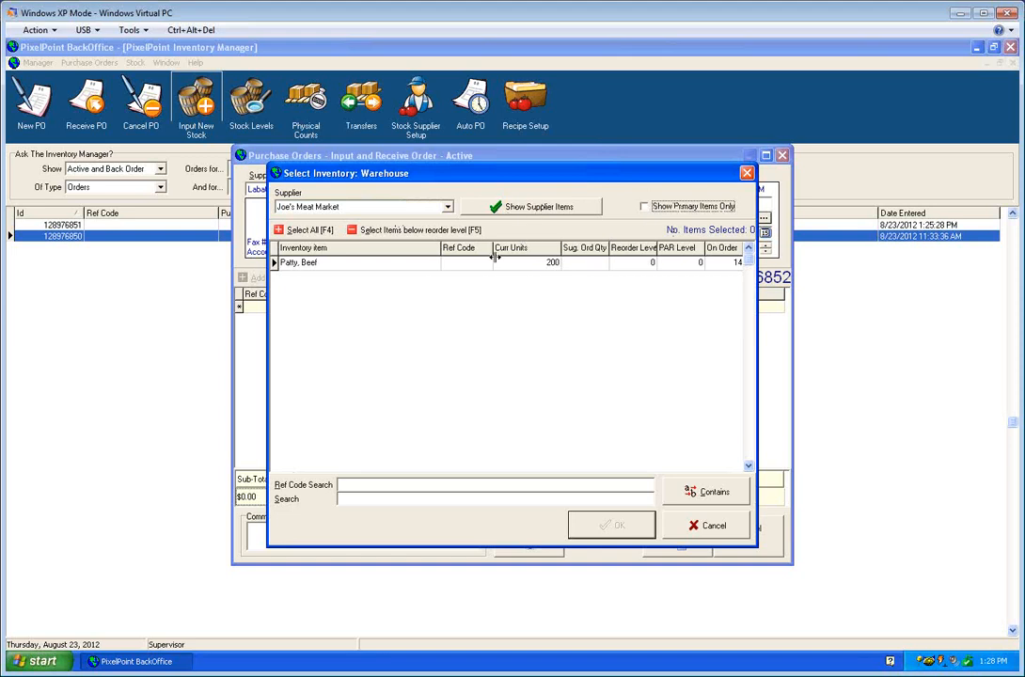
Add 2 cases of Patty, Beef from Joe's Meat Market to the new stock order and receive it.
left_click(384, 266)
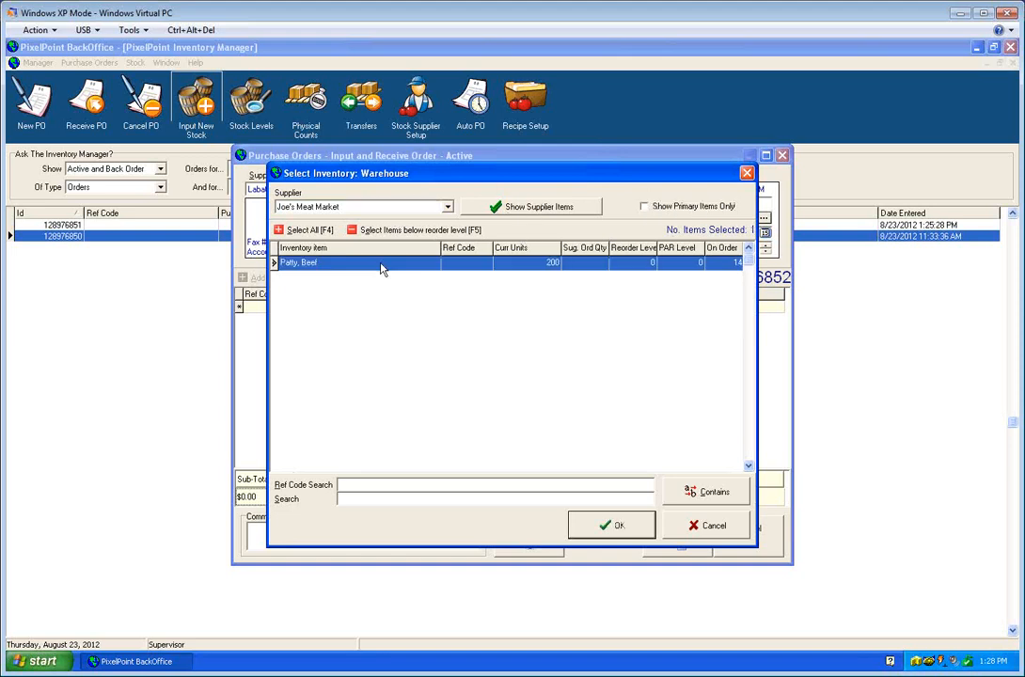
left_click(593, 532)
left_click(481, 406)
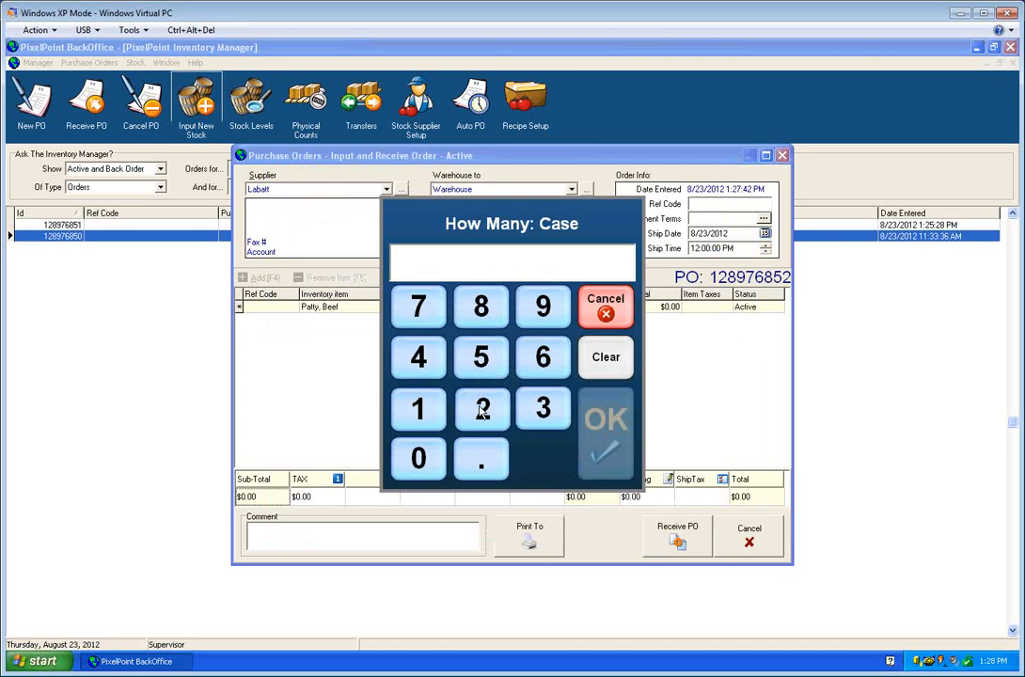
left_click(606, 428)
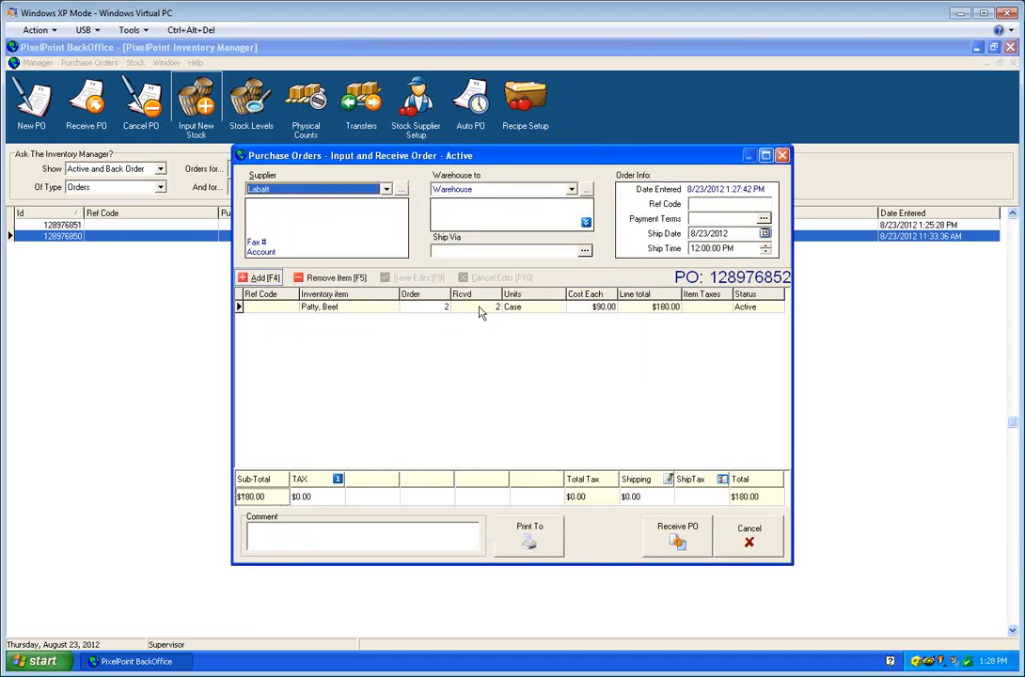
left_click(673, 538)
left_click(488, 382)
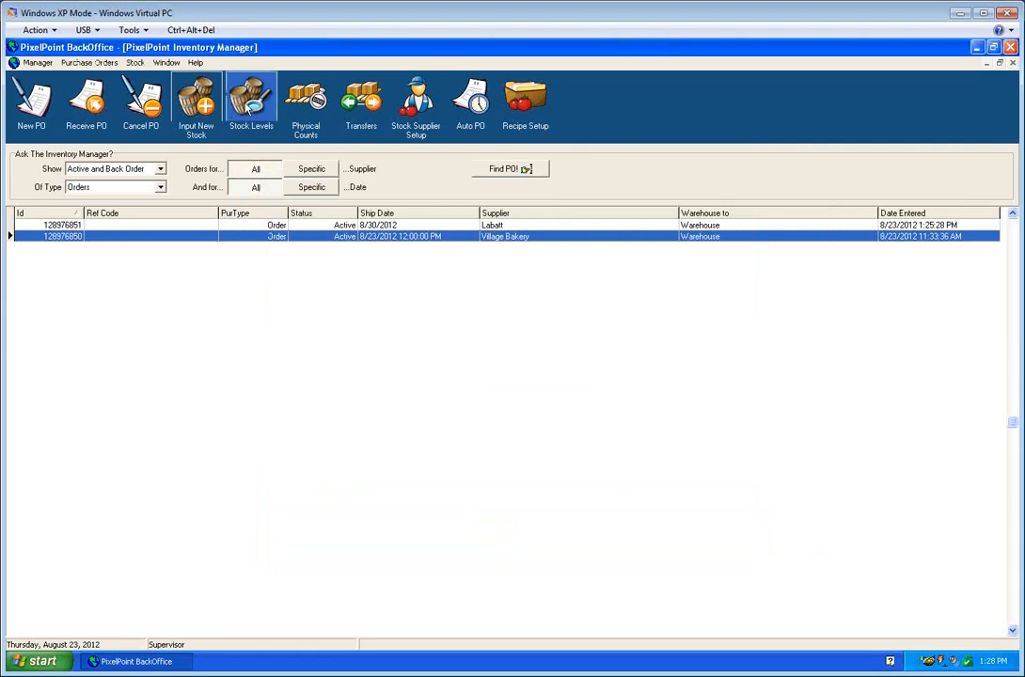
Check the stock levels of Patty, Beef by case, bag and patty across all warehouses, and close the stock levels.
left_click(249, 106)
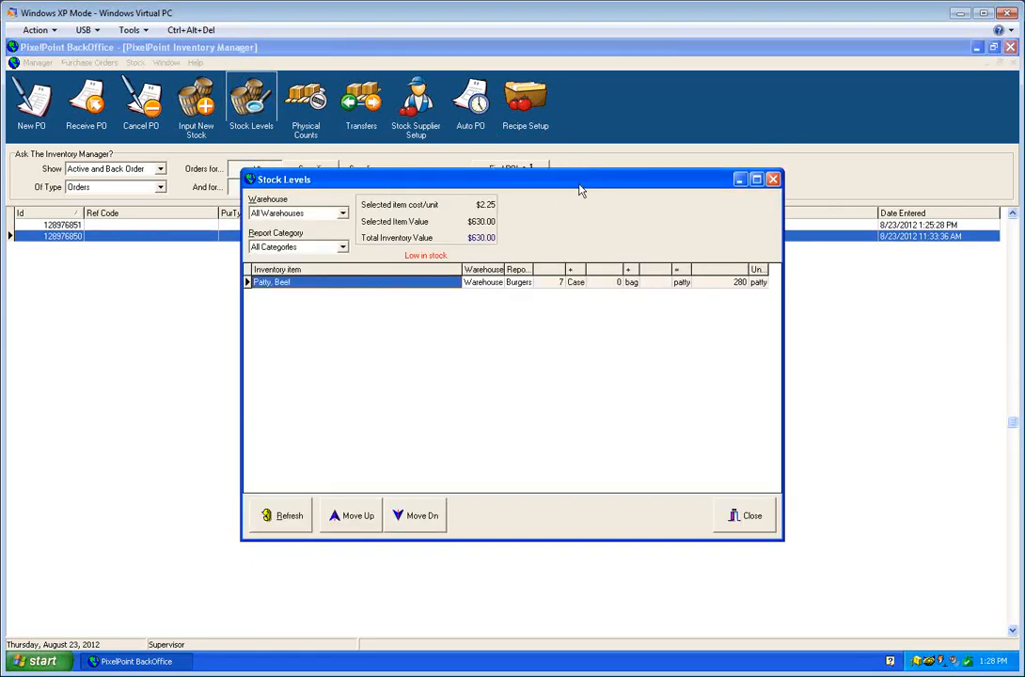
left_click_drag(580, 188, 463, 140)
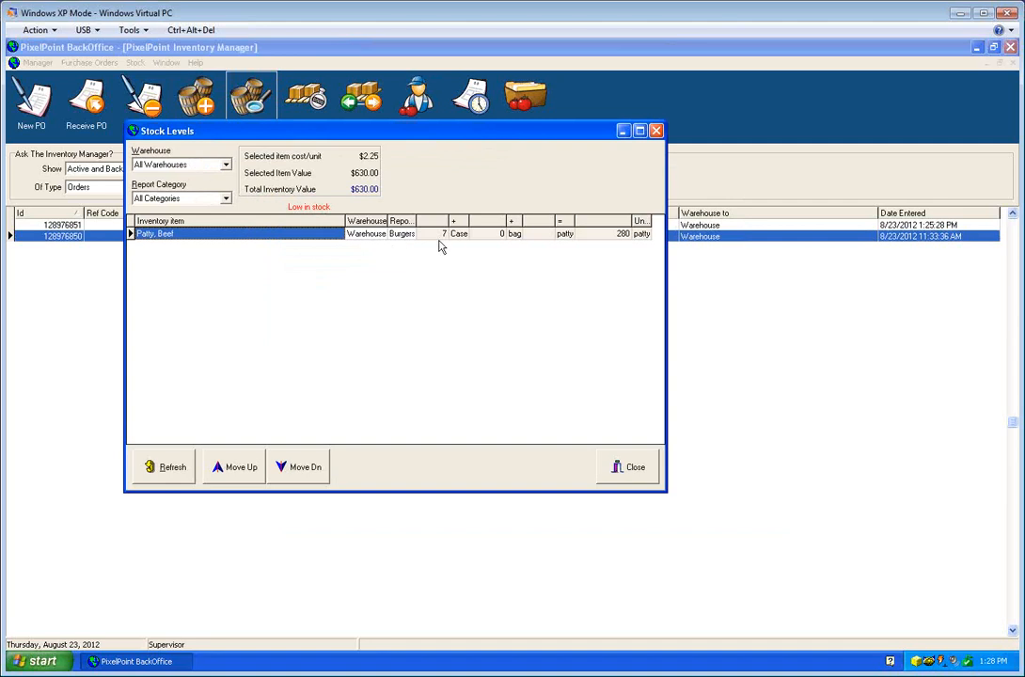
left_click(487, 234)
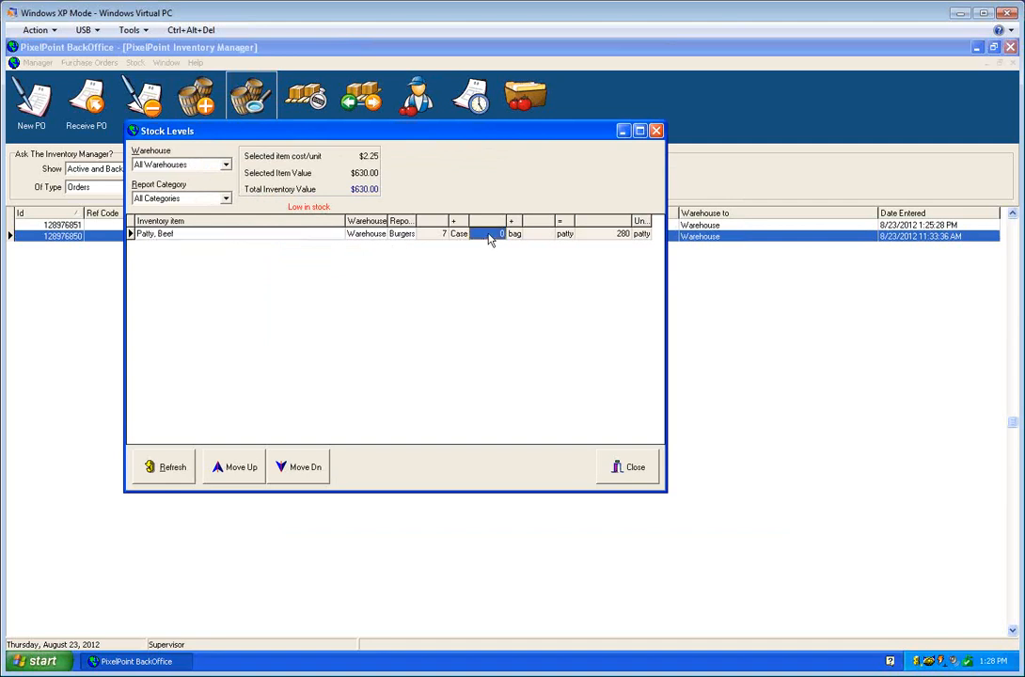
left_click(542, 233)
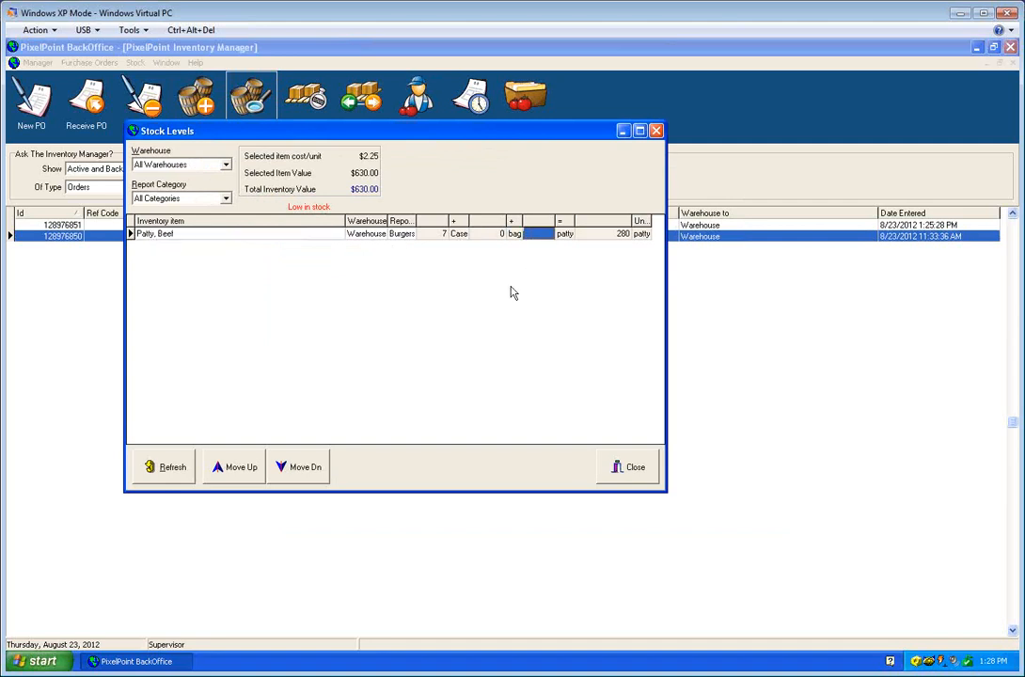
left_click(627, 467)
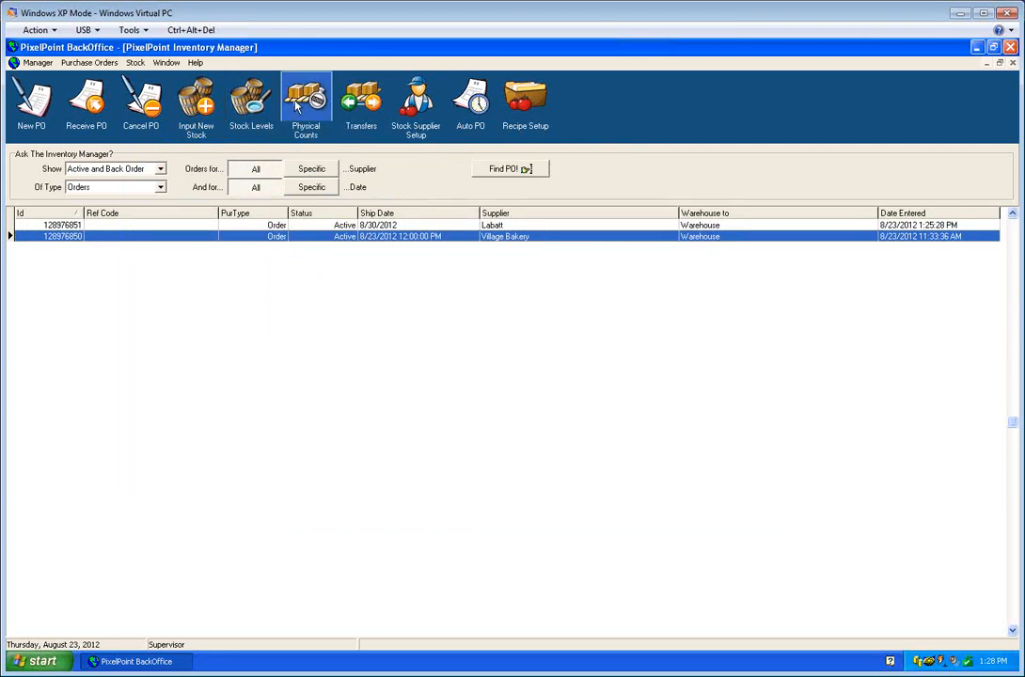
Switch from BackOffice to POS Station and log in manually with the employee code.
left_click(978, 49)
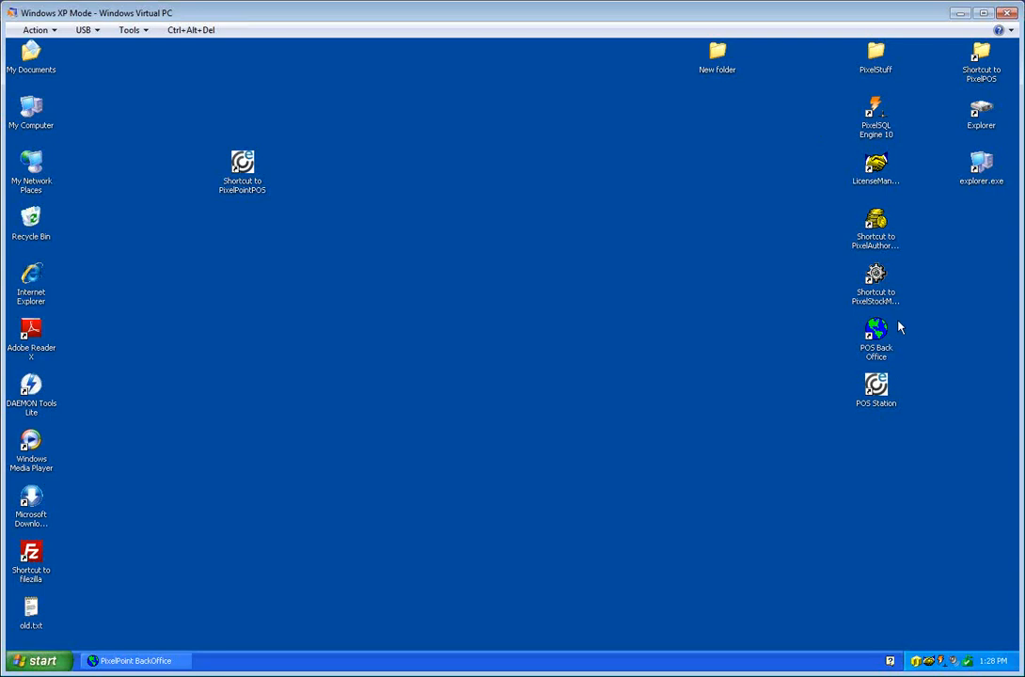
double_click(880, 387)
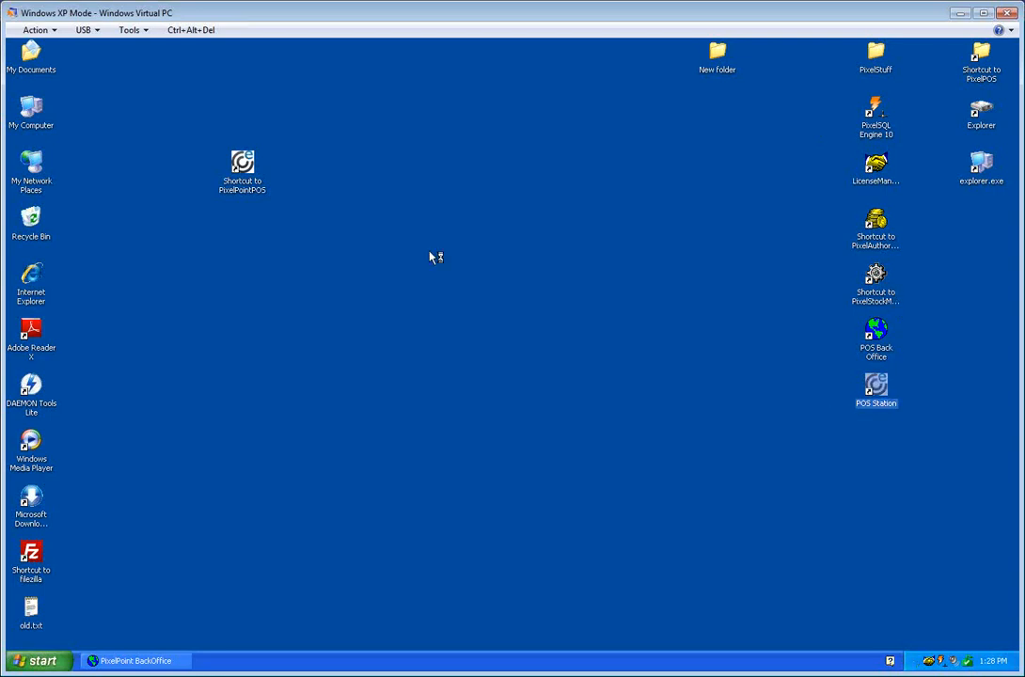
left_click(435, 325)
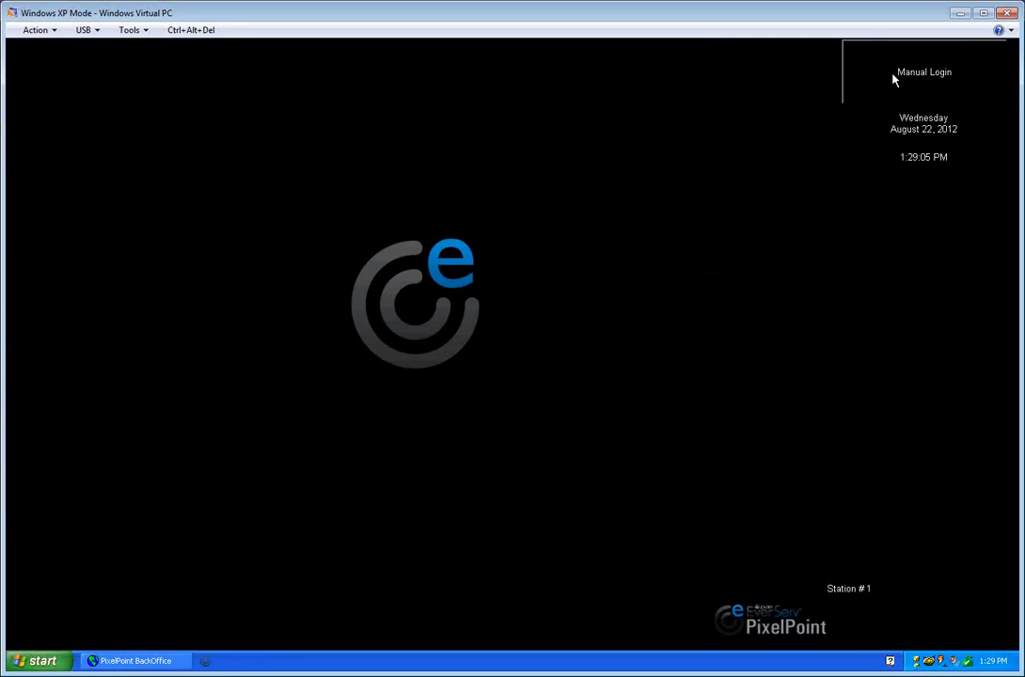
left_click(895, 80)
triple_click(431, 424)
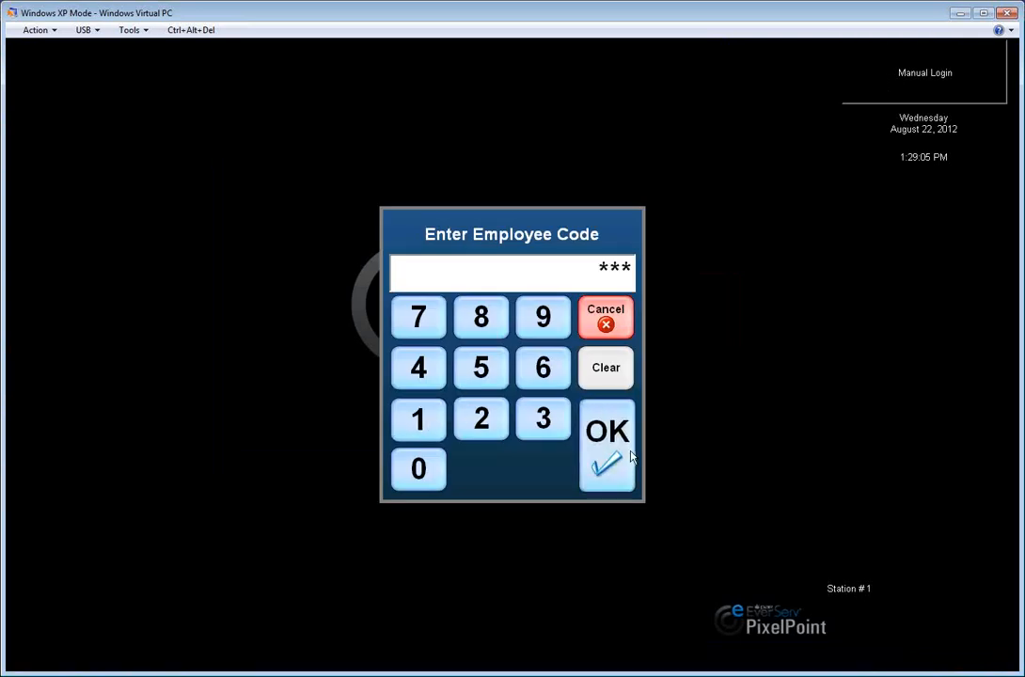
left_click(631, 456)
Ring up a PAR Burger with American Cheese and Lettuce and settle the check in cash.
left_click(224, 65)
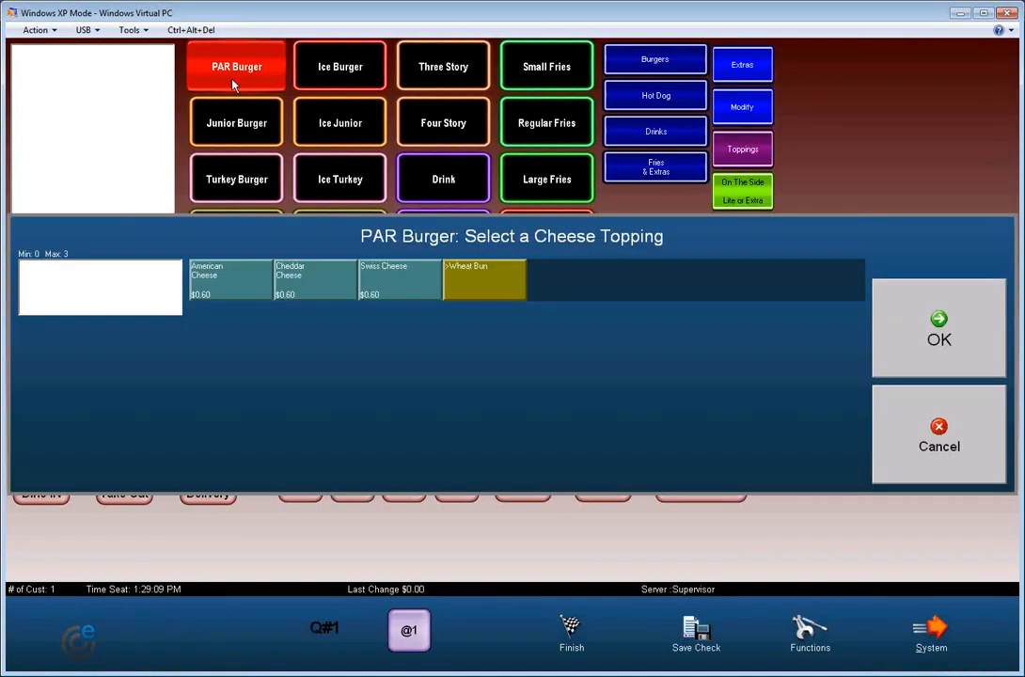
left_click(252, 295)
left_click(931, 334)
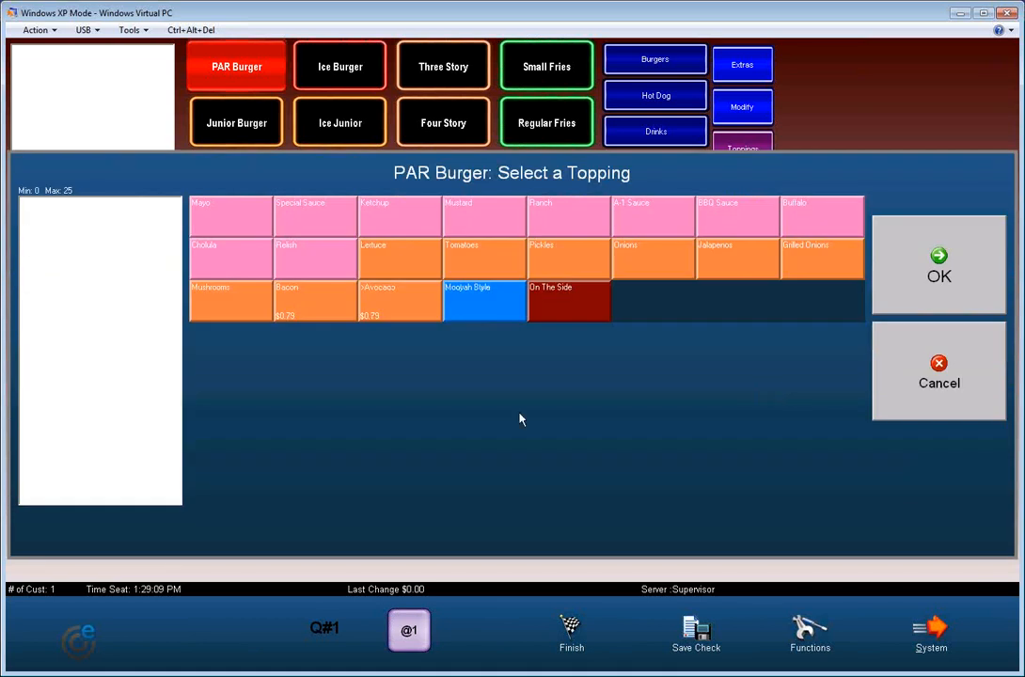
left_click(398, 263)
left_click(898, 294)
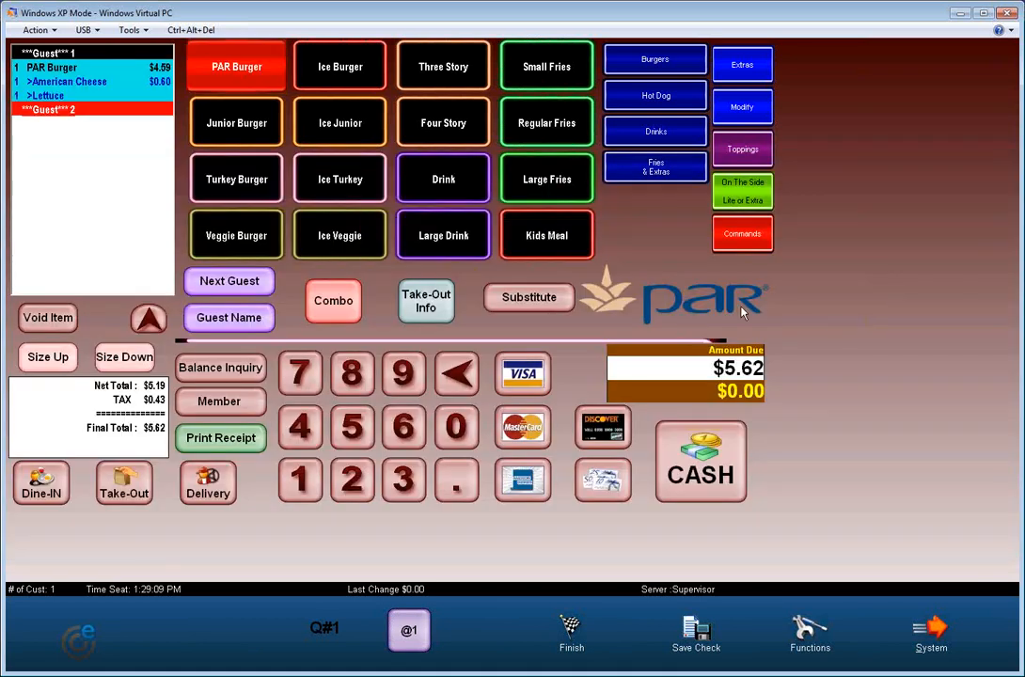
left_click(704, 479)
left_click(499, 412)
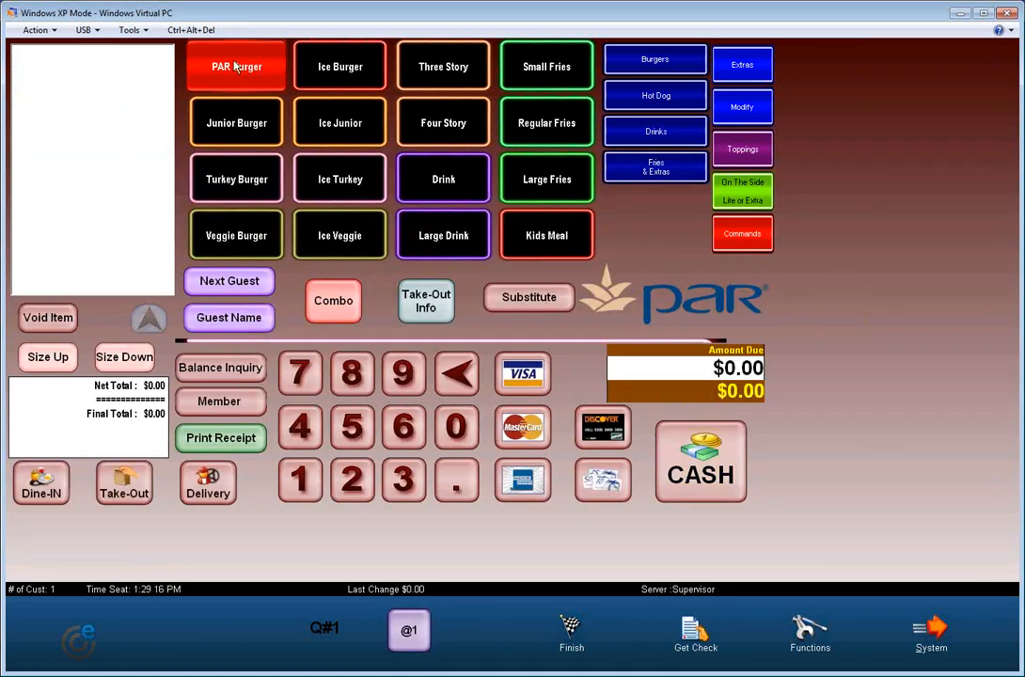
Ring up two more PAR Burgers without cheese or toppings as separate checks, each settled in cash.
left_click(237, 66)
left_click(893, 330)
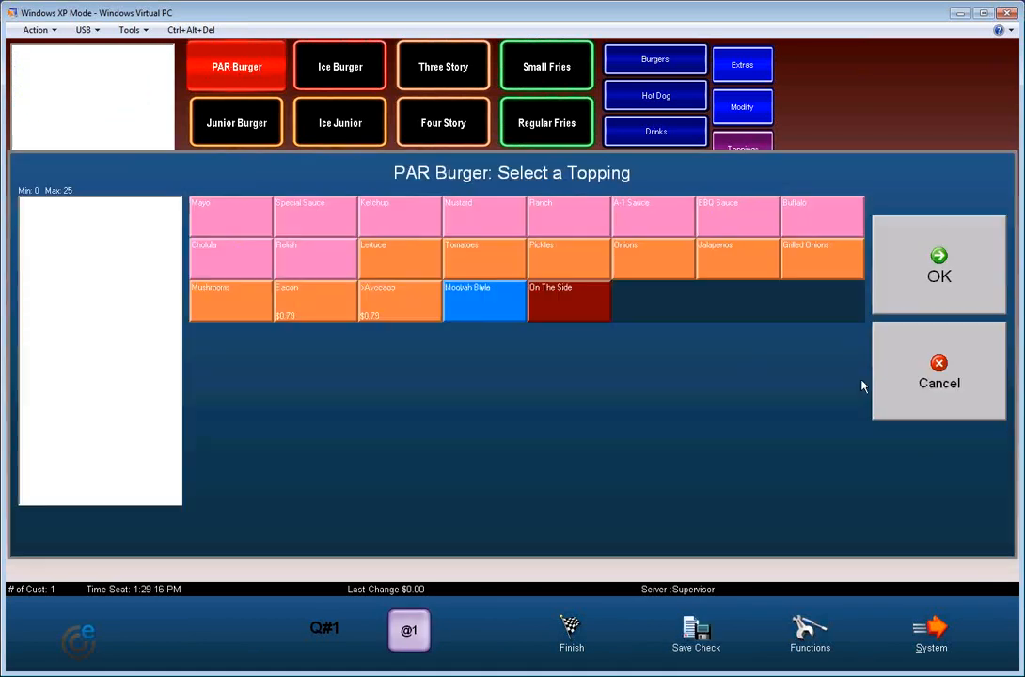
left_click(950, 282)
left_click(698, 480)
left_click(537, 414)
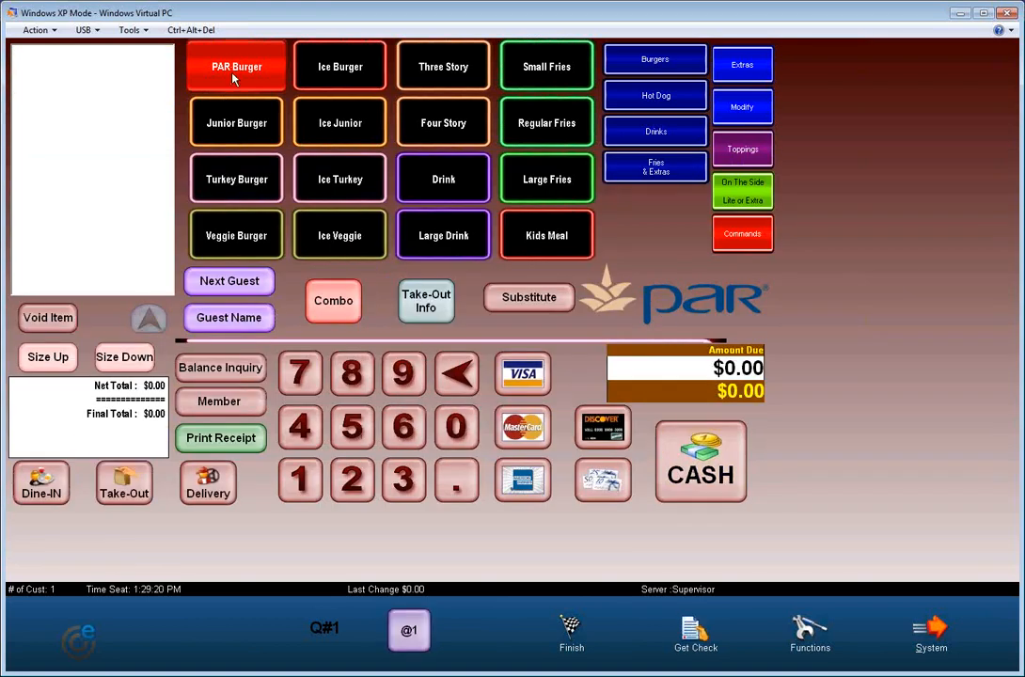
left_click(235, 77)
left_click(930, 343)
left_click(951, 263)
left_click(731, 461)
left_click(529, 414)
Exit the POS Station program through the manager functions and confirm the exit.
left_click(941, 643)
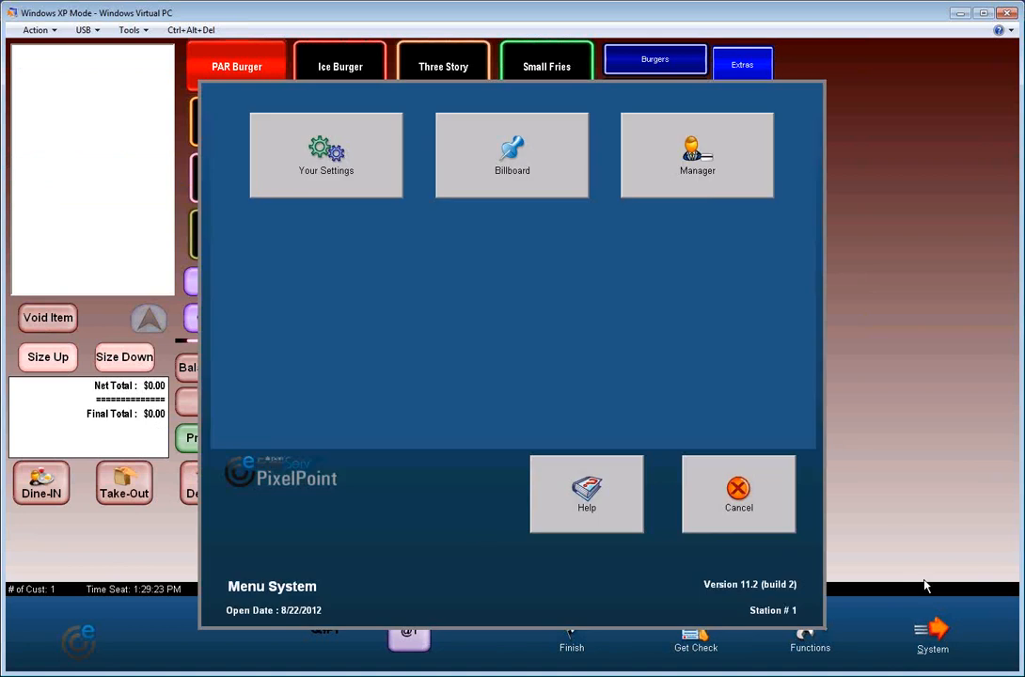
left_click(713, 137)
left_click(265, 333)
left_click(467, 139)
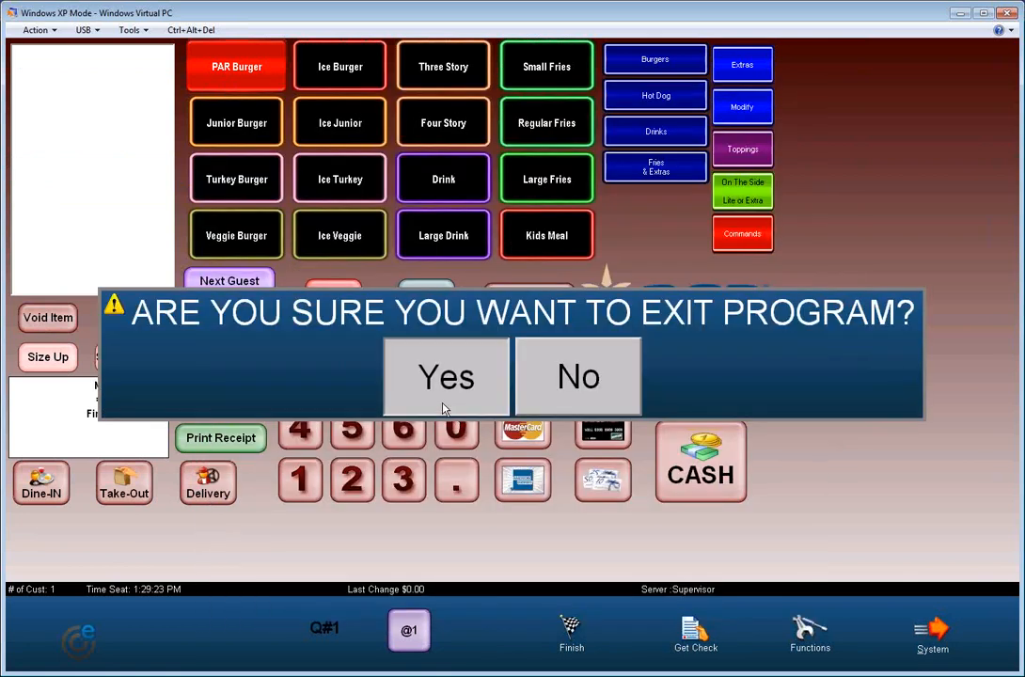
left_click(444, 410)
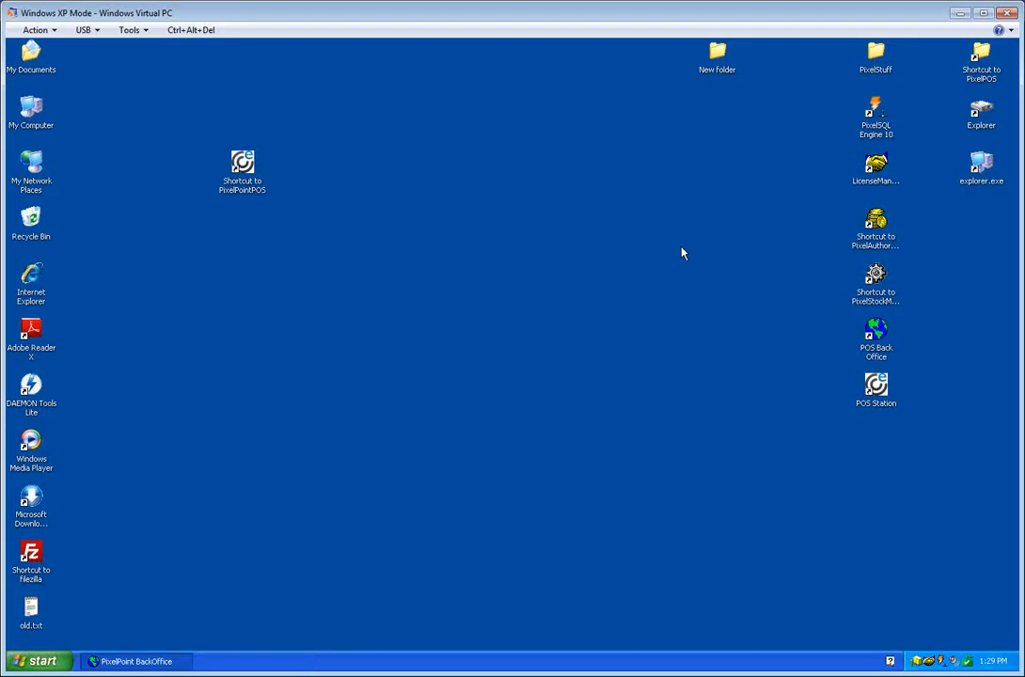
Return to PixelPoint BackOffice, bring up the physical counts, and enlarge the window and Report Category column for readability.
left_click(141, 663)
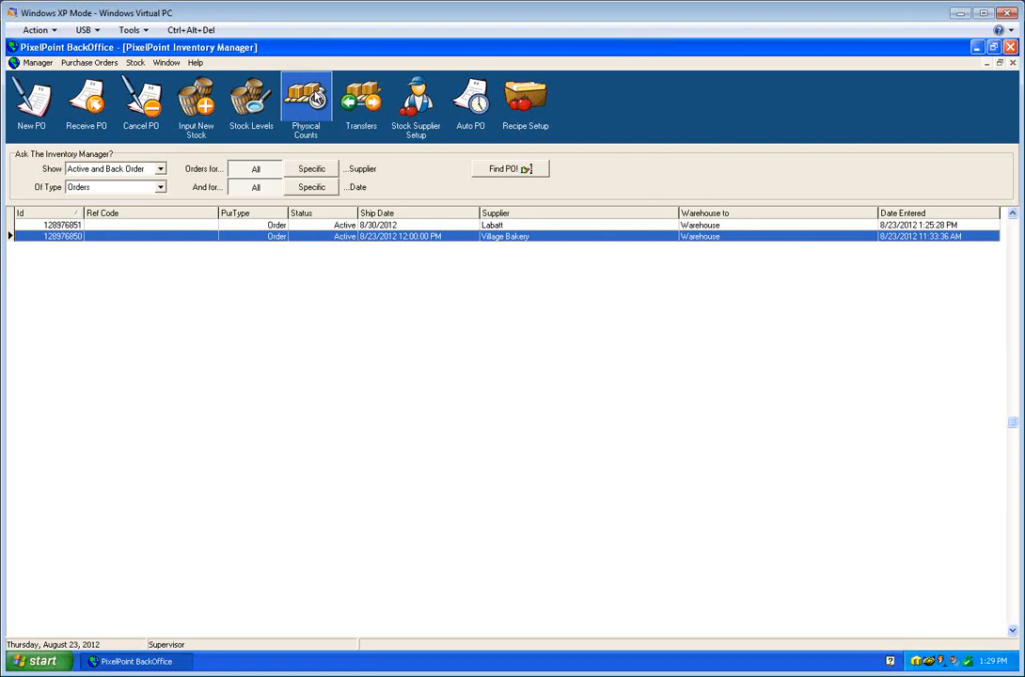
left_click(316, 97)
left_click_drag(506, 178, 343, 110)
left_click_drag(631, 290, 760, 290)
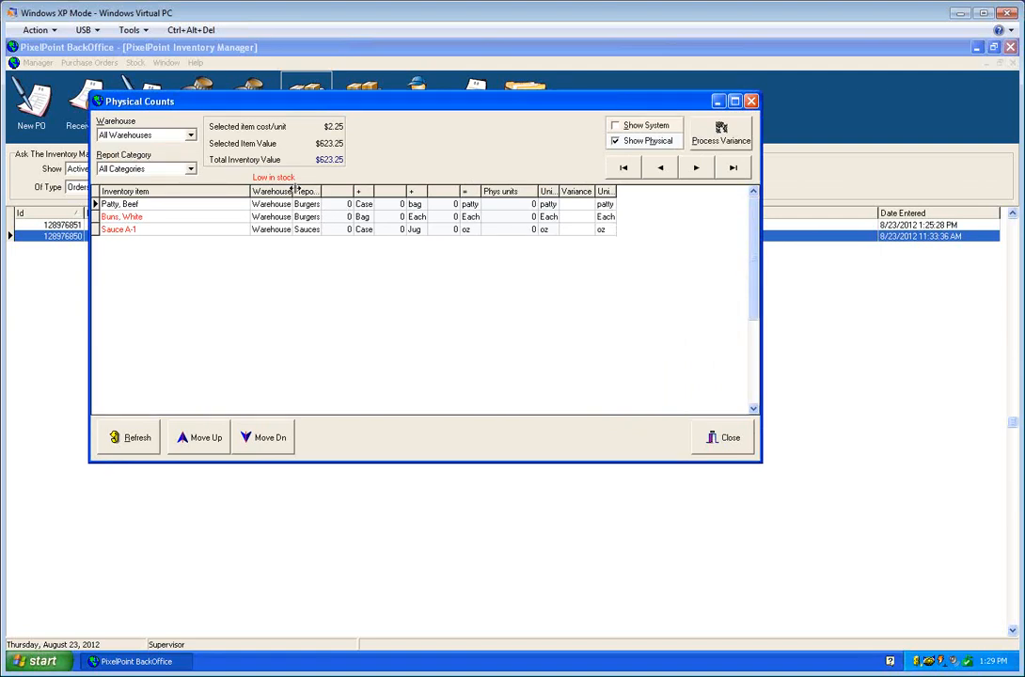
left_click_drag(320, 191, 386, 195)
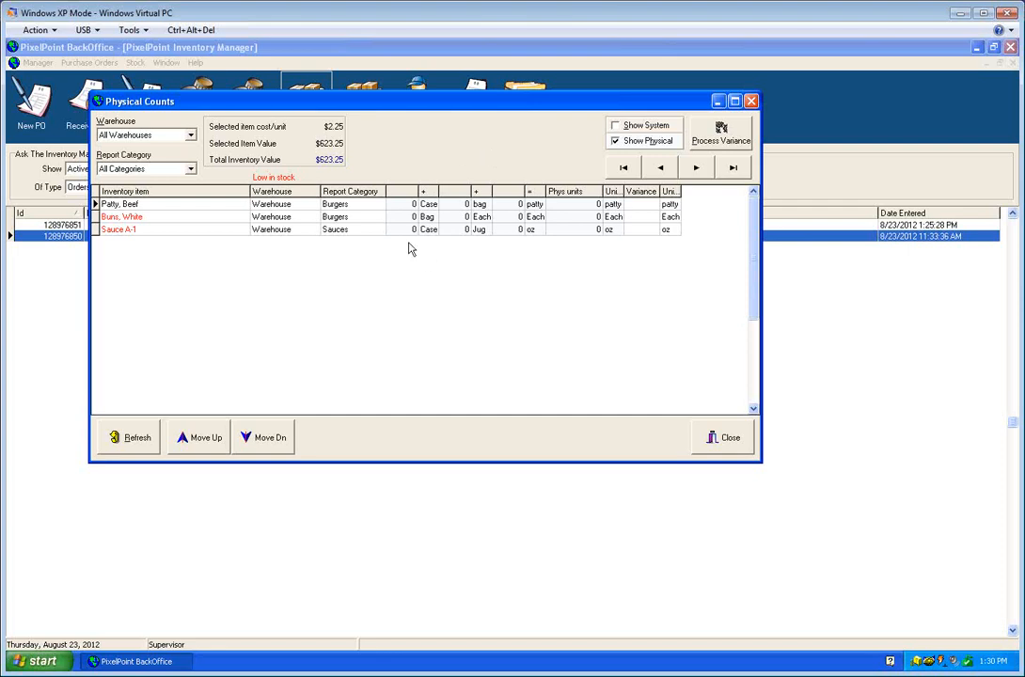
Enter a physical count of 6 cases for Patty, Beef.
left_click(415, 206)
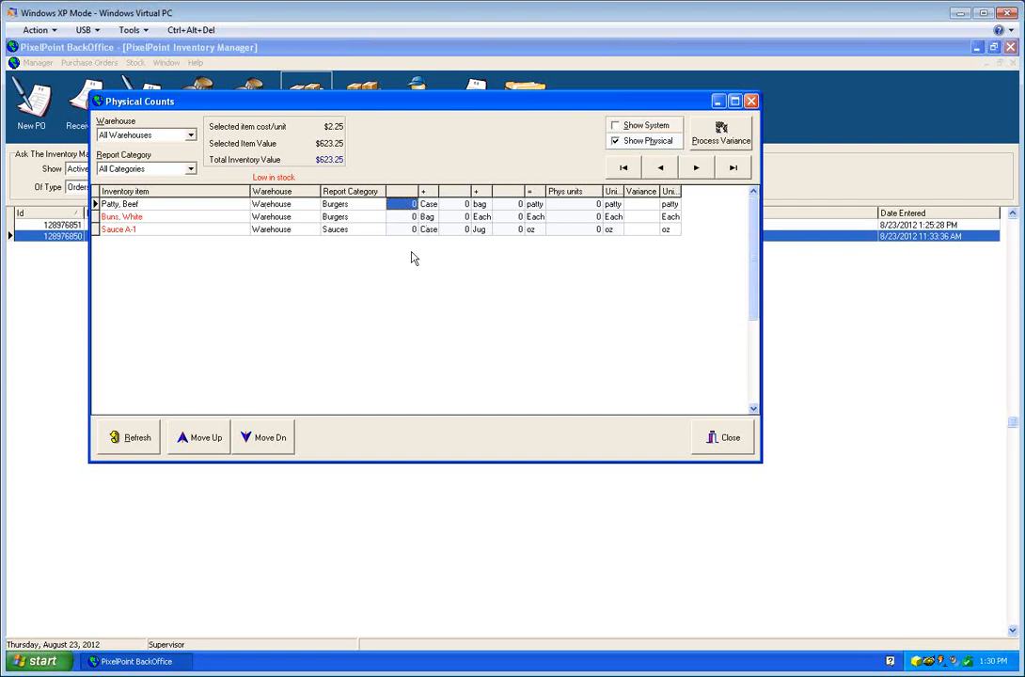
type("6")
key("Tab")
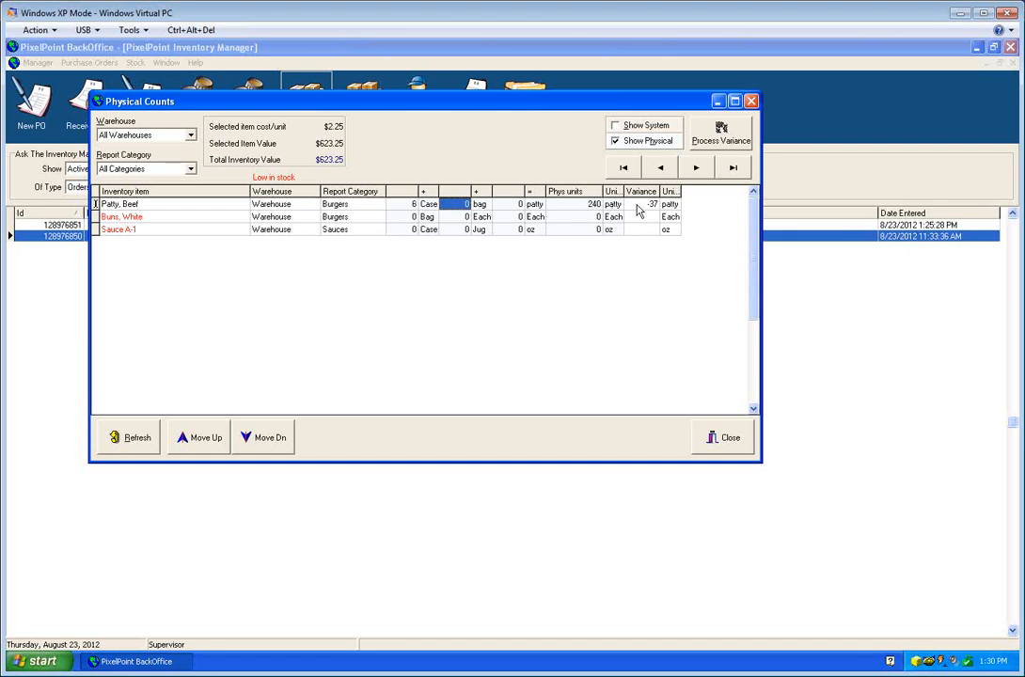
Show system quantities alongside the physical counts, compare them with the variance, and close without processing the variance.
left_click(618, 127)
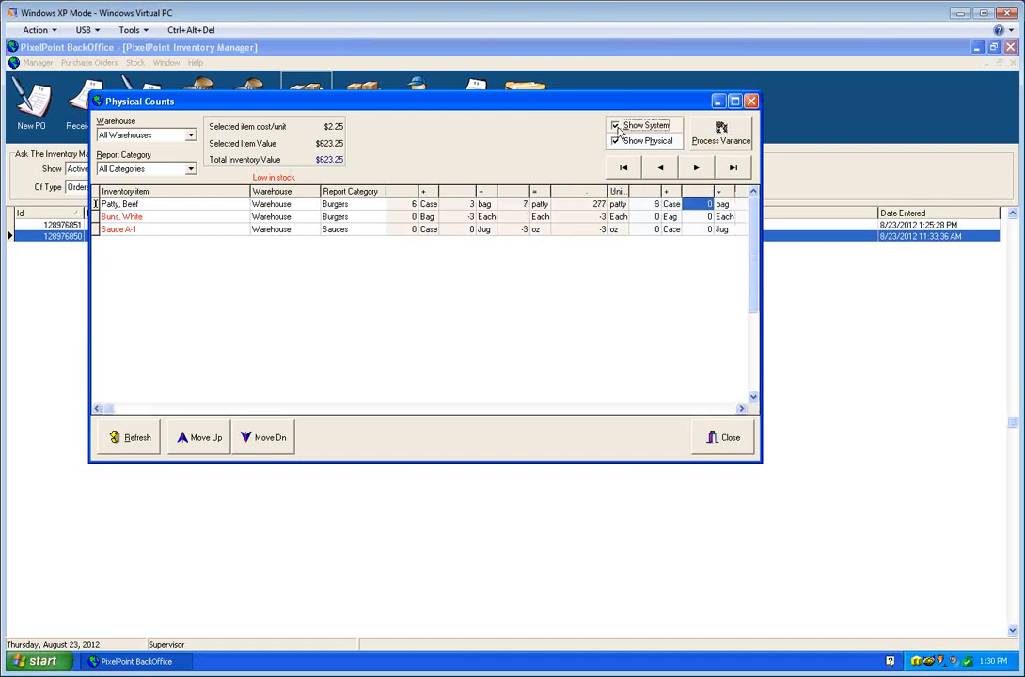
left_click(664, 409)
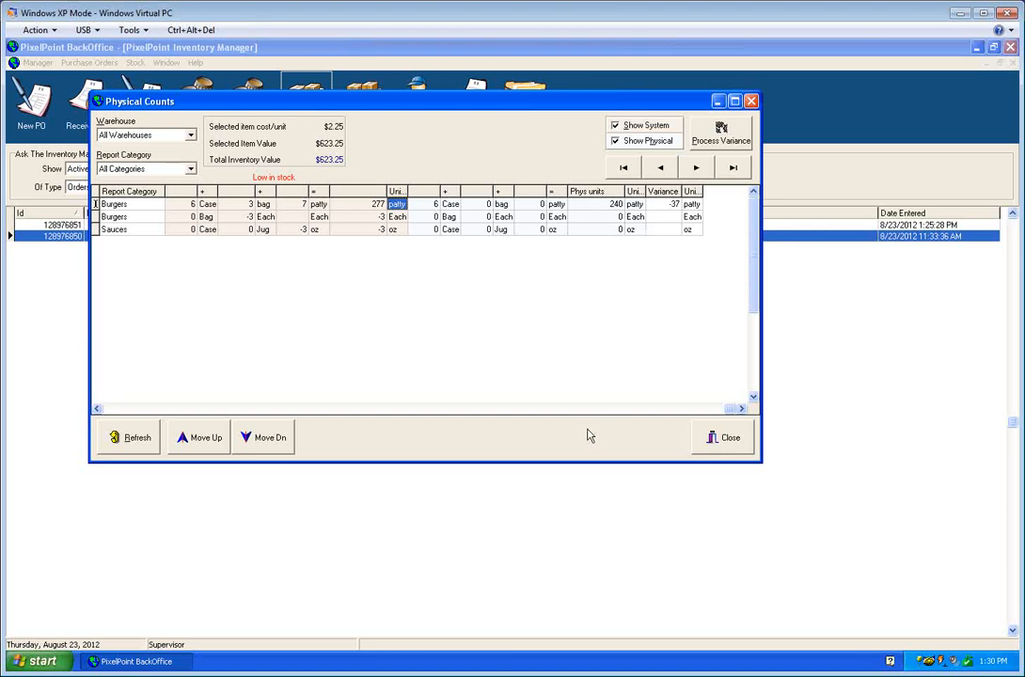
left_click_drag(501, 103, 566, 102)
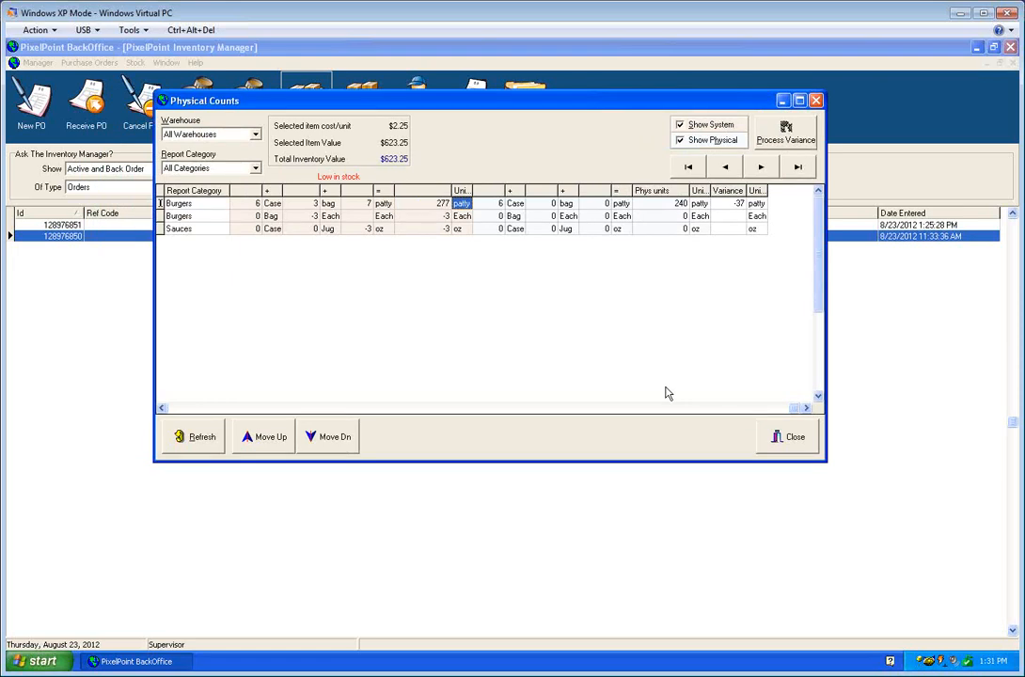
left_click(781, 437)
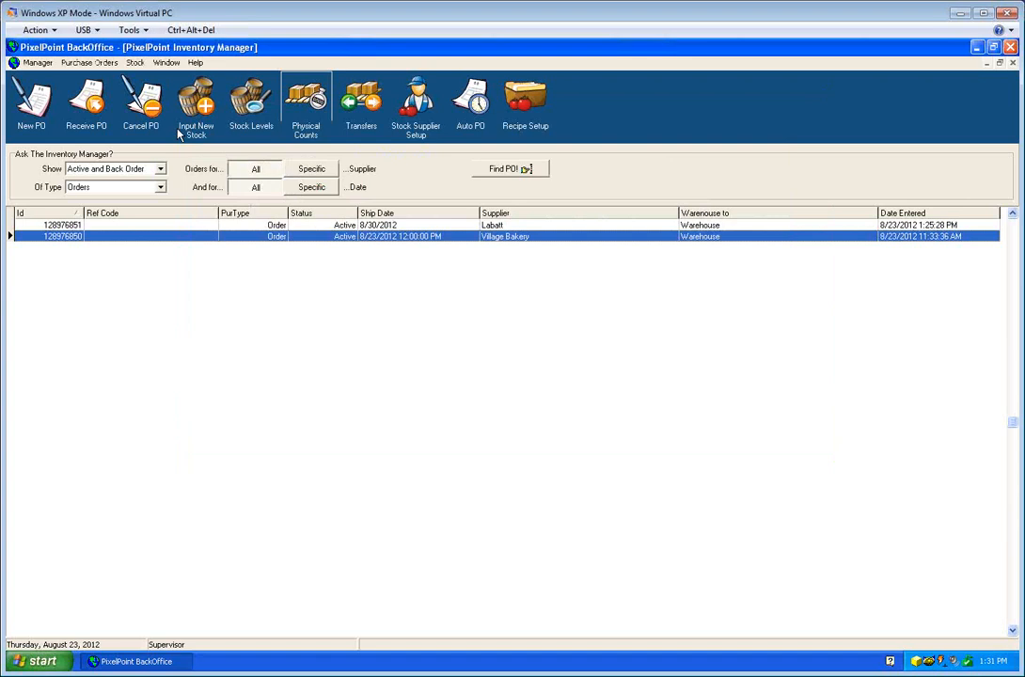
Start a spillage/waste adjustment for the inventory item Patty, Beef in the warehouse named Warehouse.
left_click(135, 63)
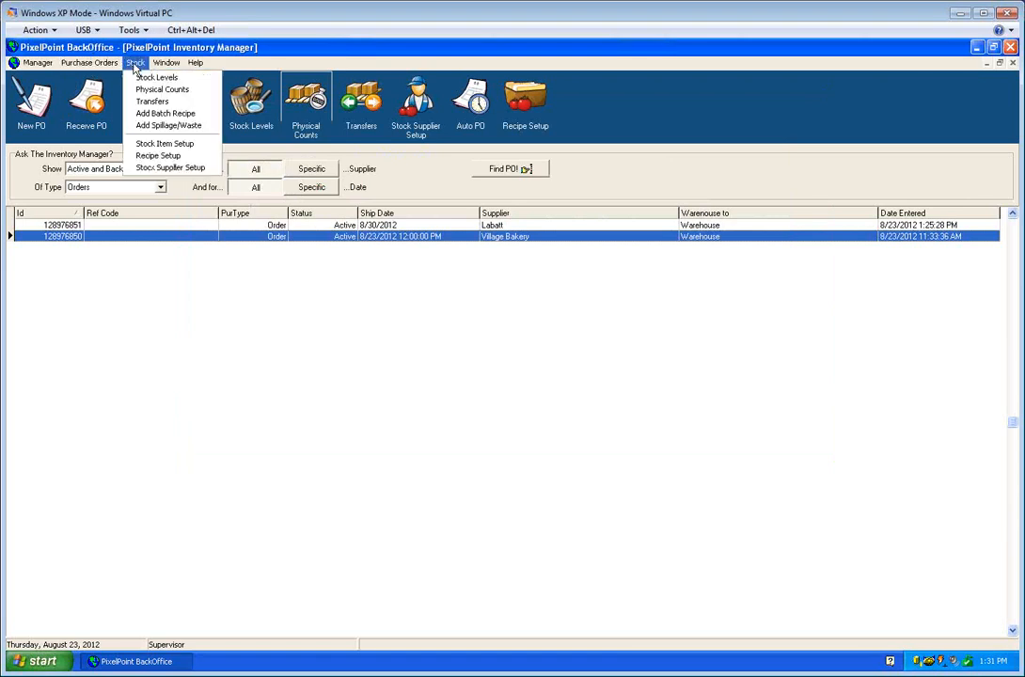
left_click(162, 125)
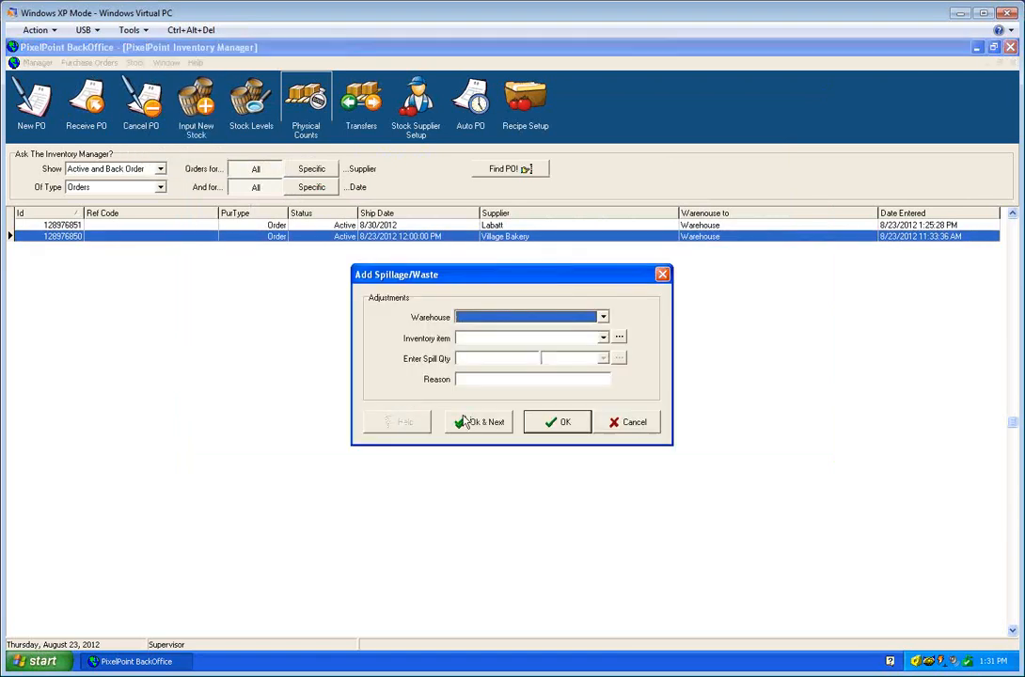
left_click(603, 317)
left_click(576, 332)
left_click(603, 338)
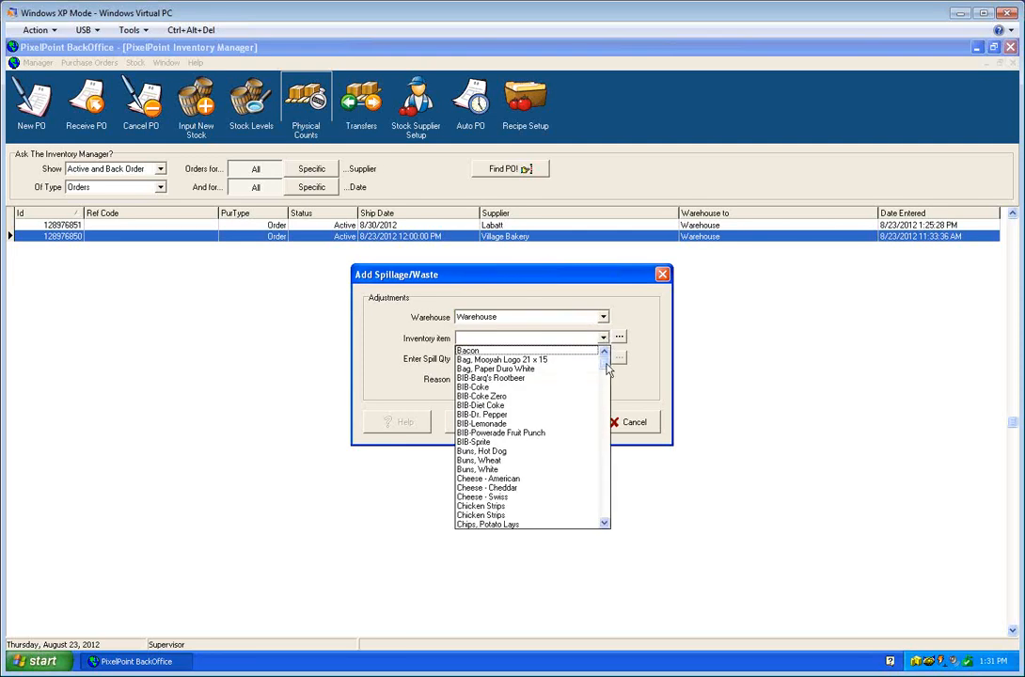
left_click(606, 496)
left_click(607, 495)
left_click(607, 495)
left_click(607, 496)
left_click(607, 496)
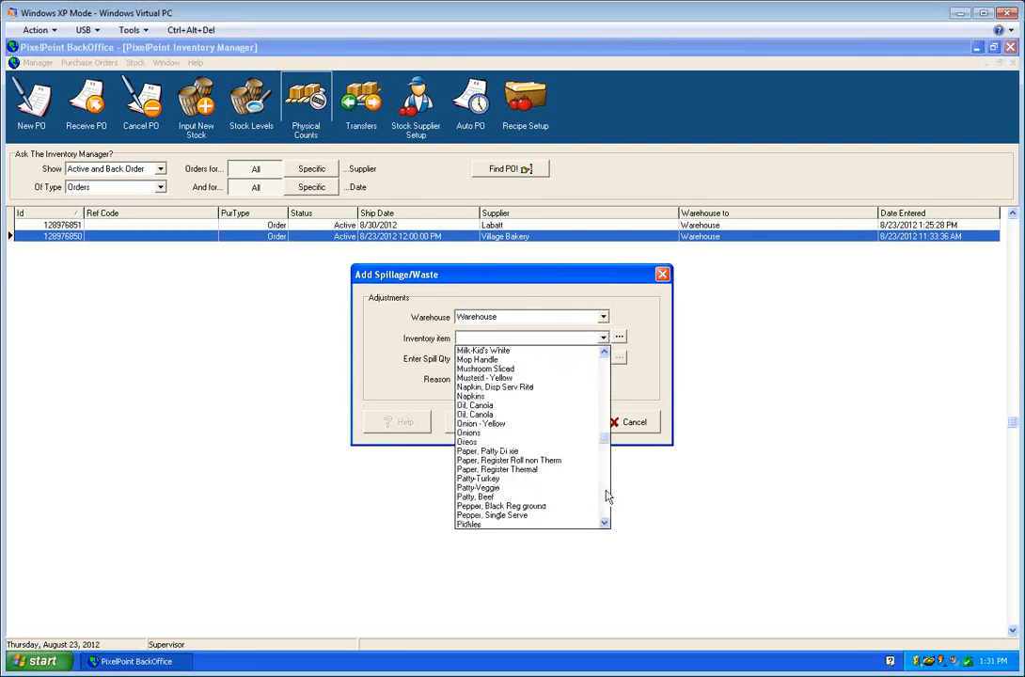
left_click(480, 498)
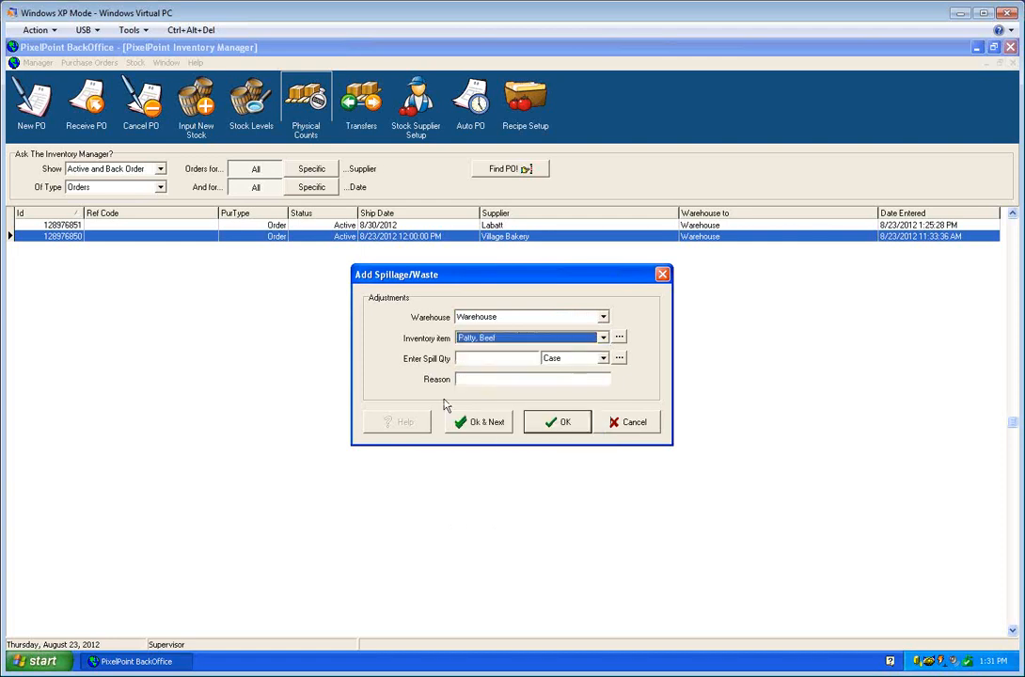
Enter a spill quantity of 30 in patty units with the reason "dropped", and process the adjustment.
left_click(491, 360)
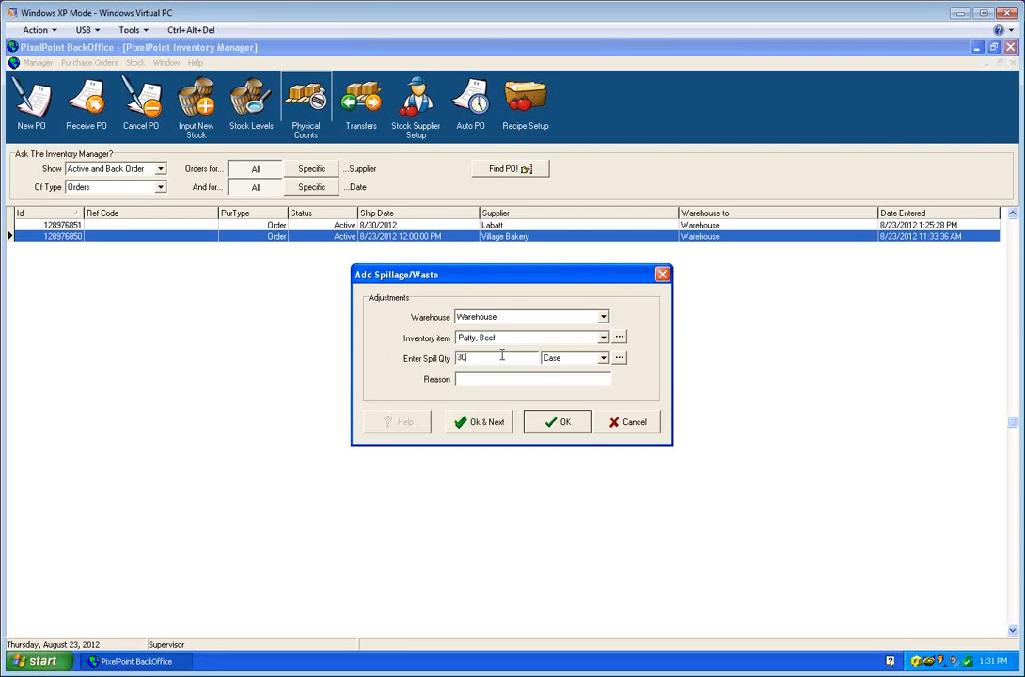
left_click(593, 359)
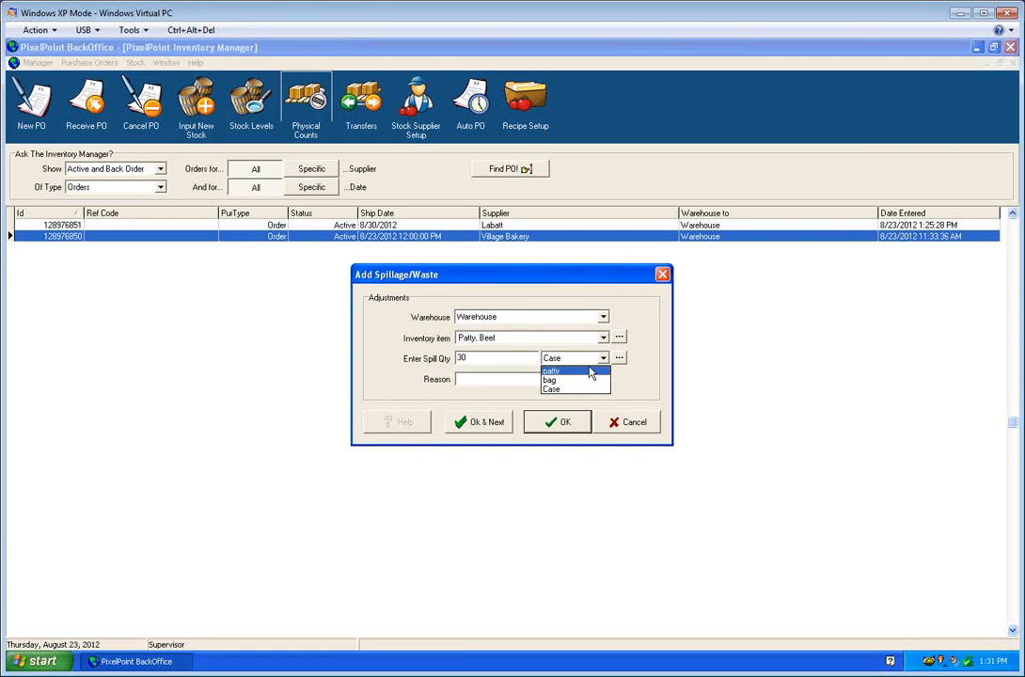
left_click(591, 371)
left_click(555, 378)
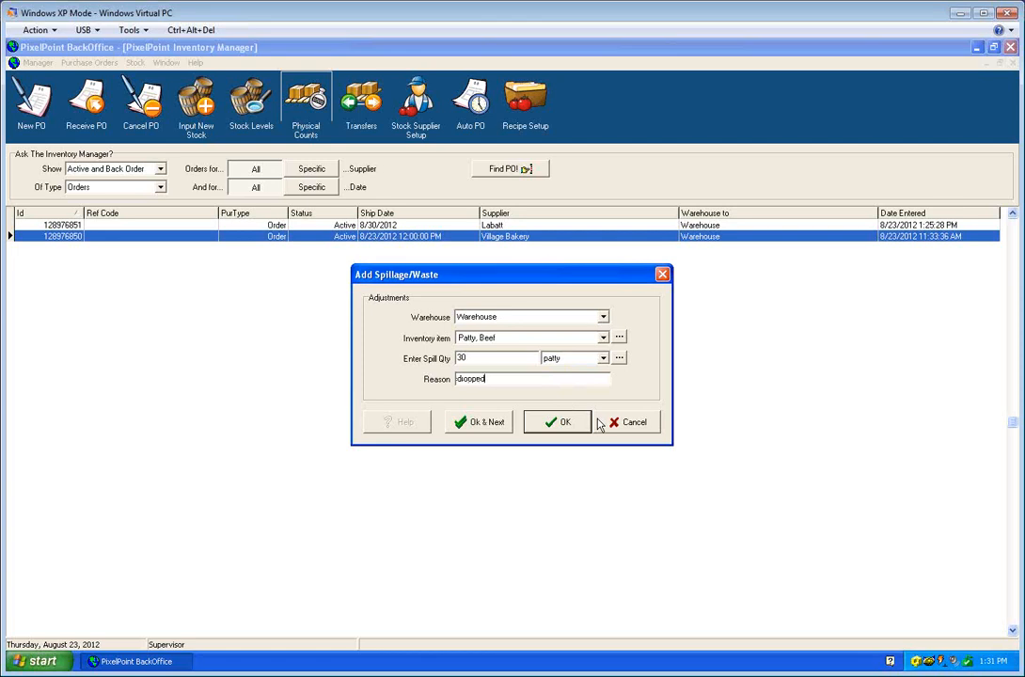
left_click(564, 426)
left_click(487, 382)
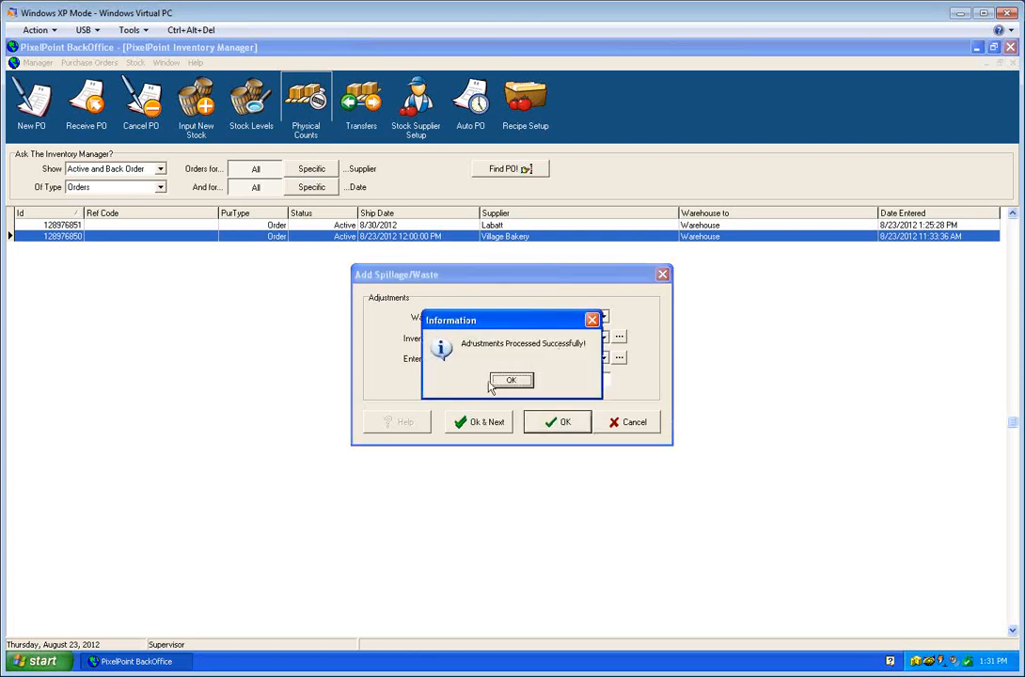
left_click(511, 381)
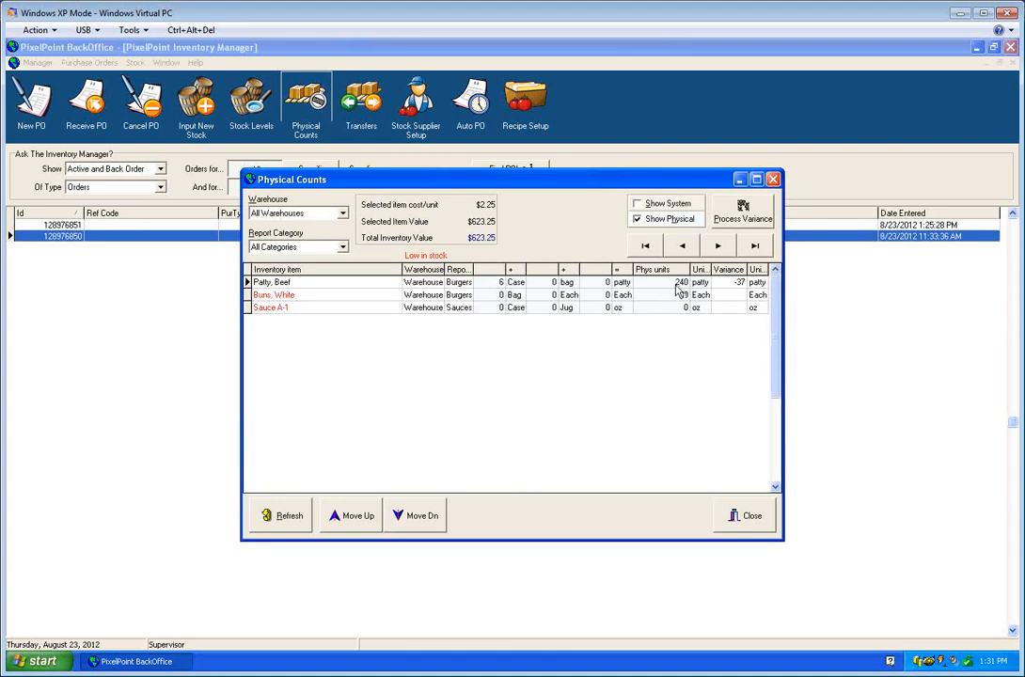
Show the system quantities in the physical counts and process the stock variance through to completion.
left_click(638, 204)
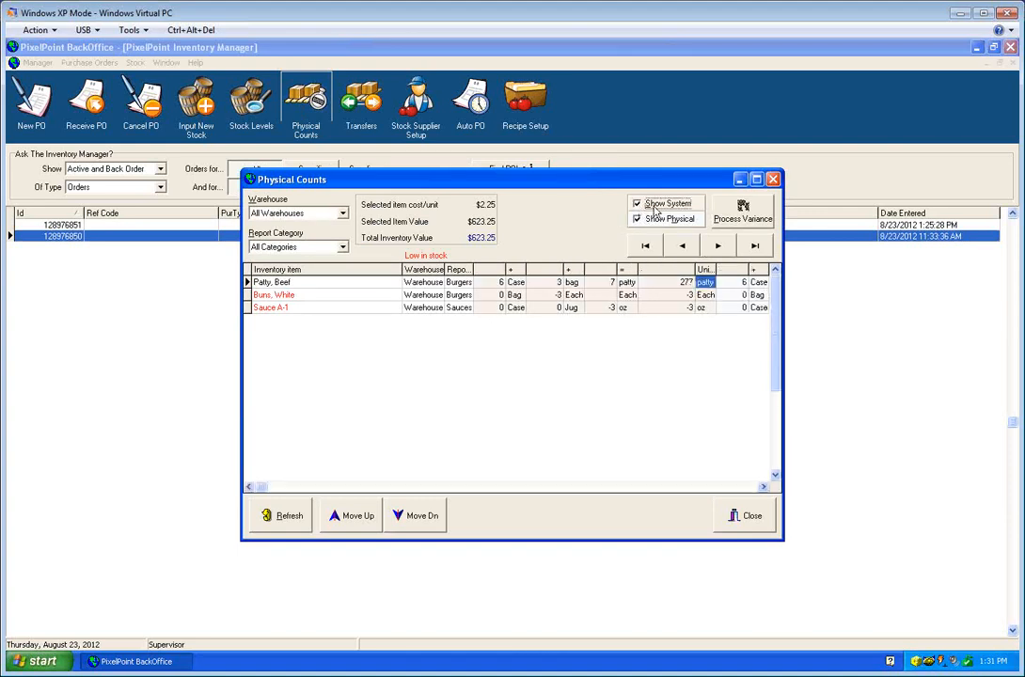
left_click(744, 208)
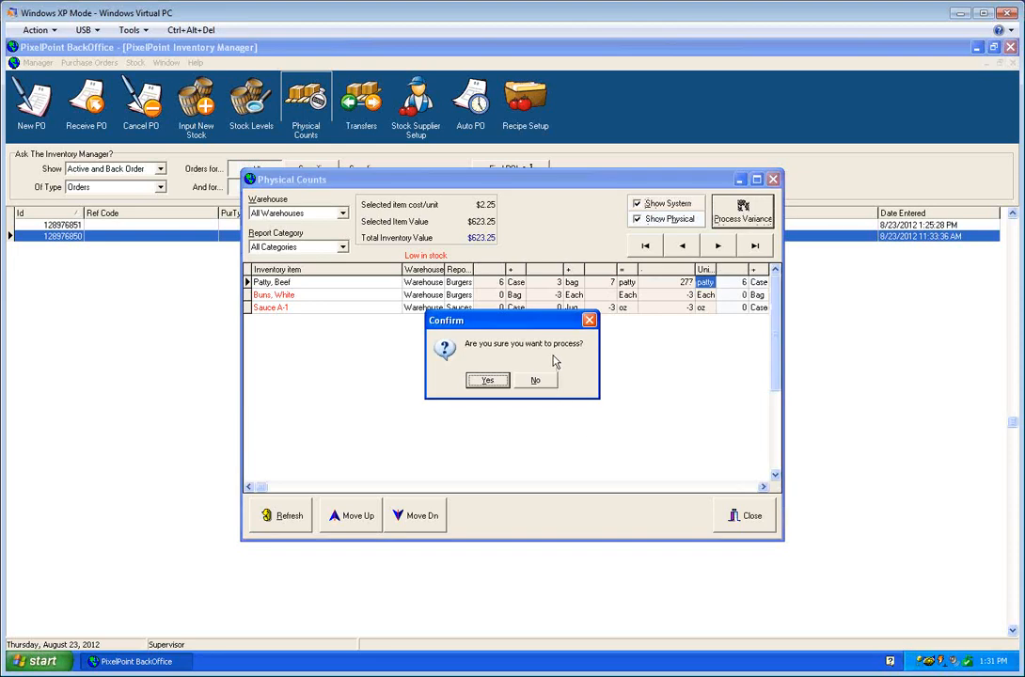
left_click(488, 379)
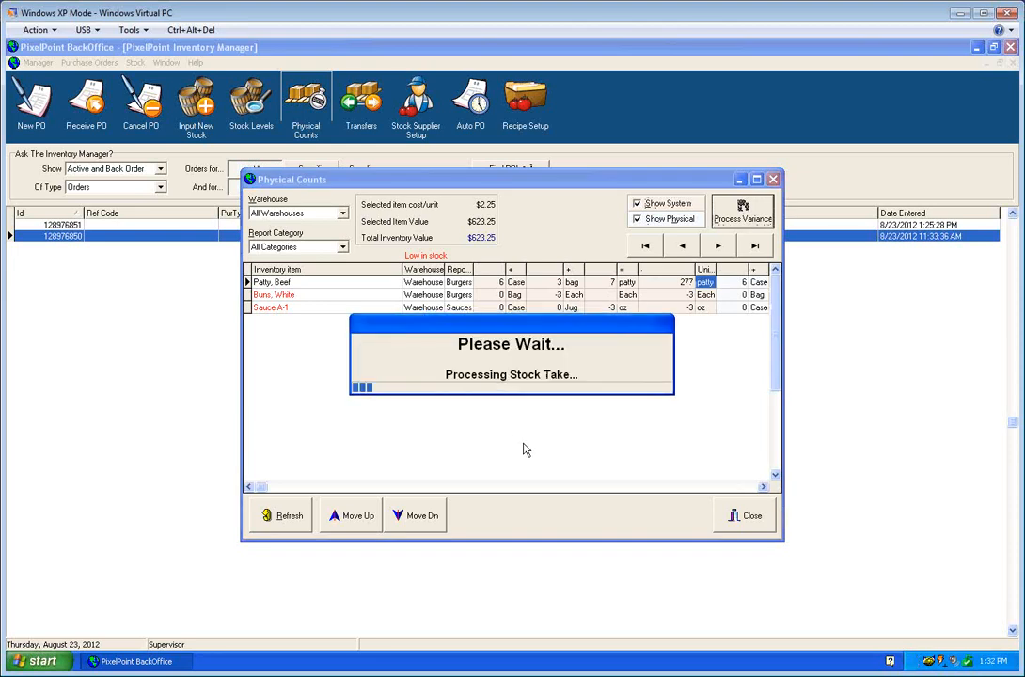
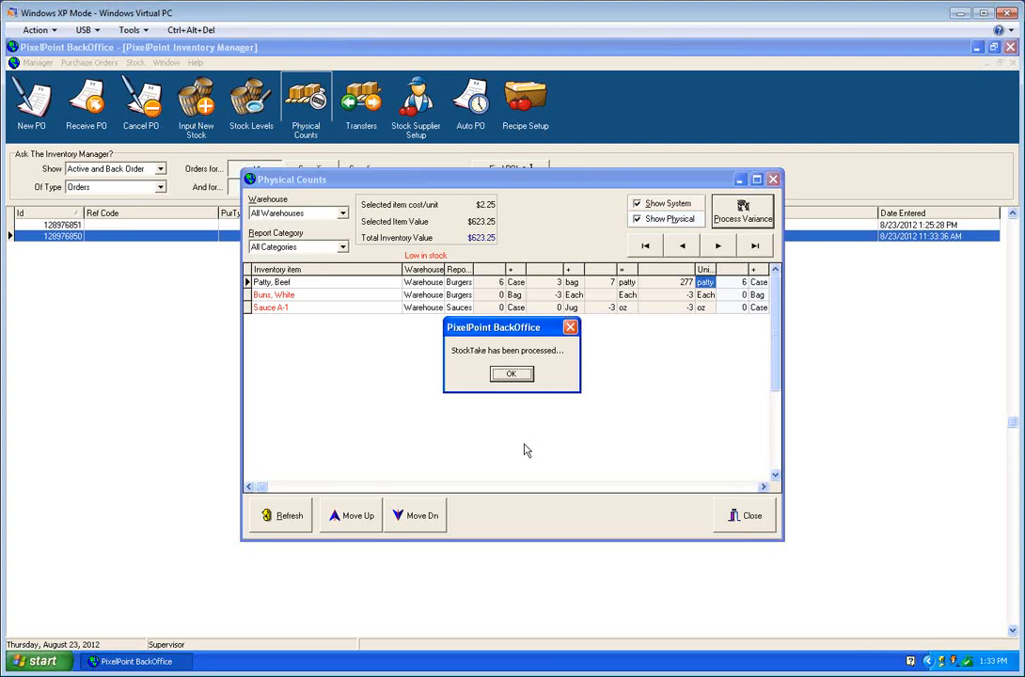
left_click(515, 377)
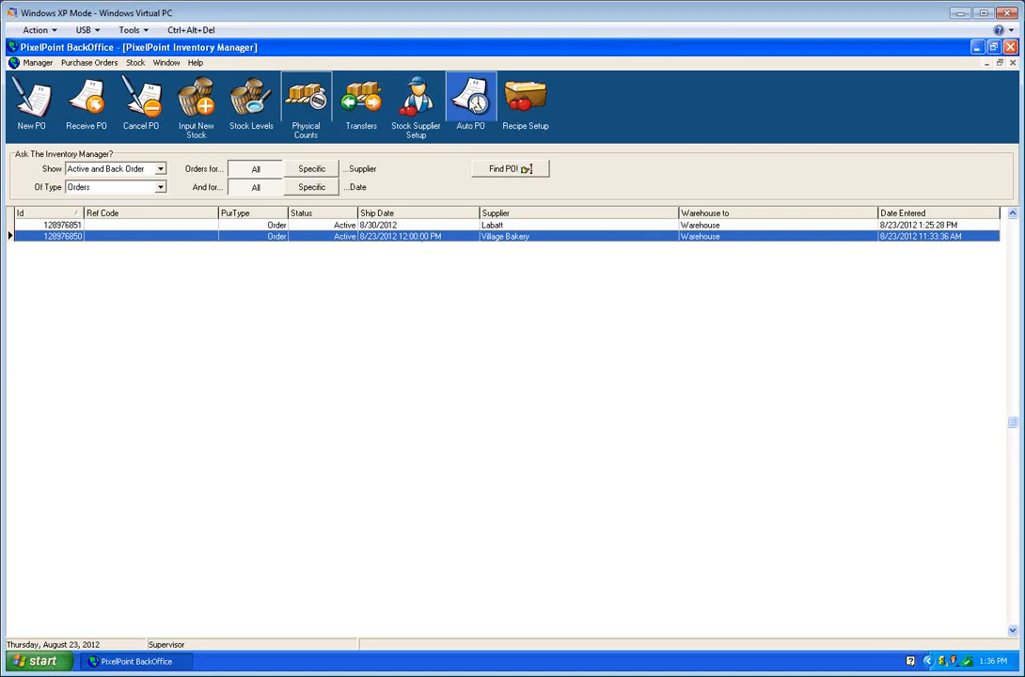
View the recipe setup for the Beverages report category, and close it without changes.
left_click(525, 101)
left_click_drag(548, 176, 464, 142)
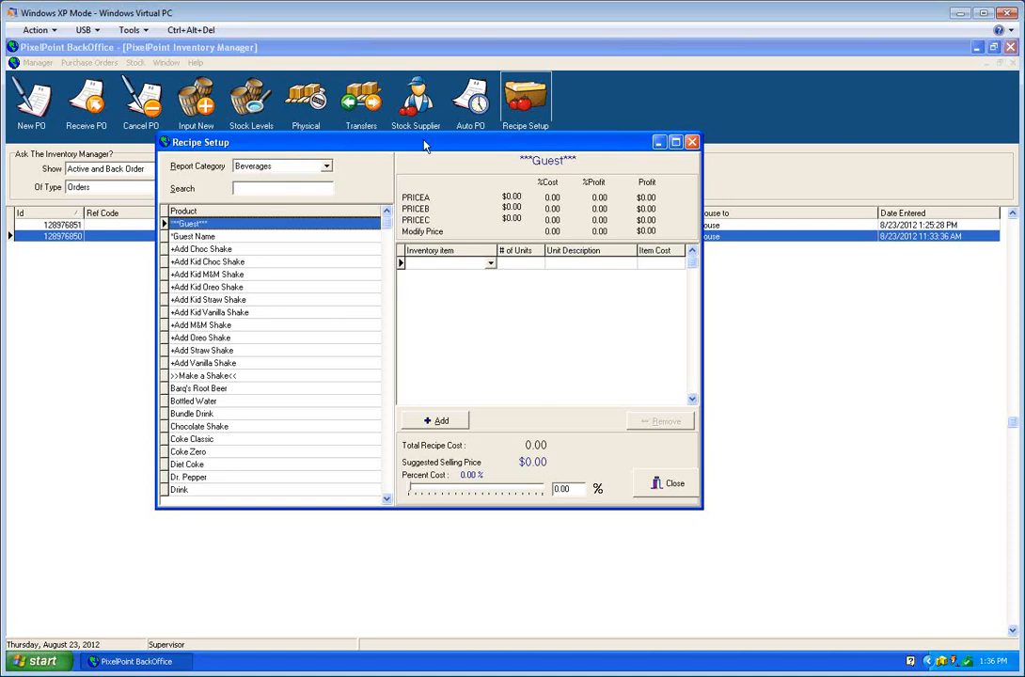
left_click(669, 484)
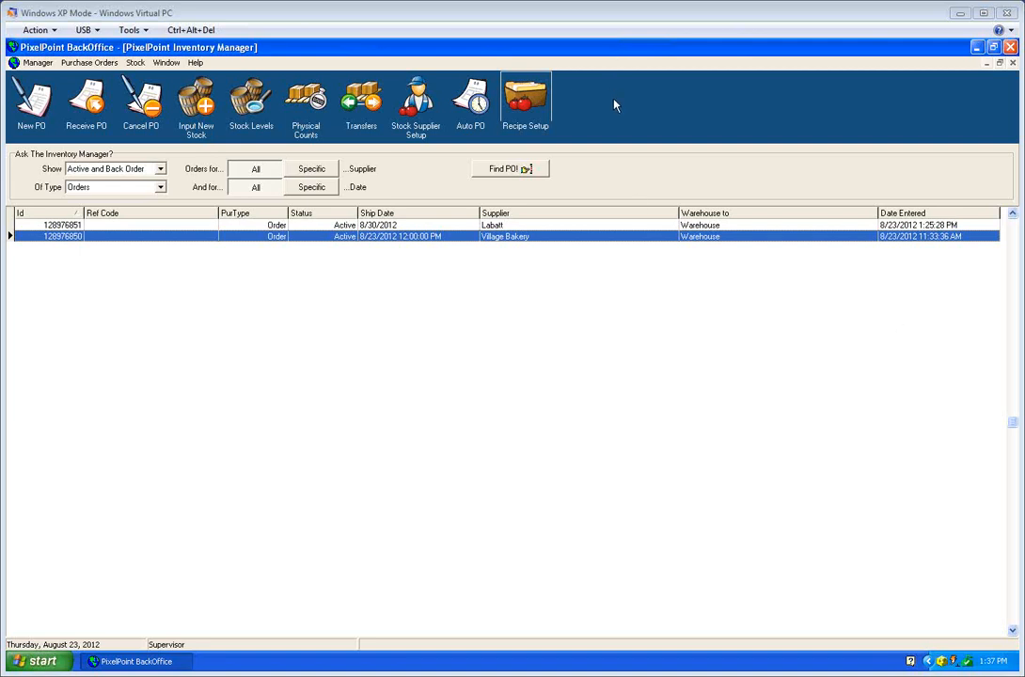
Leave the Inventory Manager and bring up the list of inventory reports in the report viewer.
left_click(1014, 63)
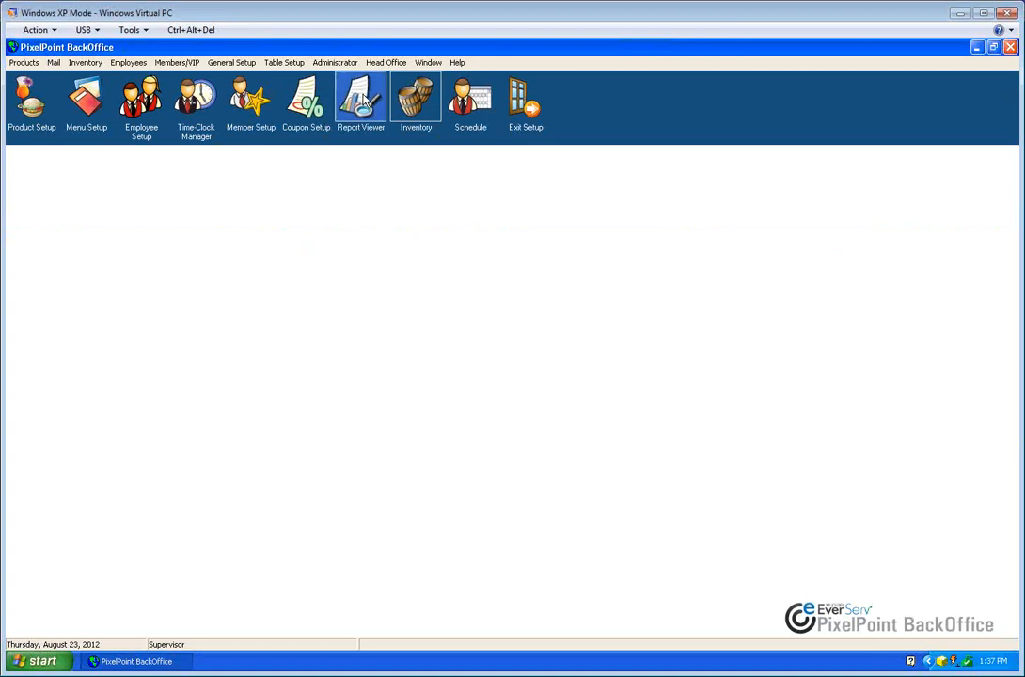
left_click(363, 98)
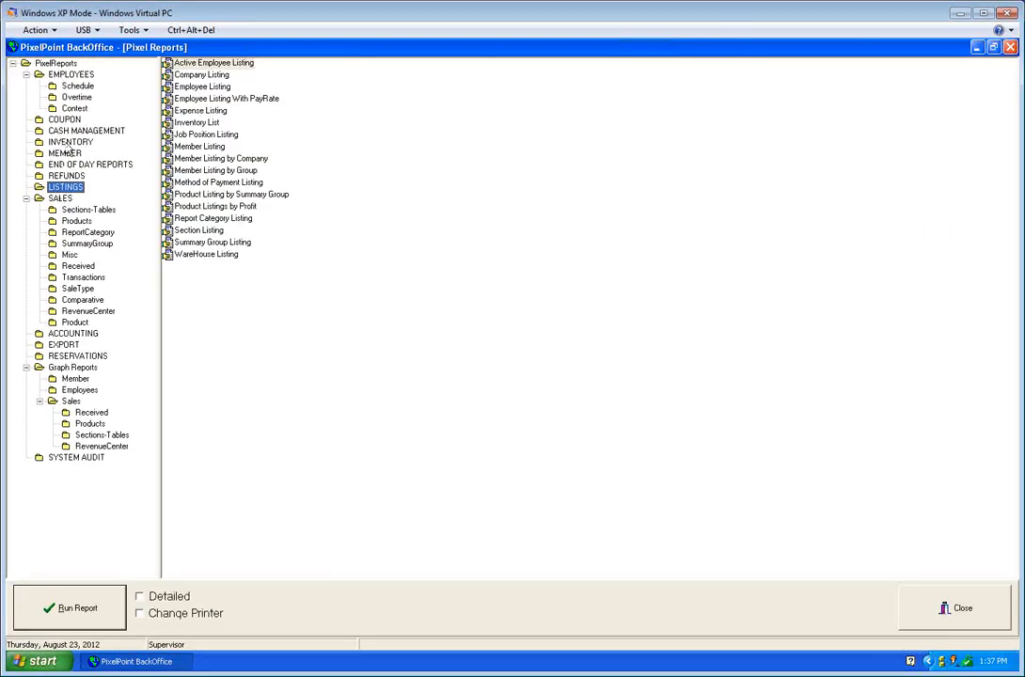
left_click(58, 142)
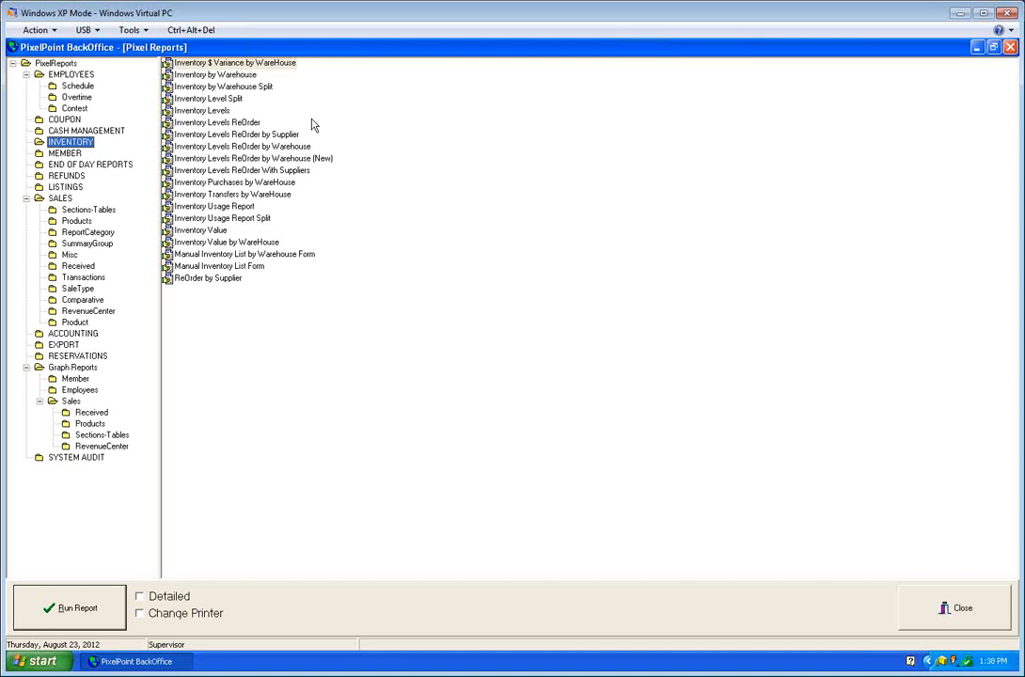
double_click(273, 63)
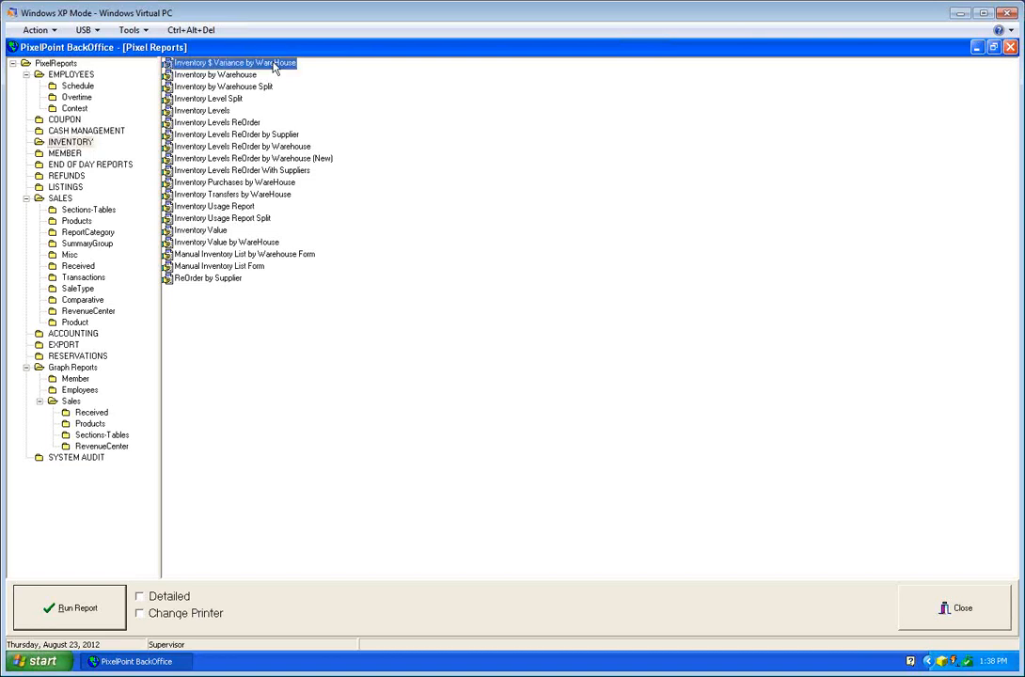
left_click(228, 387)
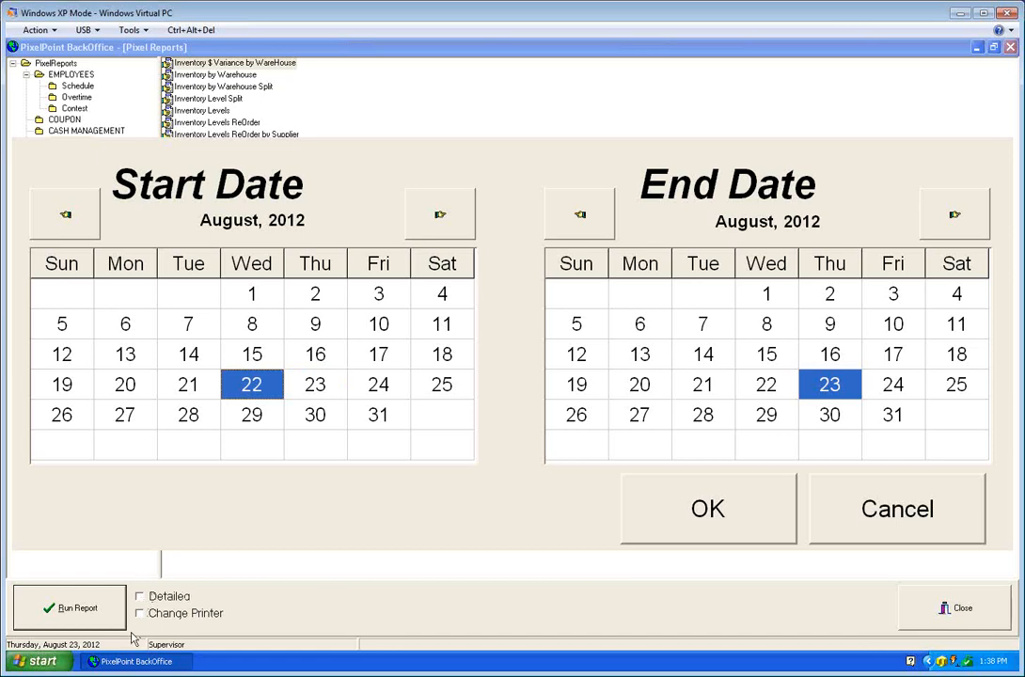
left_click(913, 511)
Try twice to run the detailed Inventory $ Variance by WareHouse report for August 22 to 23, 2012.
left_click(141, 597)
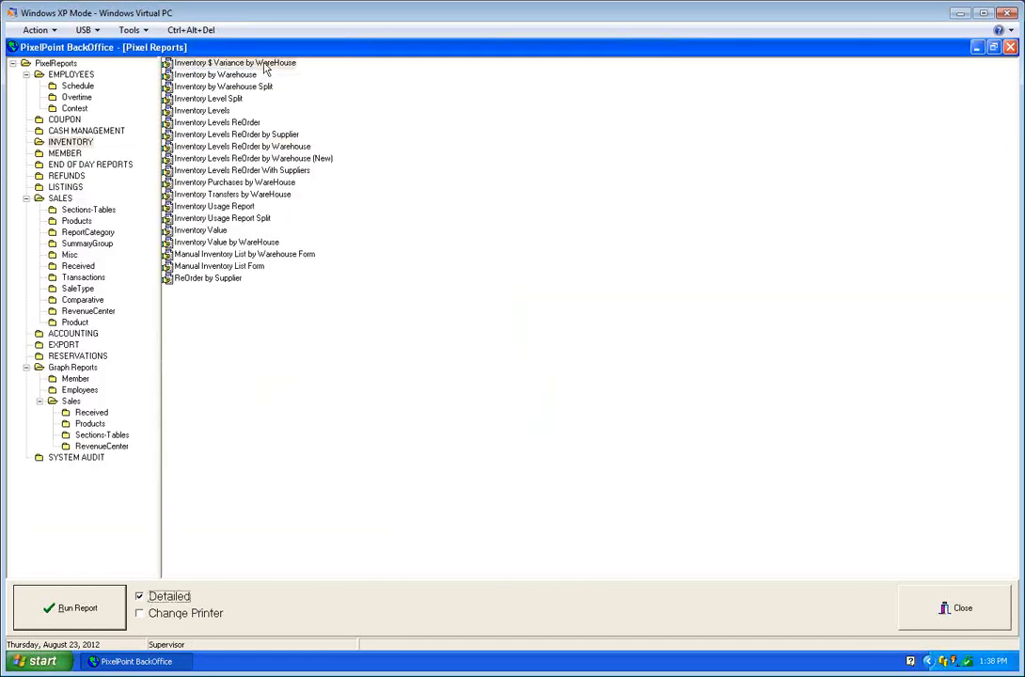
double_click(264, 63)
left_click(246, 385)
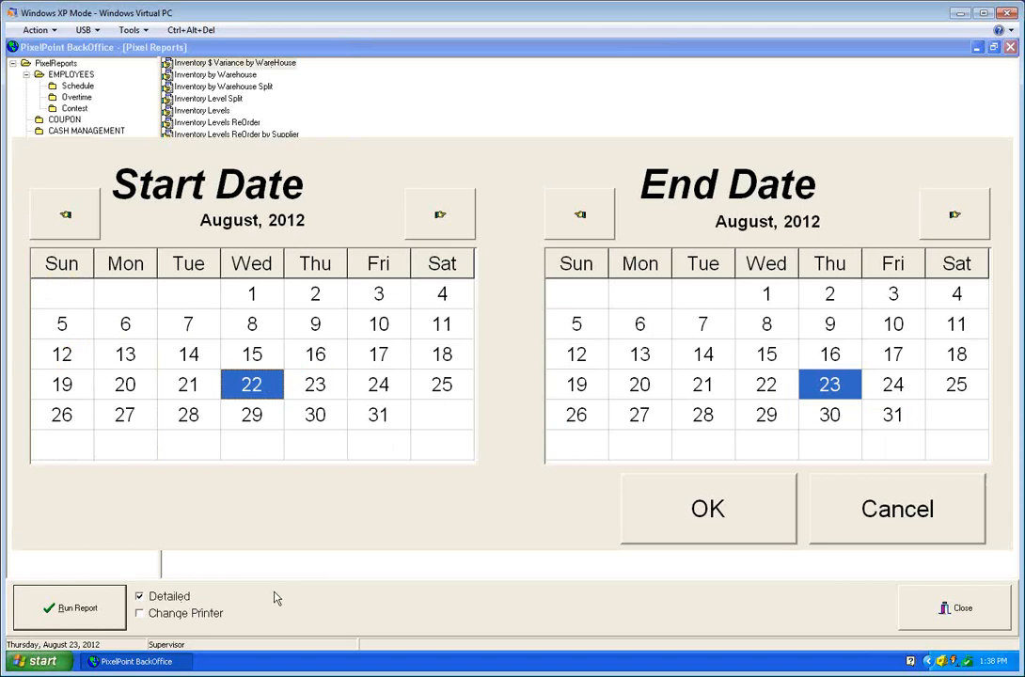
left_click(745, 529)
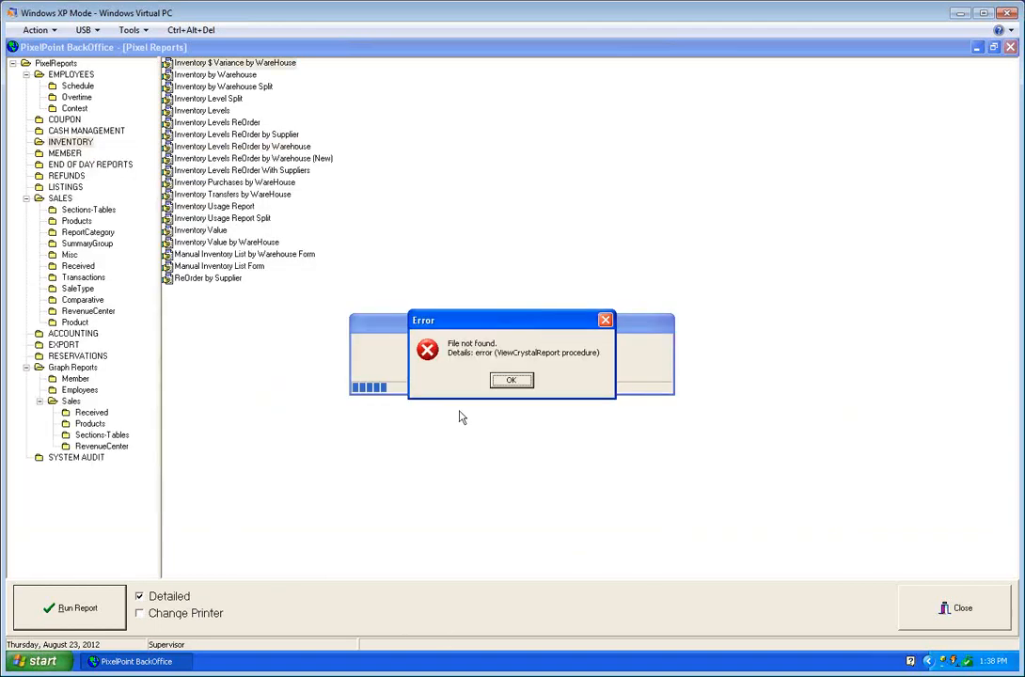
left_click(511, 382)
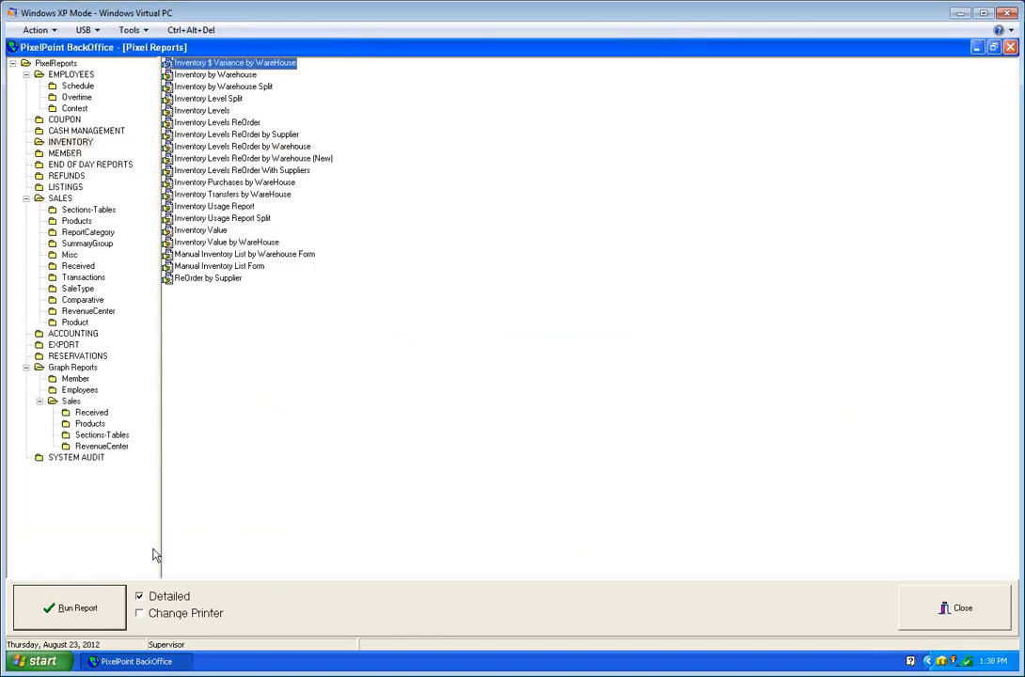
left_click(79, 607)
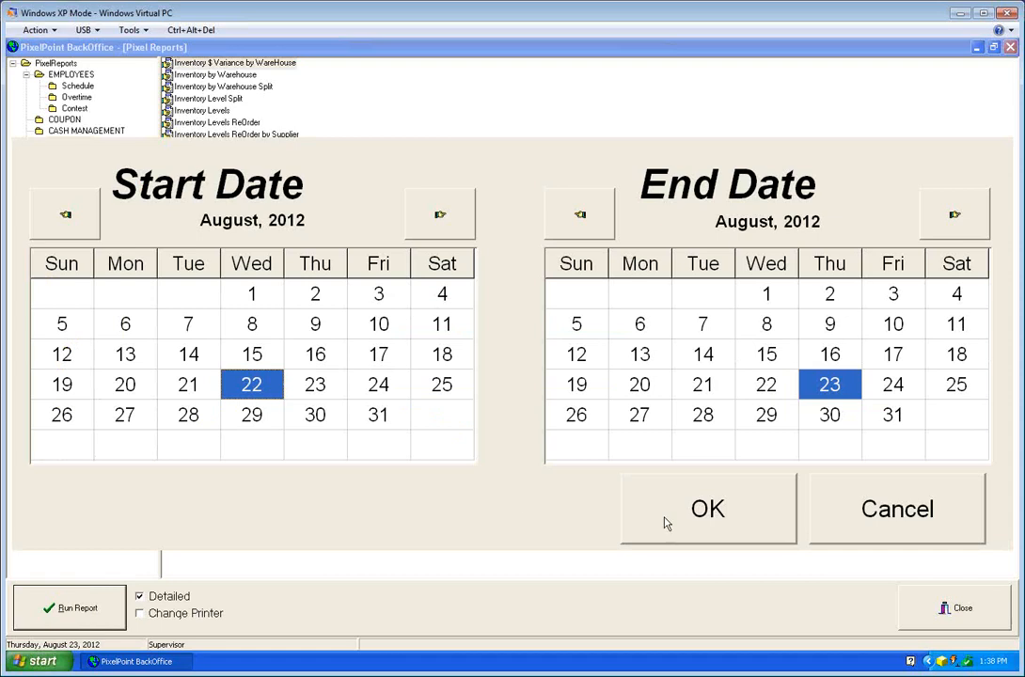
left_click(657, 519)
left_click(510, 382)
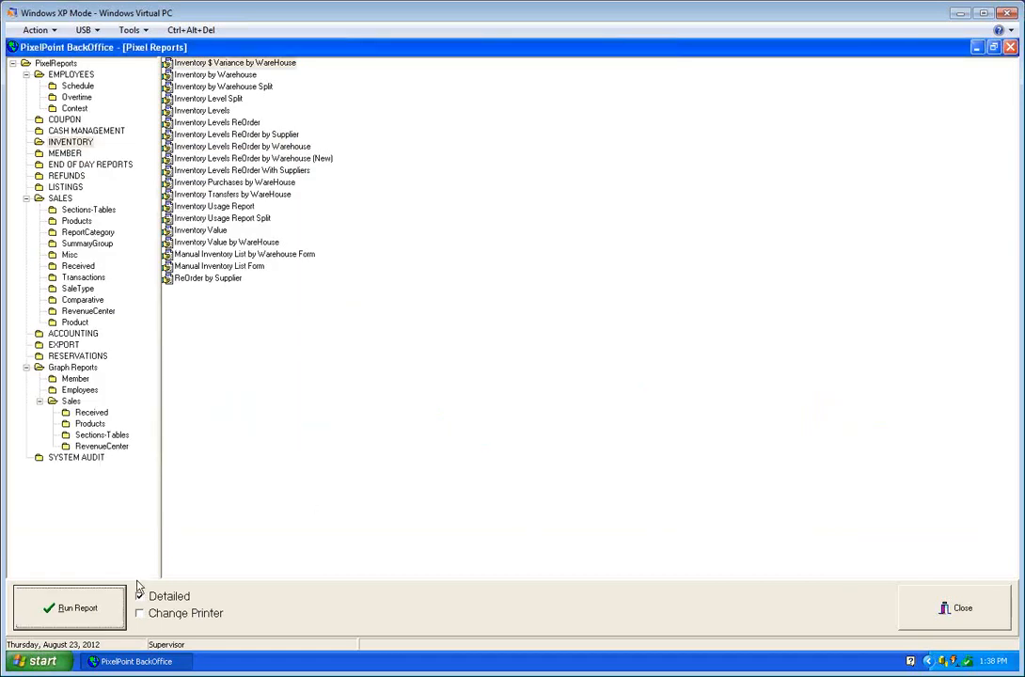
Try to run the detailed Inventory $ Variance by WareHouse report from April 17 to August 23, 2012.
left_click(94, 613)
left_click(82, 217)
left_click(82, 216)
left_click(82, 216)
left_click(82, 216)
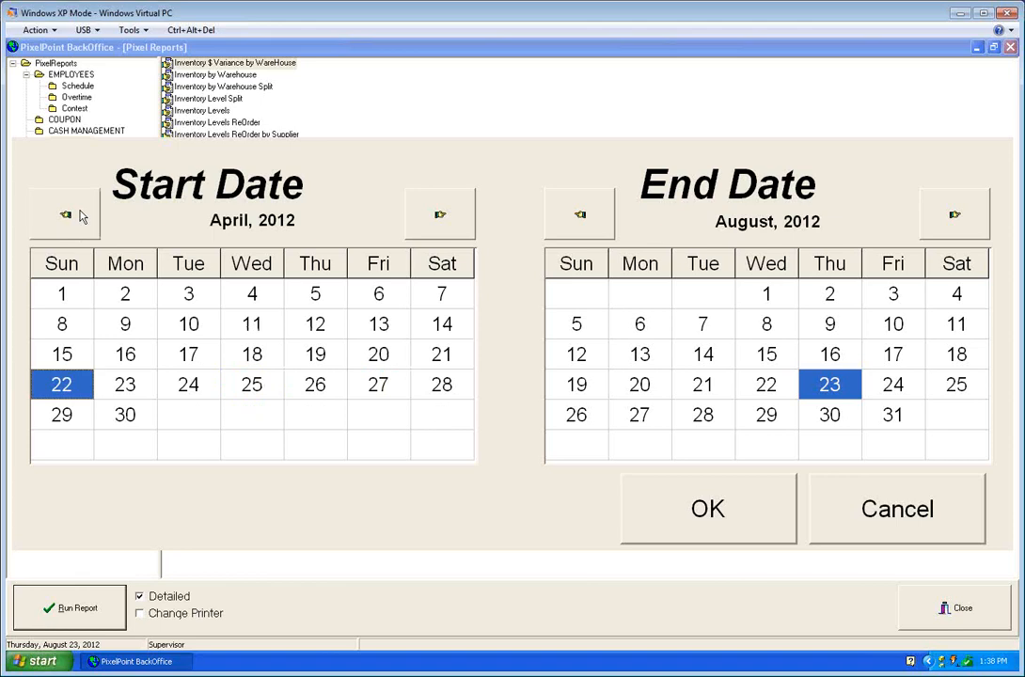
left_click(189, 354)
left_click(707, 535)
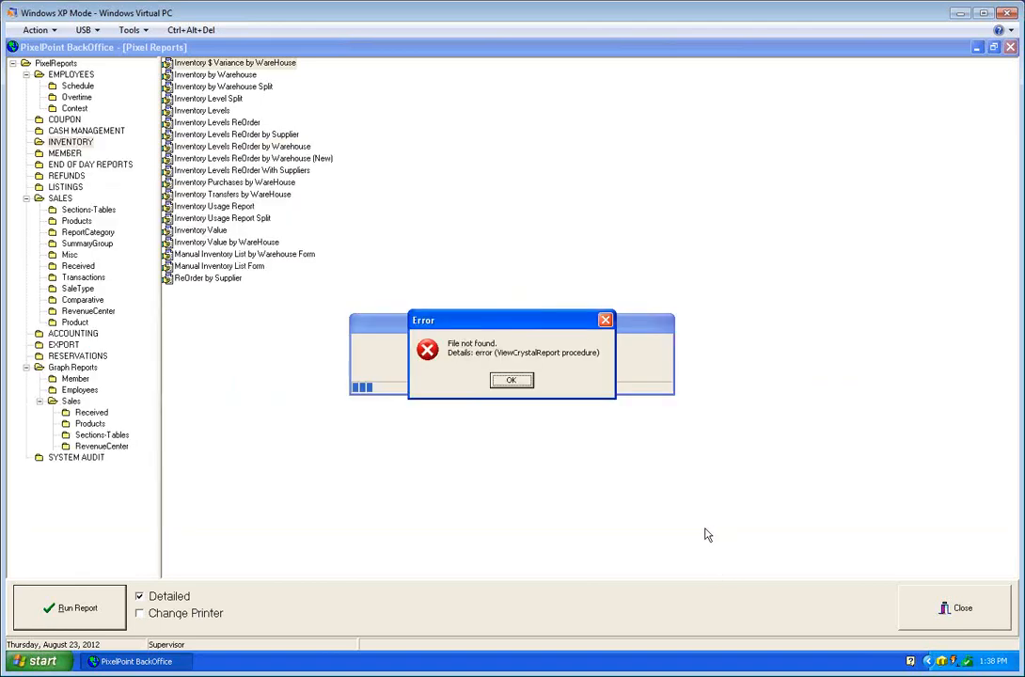
left_click(510, 380)
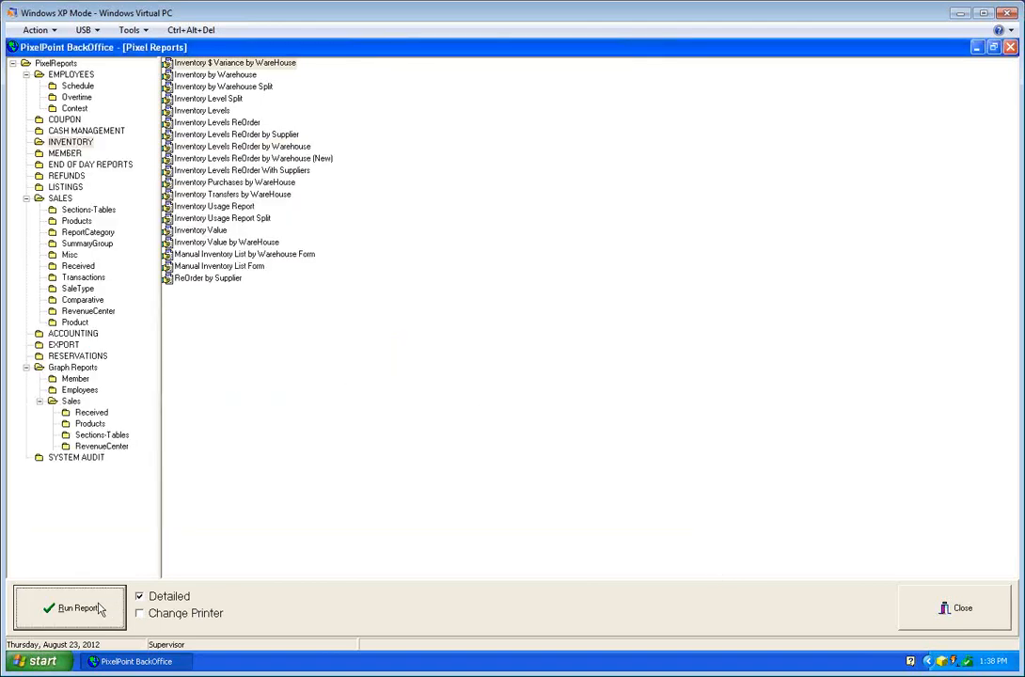
Retry the detailed Inventory $ Variance by WareHouse report with a start date several months back.
left_click(99, 610)
left_click(67, 219)
left_click(67, 218)
left_click(68, 218)
left_click(68, 219)
left_click(66, 357)
left_click(707, 532)
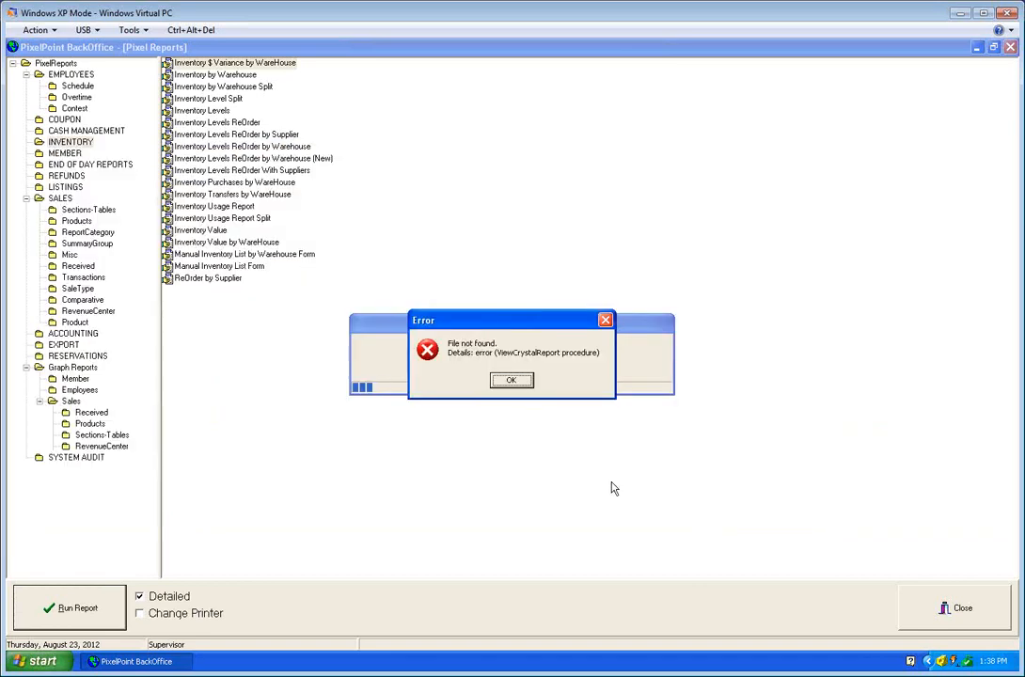
left_click(517, 382)
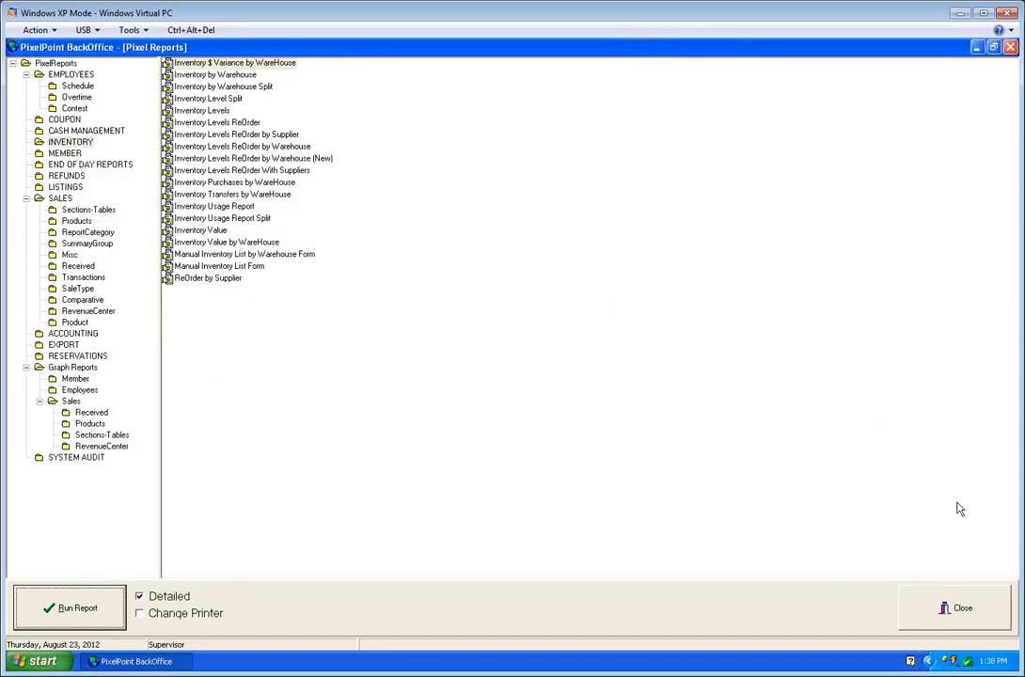
Close the report viewer and minimize PixelPoint BackOffice to reach the desktop.
left_click(955, 607)
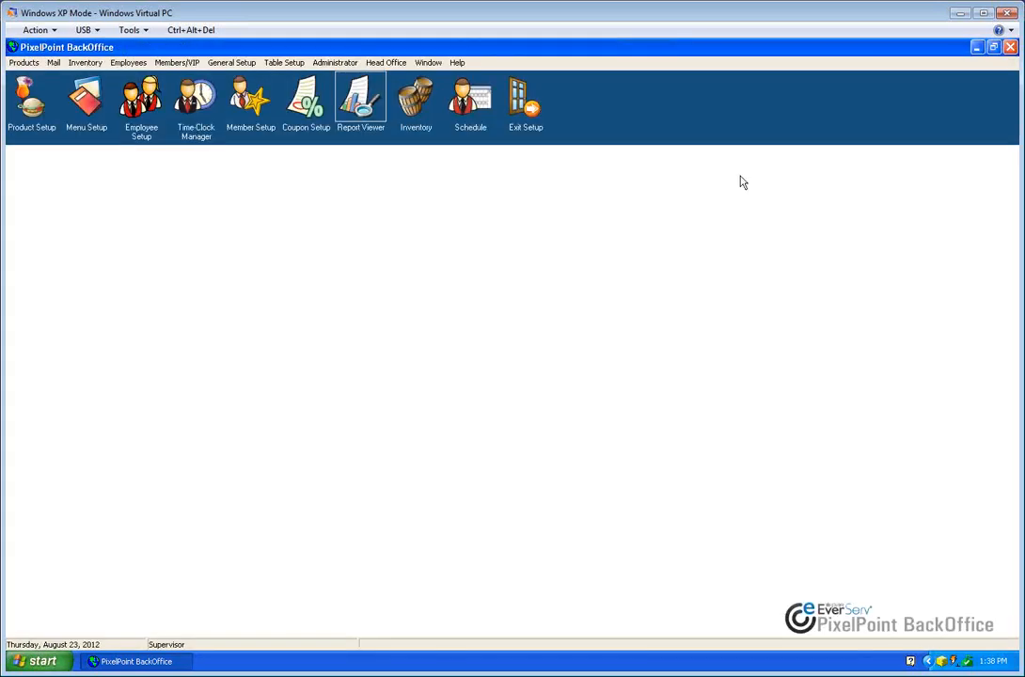
left_click(977, 47)
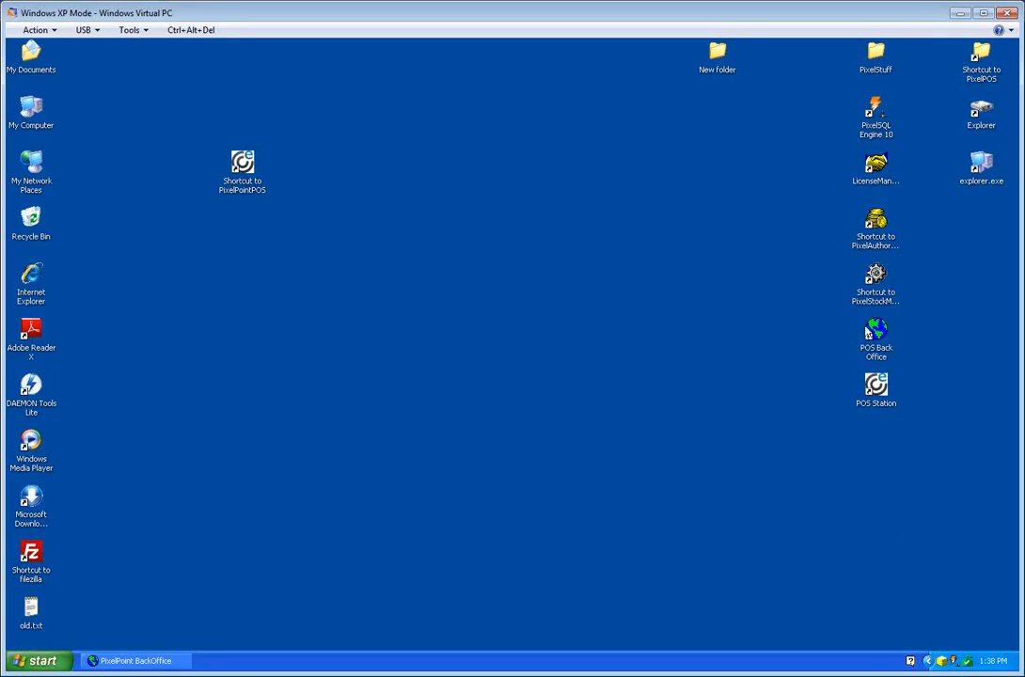
Minimize BackOffice, start the POS Station point-of-sale and log in manually with the employee code.
double_click(877, 334)
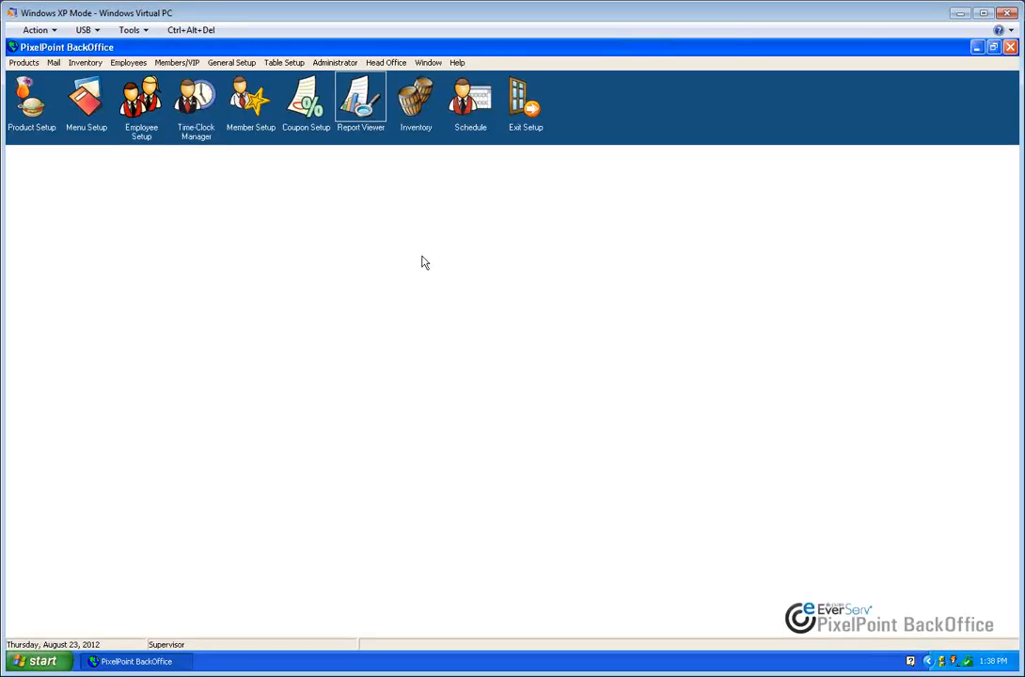
left_click(978, 47)
double_click(877, 385)
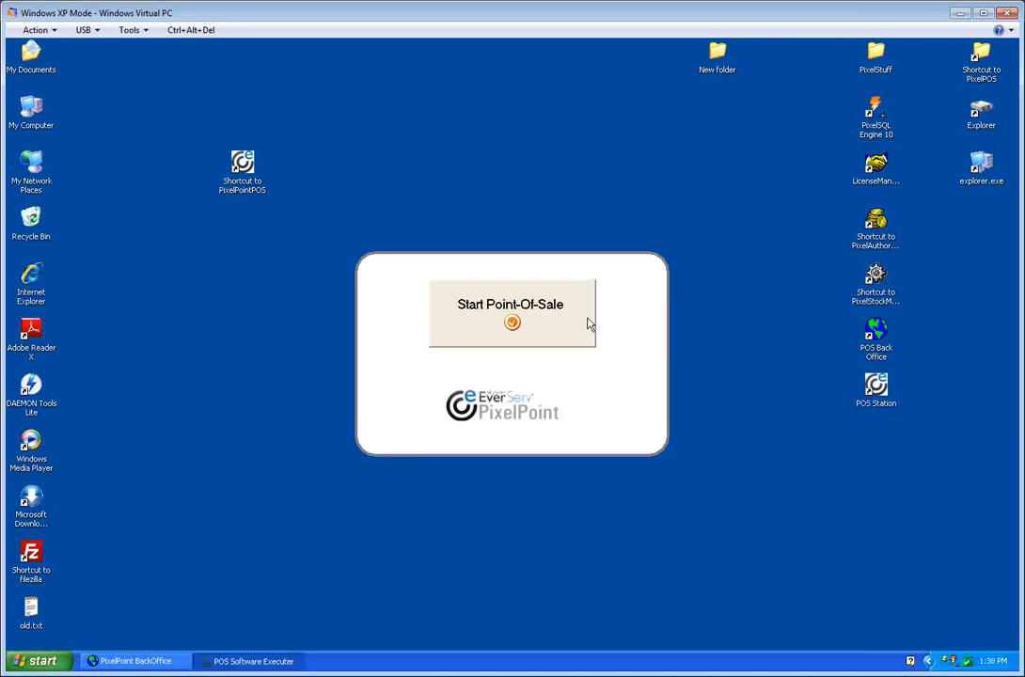
left_click(583, 319)
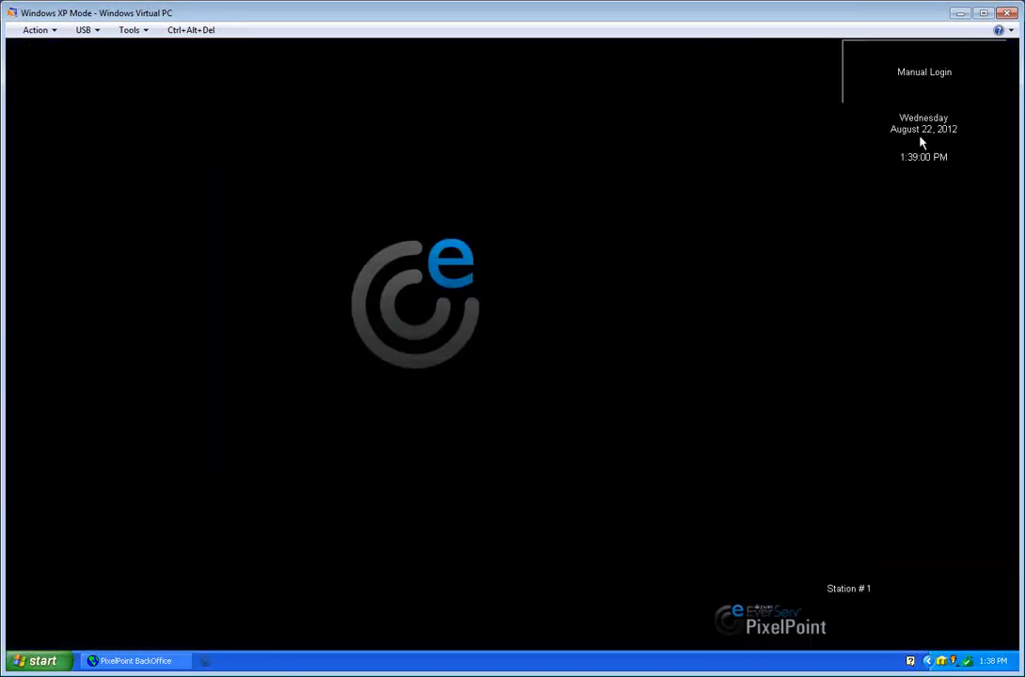
left_click(921, 89)
left_click(414, 419)
left_click(419, 476)
left_click(419, 475)
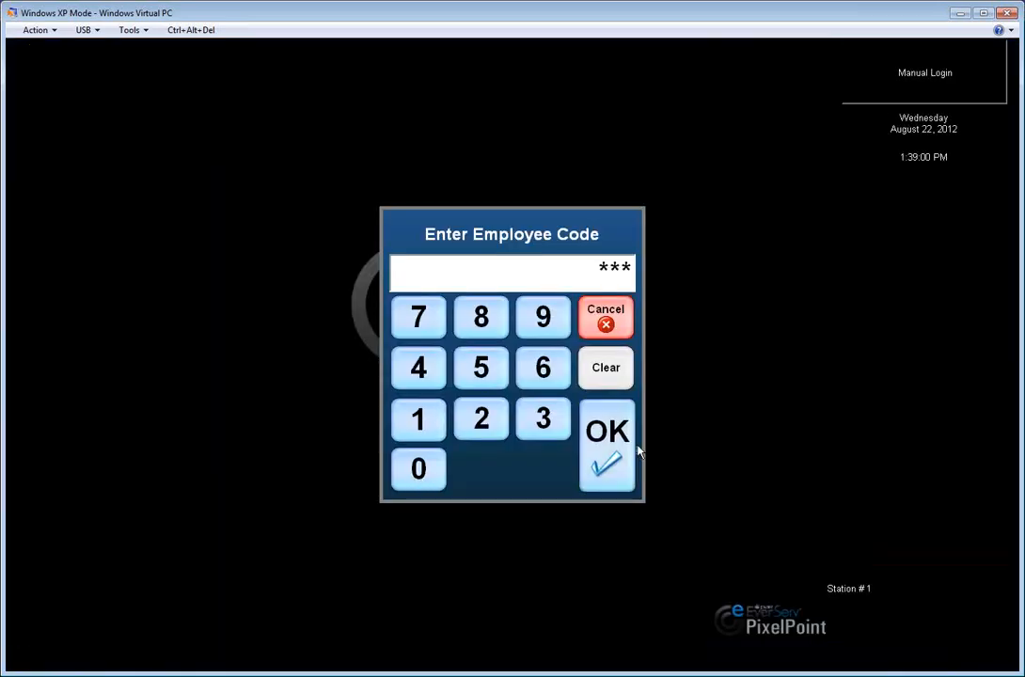
left_click(607, 444)
Look through the Manager Functions and Table Functions available in the point-of-sale, closing each without choosing a function.
left_click(932, 637)
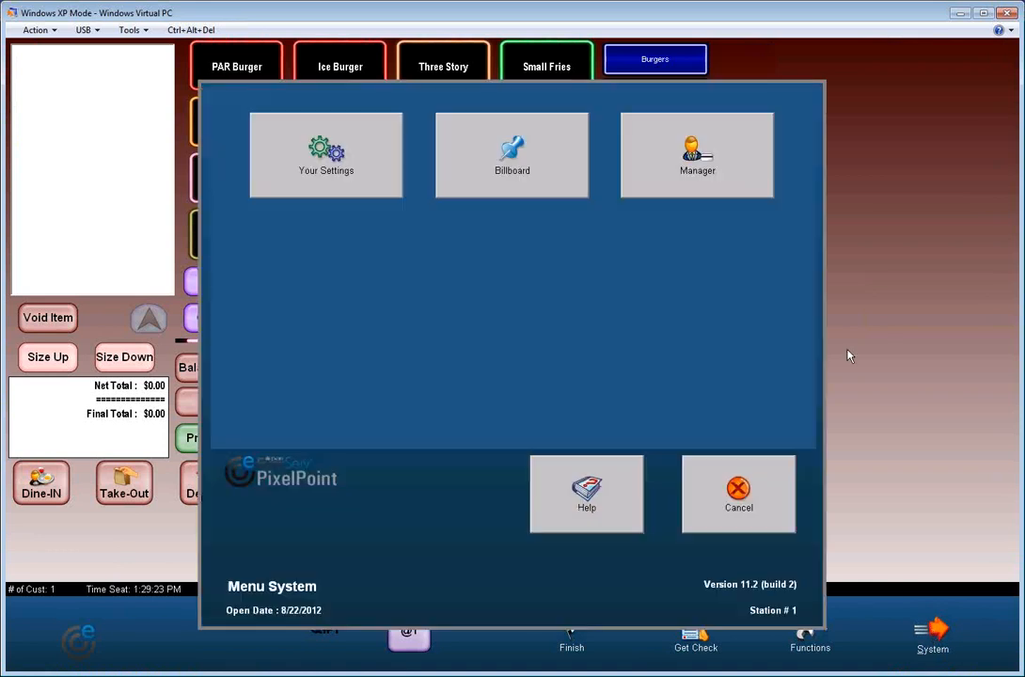
left_click(701, 160)
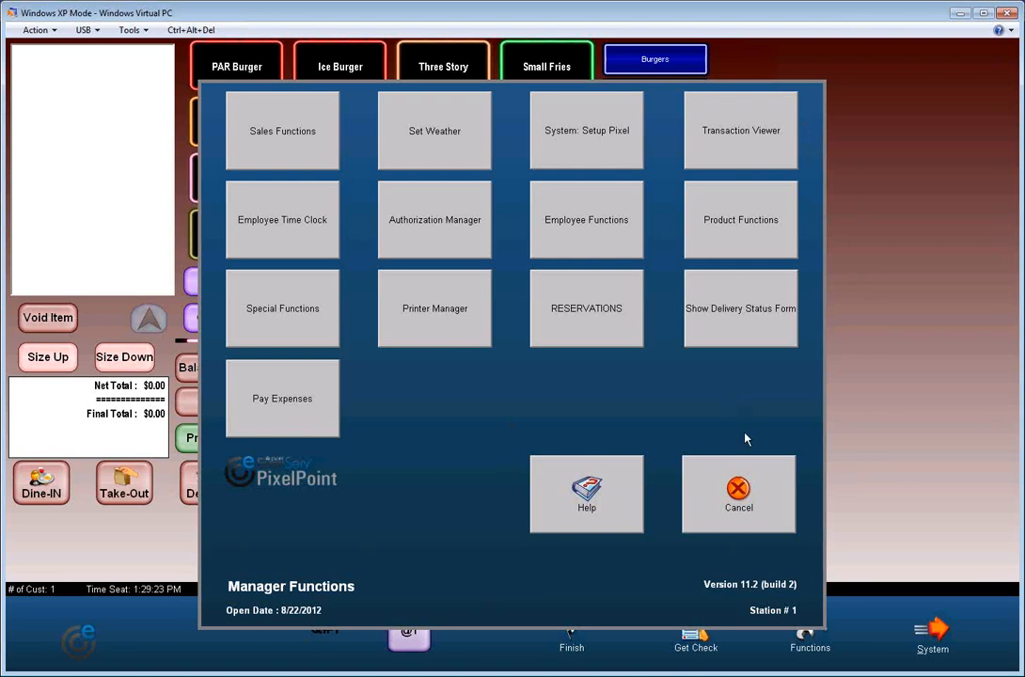
left_click(748, 497)
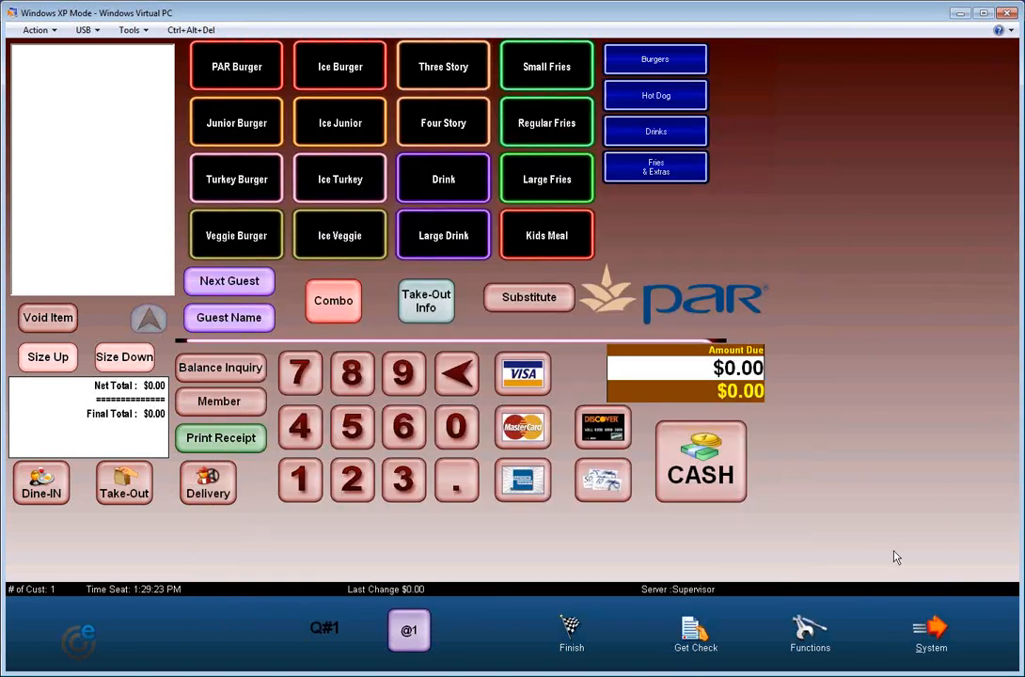
left_click(810, 640)
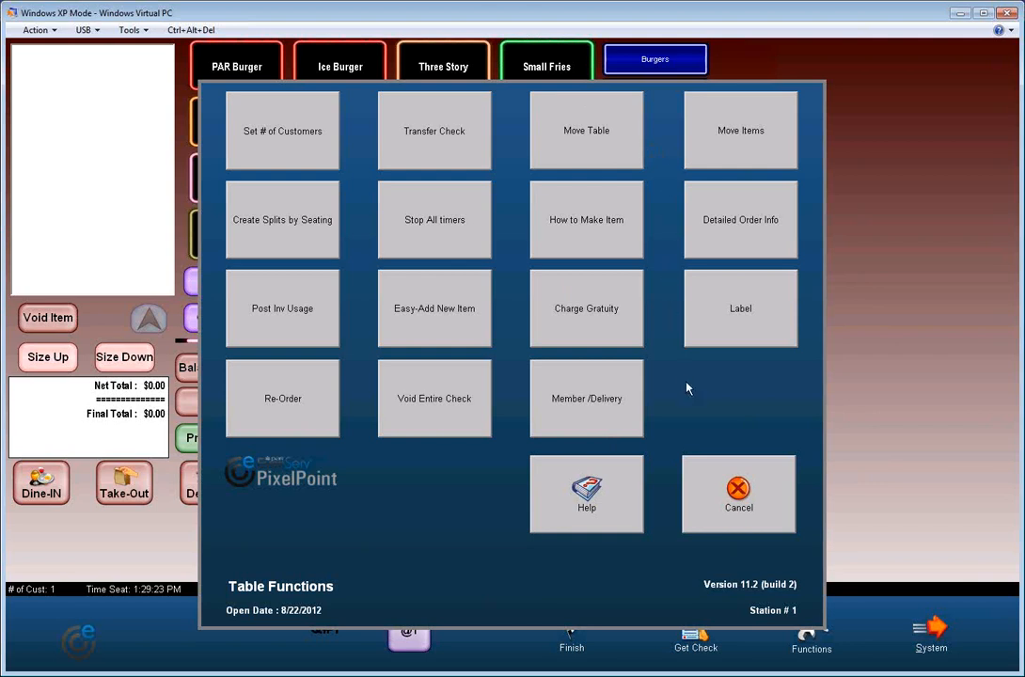
left_click(727, 465)
left_click(929, 636)
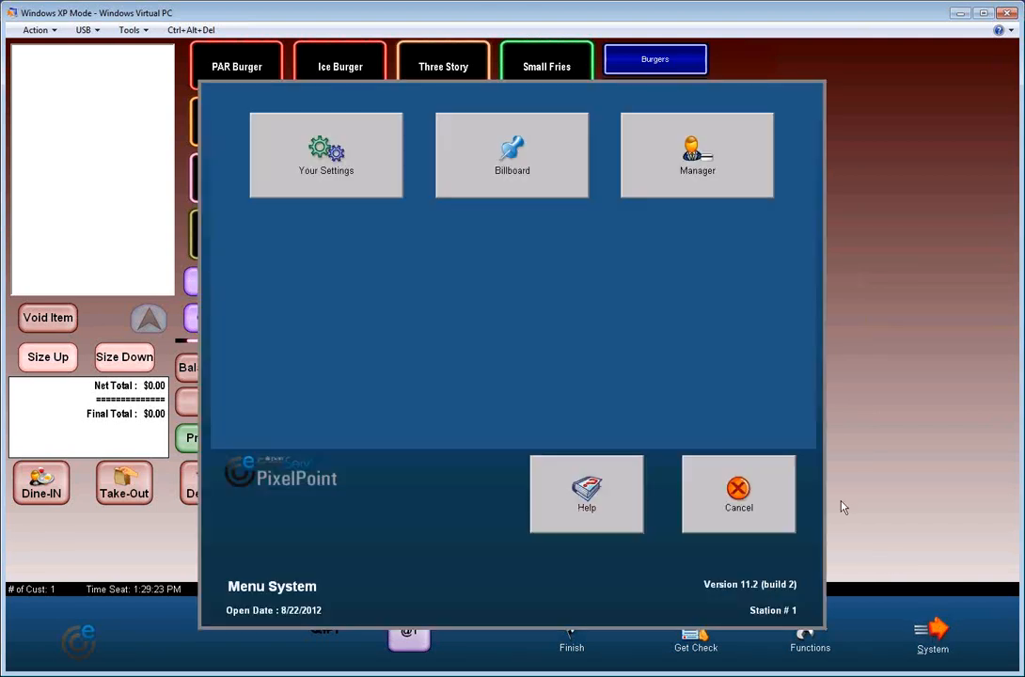
left_click(743, 498)
Exit the point-of-sale program through the manager's Special Functions and confirm the exit.
left_click(932, 635)
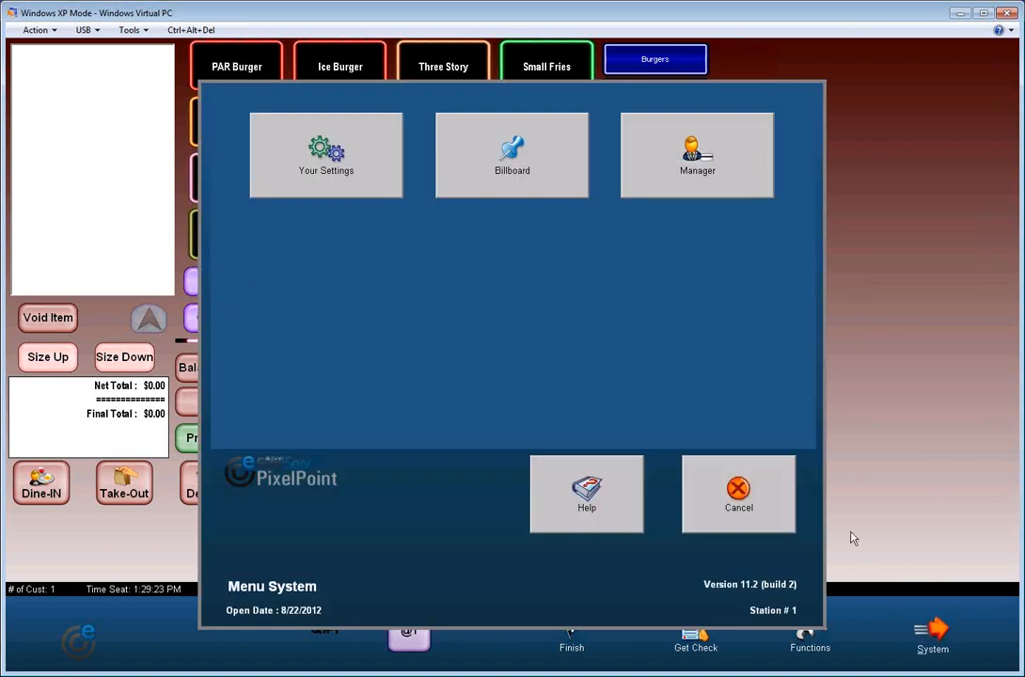
left_click(691, 152)
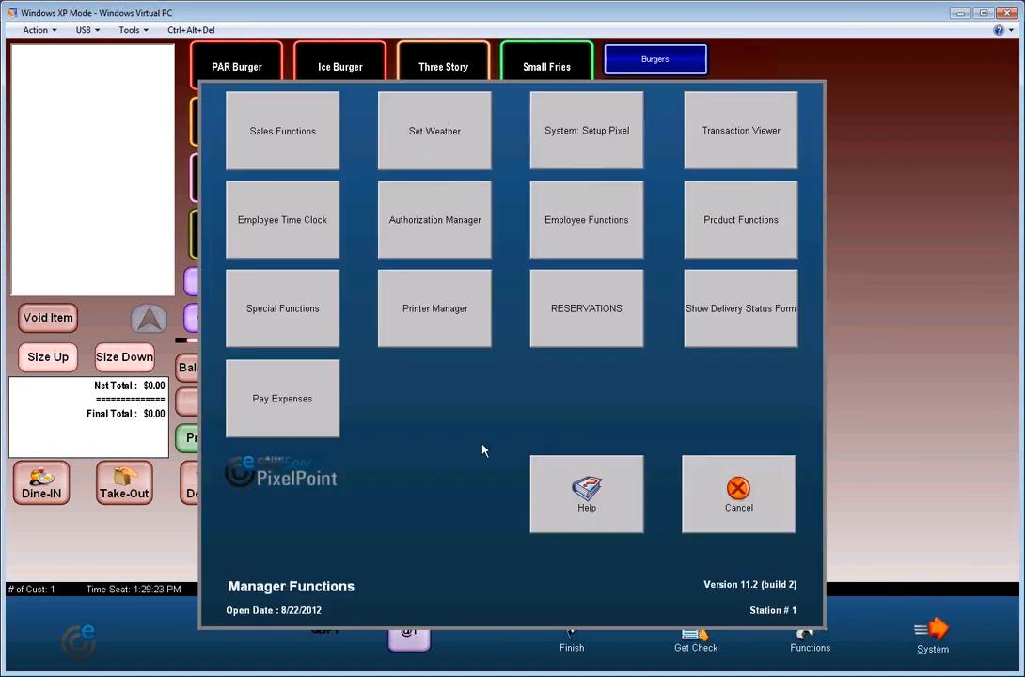
left_click(273, 320)
left_click(451, 118)
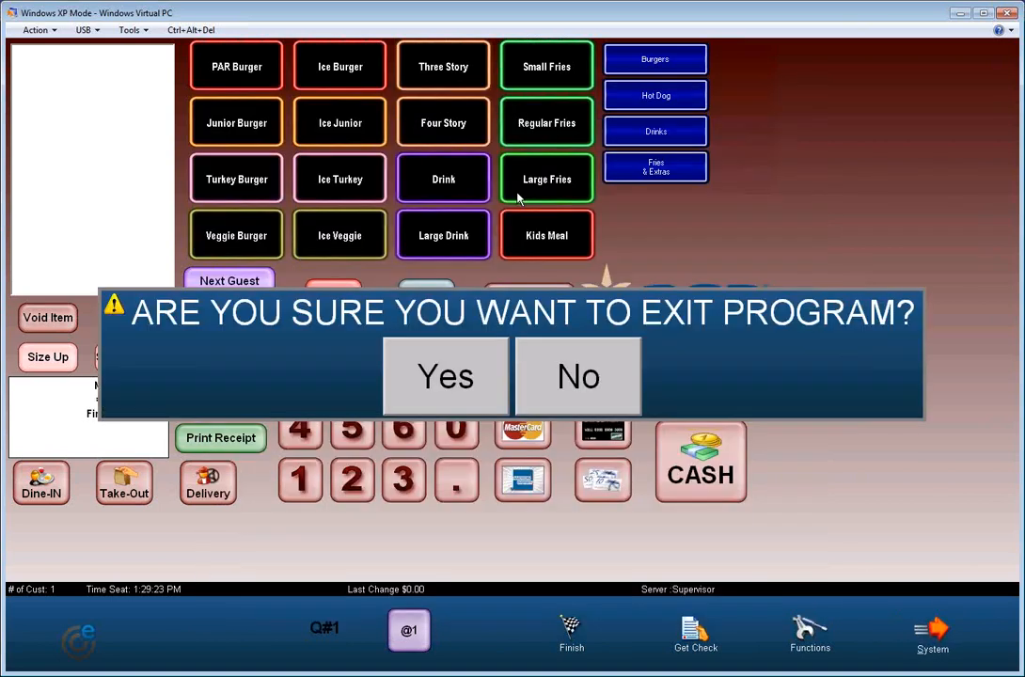
left_click(455, 379)
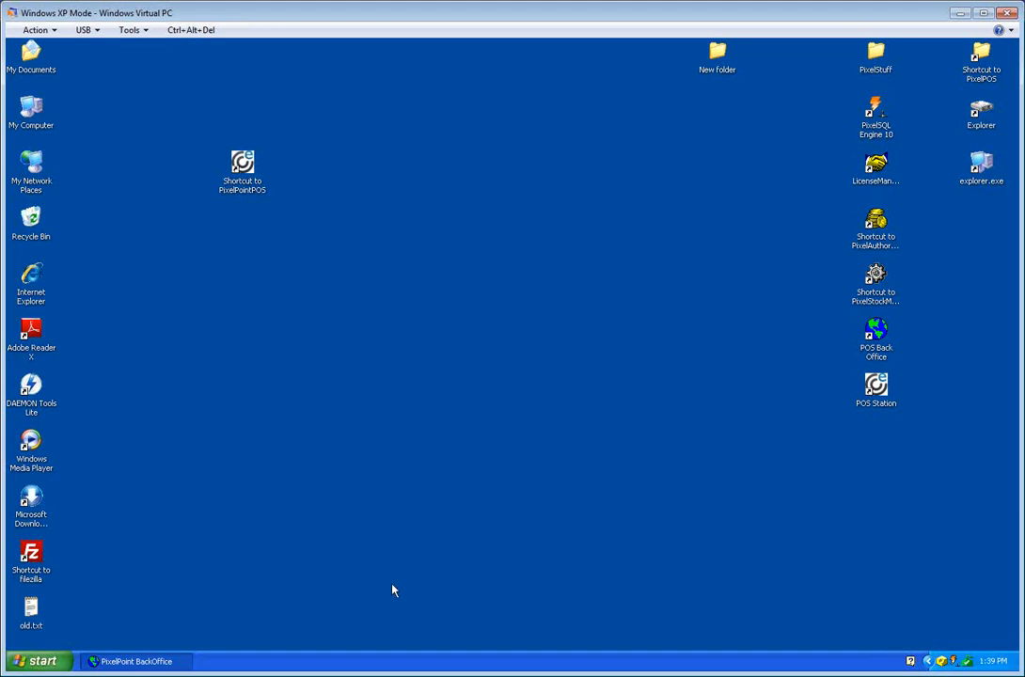
Switch to BackOffice and review the inventory's Physical Counts with system quantities shown, closing the counts when done.
left_click(132, 662)
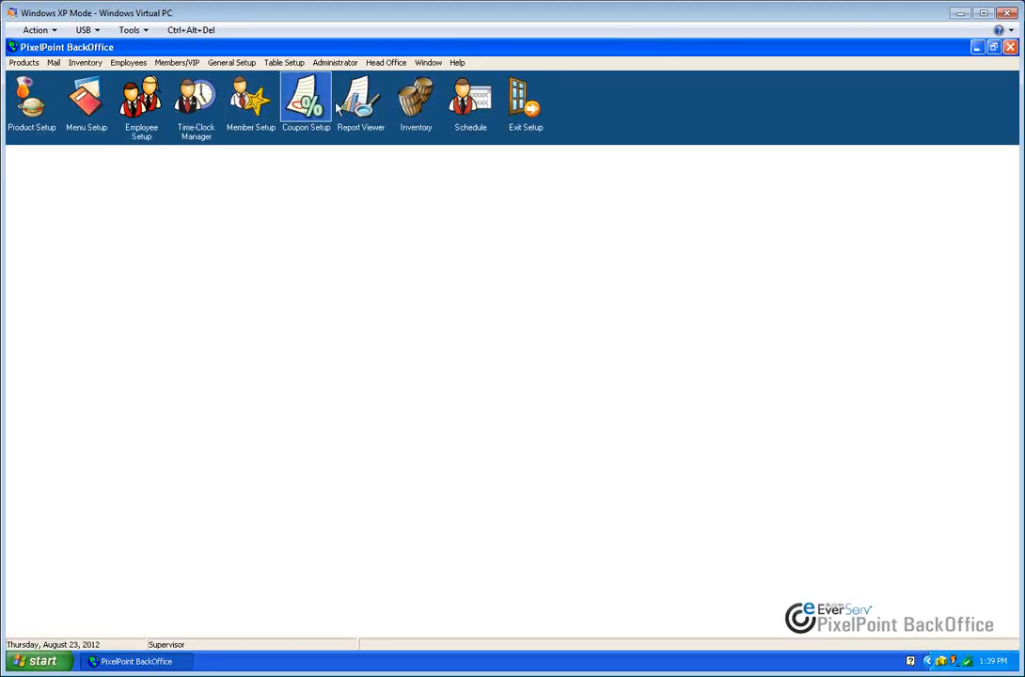
left_click(415, 98)
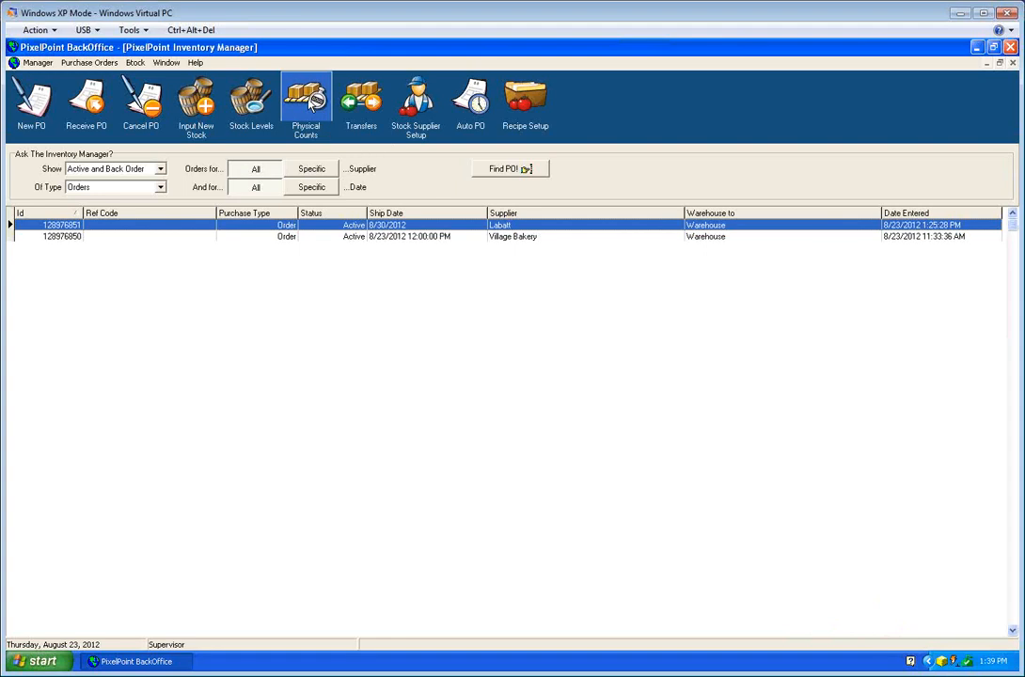
left_click(309, 100)
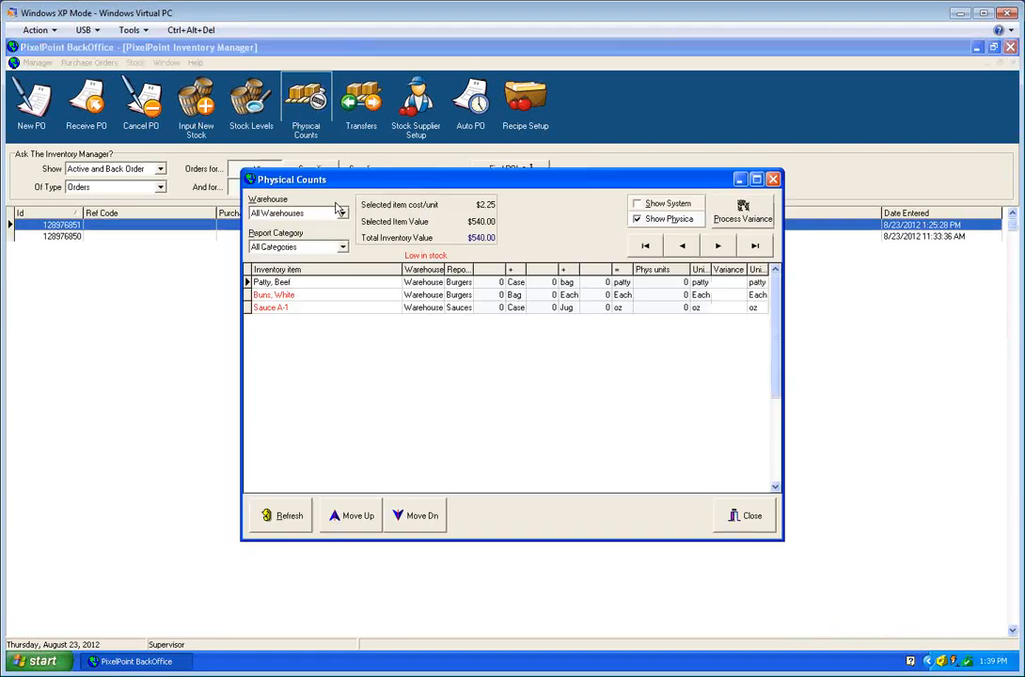
left_click(756, 179)
left_click_drag(531, 138, 660, 137)
left_click(873, 74)
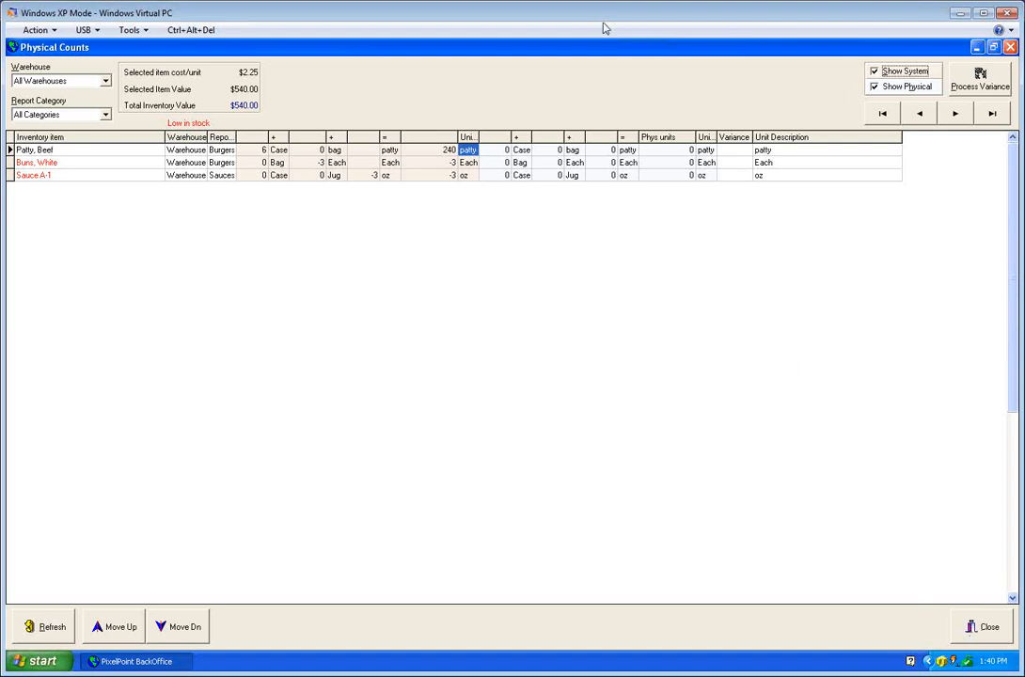
left_click(1011, 47)
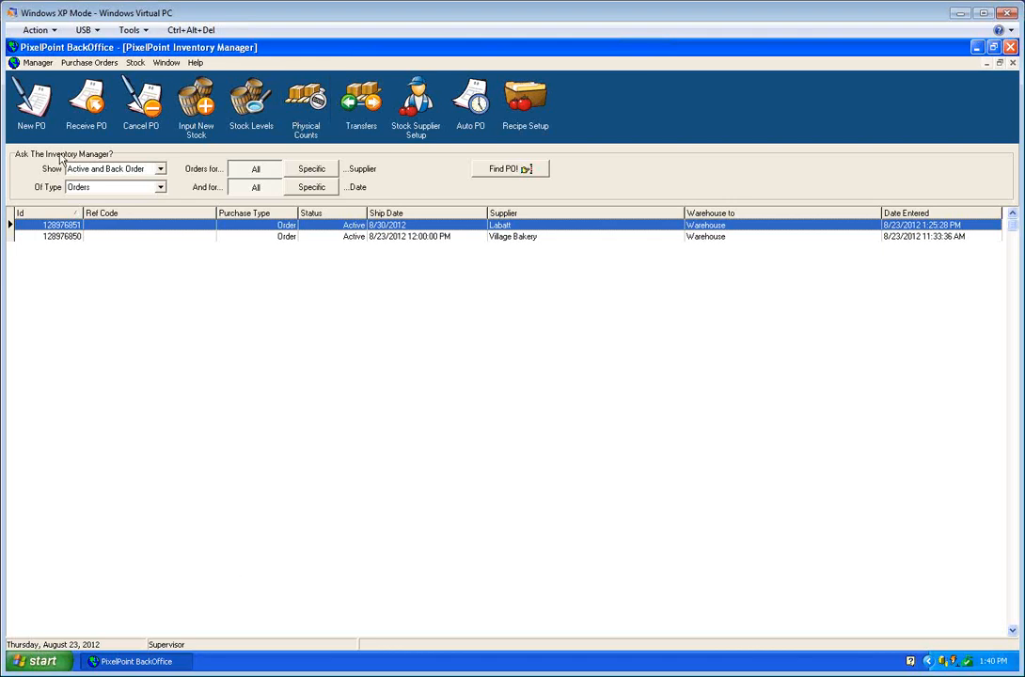
Minimize BackOffice, restart the POS Station point-of-sale and log in manually with the employee code.
left_click(978, 47)
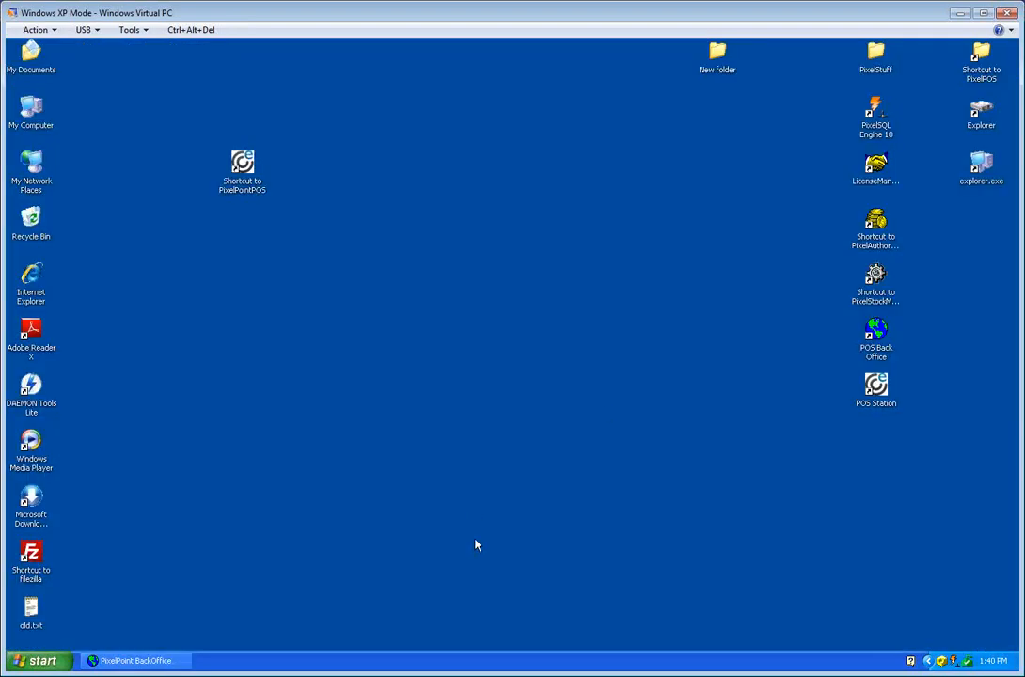
left_click(150, 662)
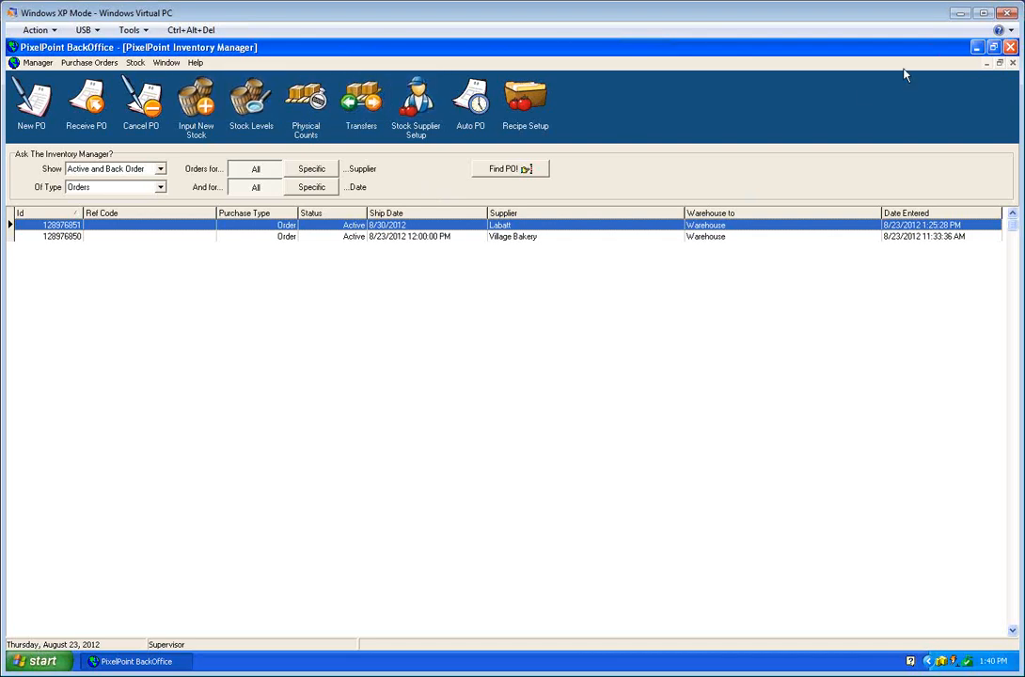
left_click(976, 47)
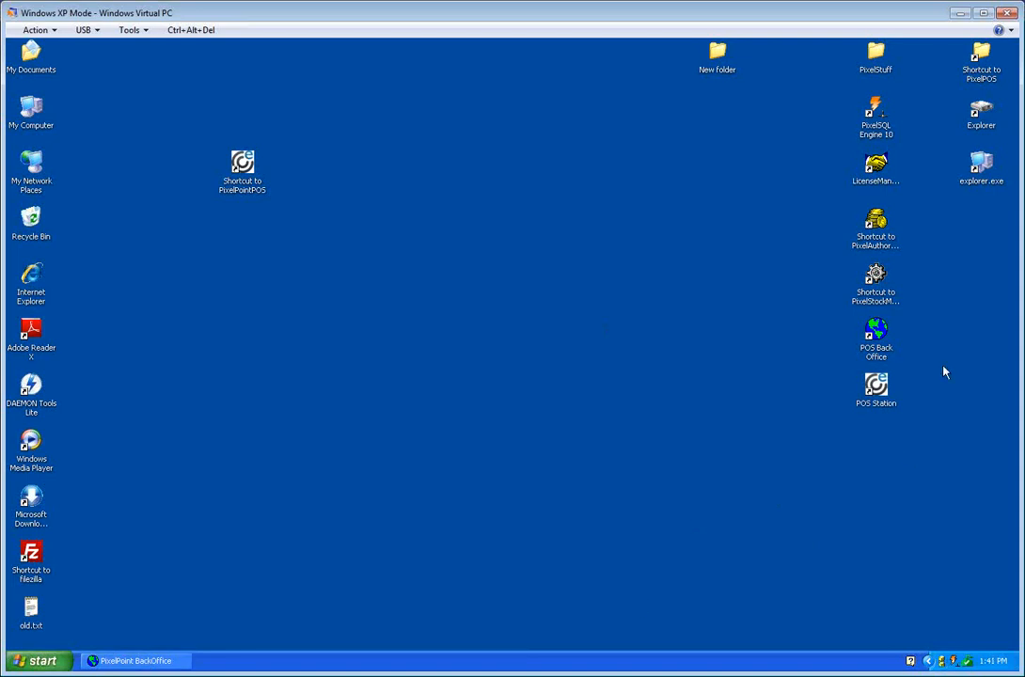
double_click(881, 386)
left_click(520, 315)
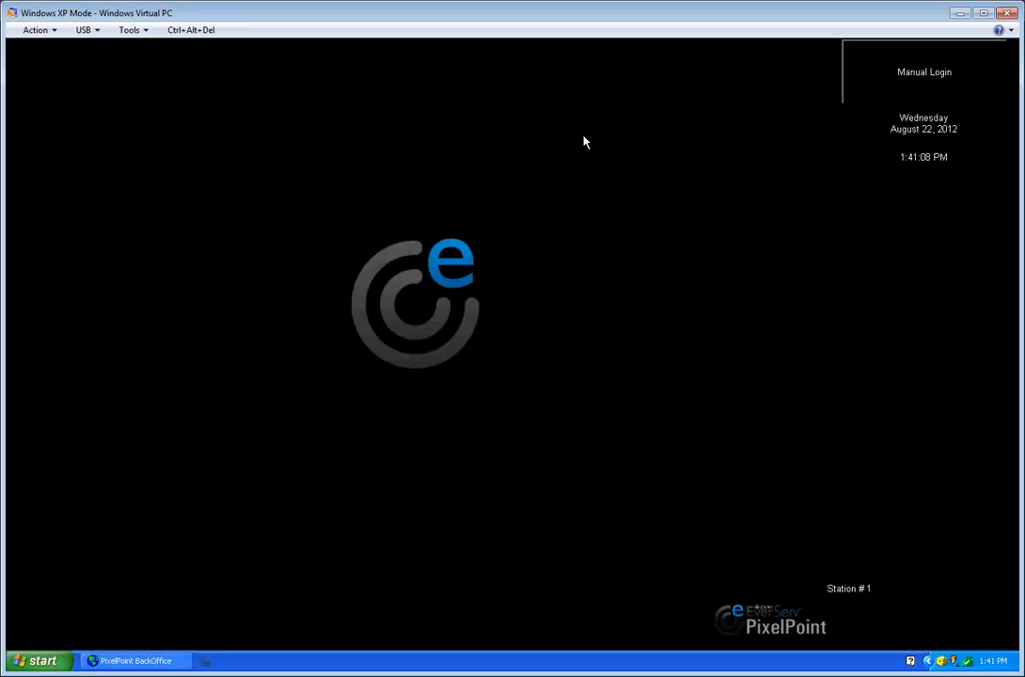
left_click(906, 71)
left_click(421, 431)
left_click(412, 479)
left_click(412, 479)
left_click(620, 444)
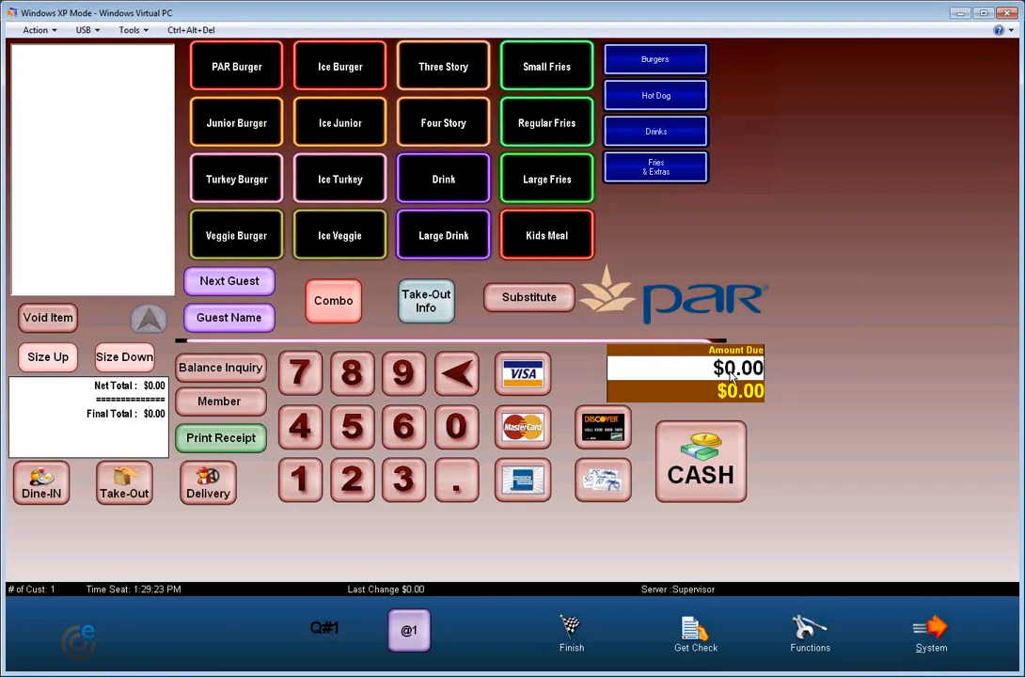
Finish the day's sales without the detailed Supervisor report, entering a cash amount of 0.
left_click(928, 638)
left_click(696, 188)
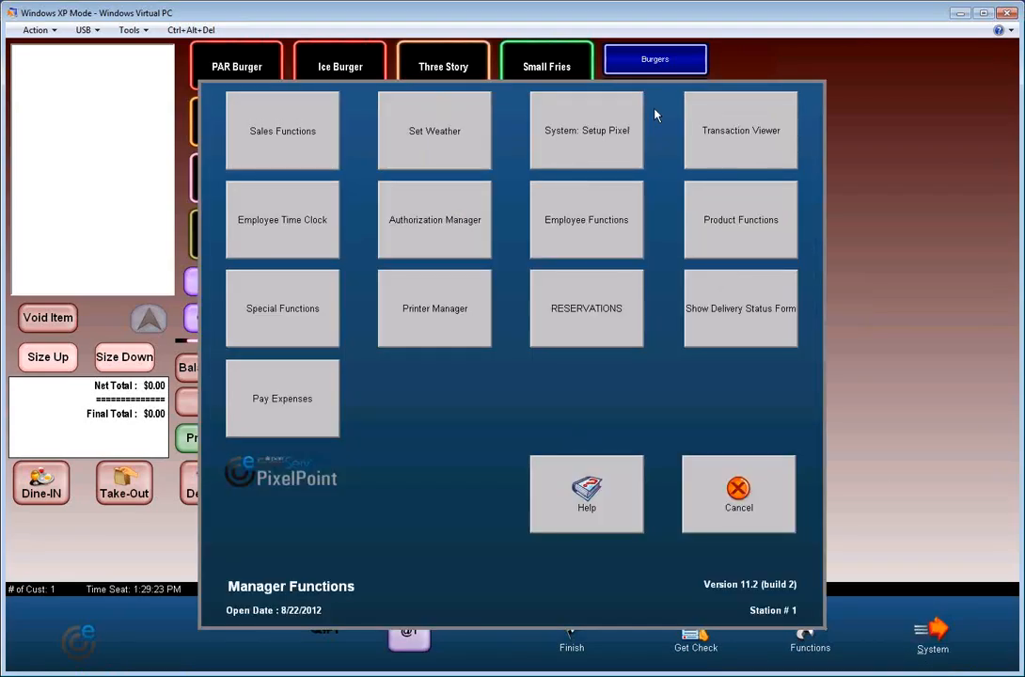
left_click(320, 122)
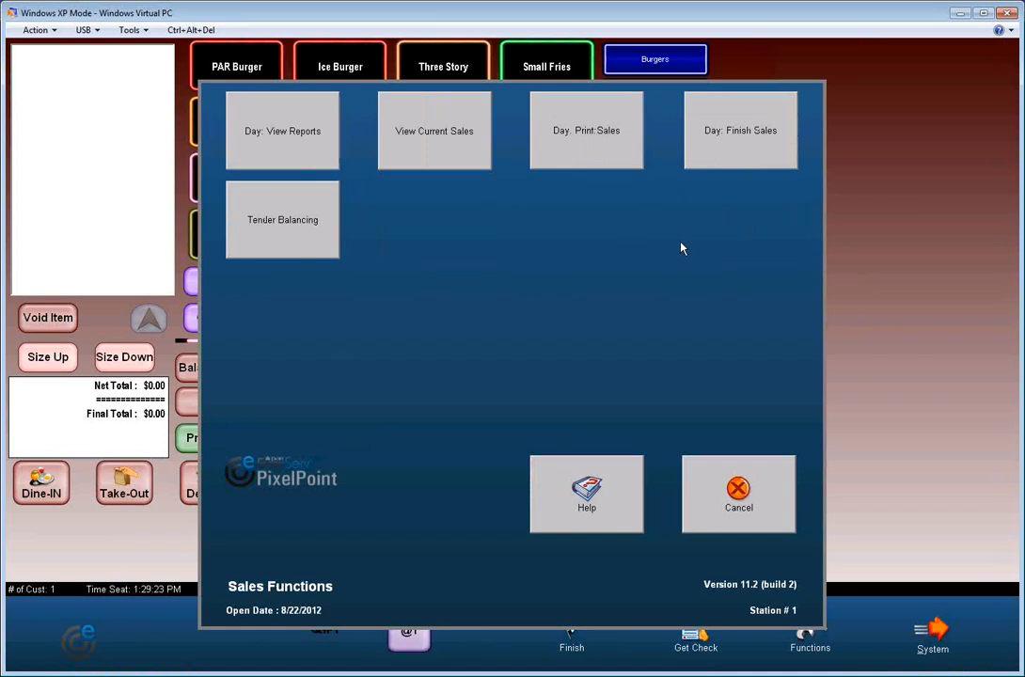
left_click(753, 152)
left_click(453, 359)
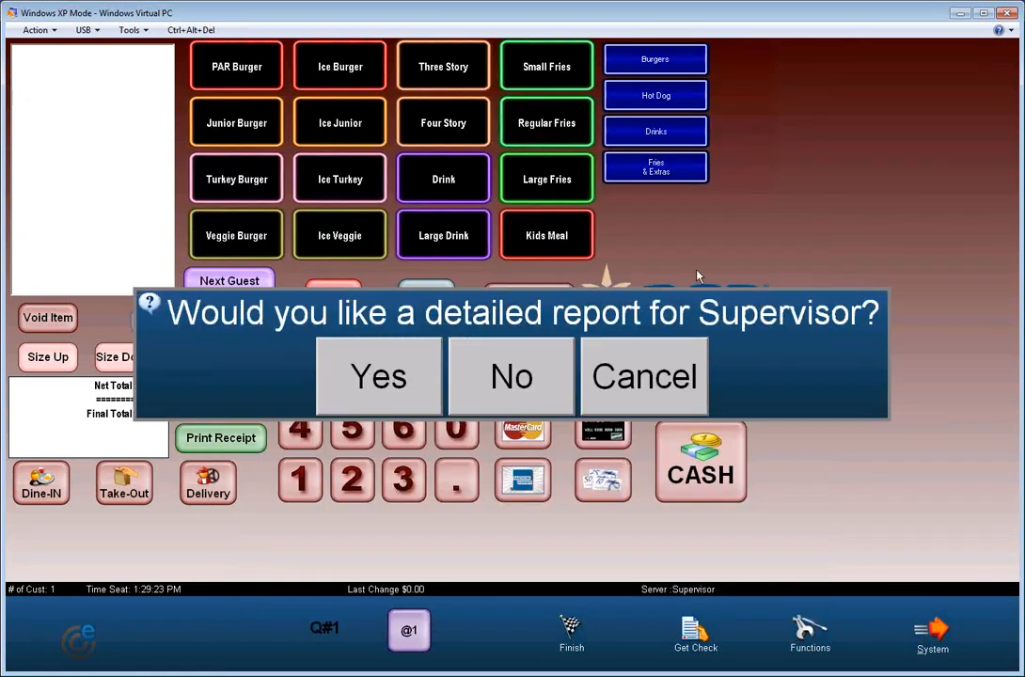
left_click(501, 376)
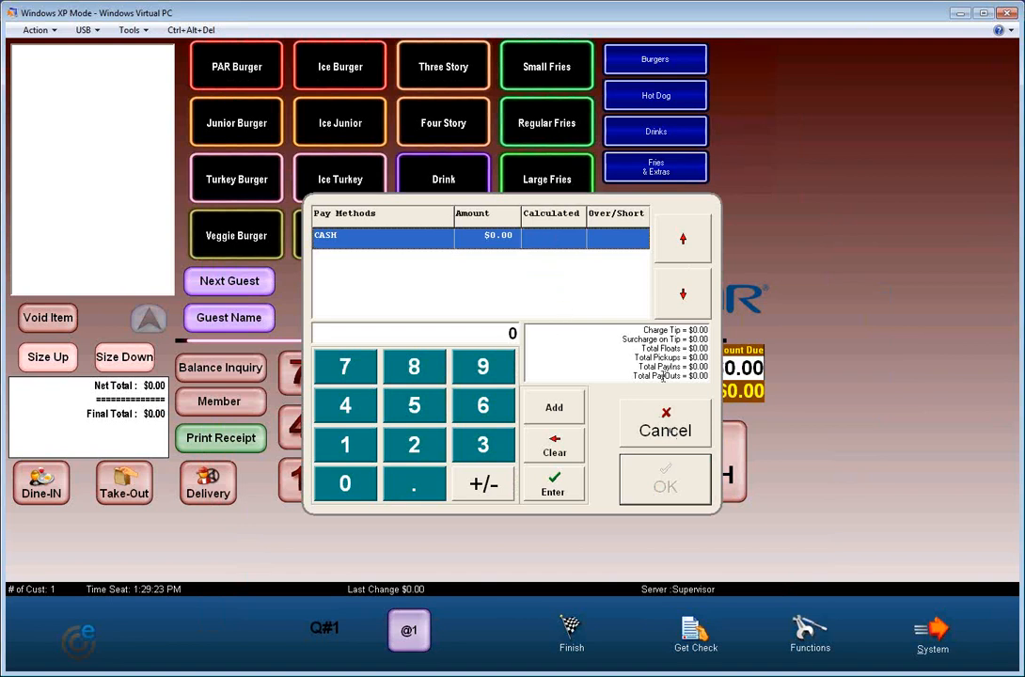
left_click(576, 491)
left_click(693, 489)
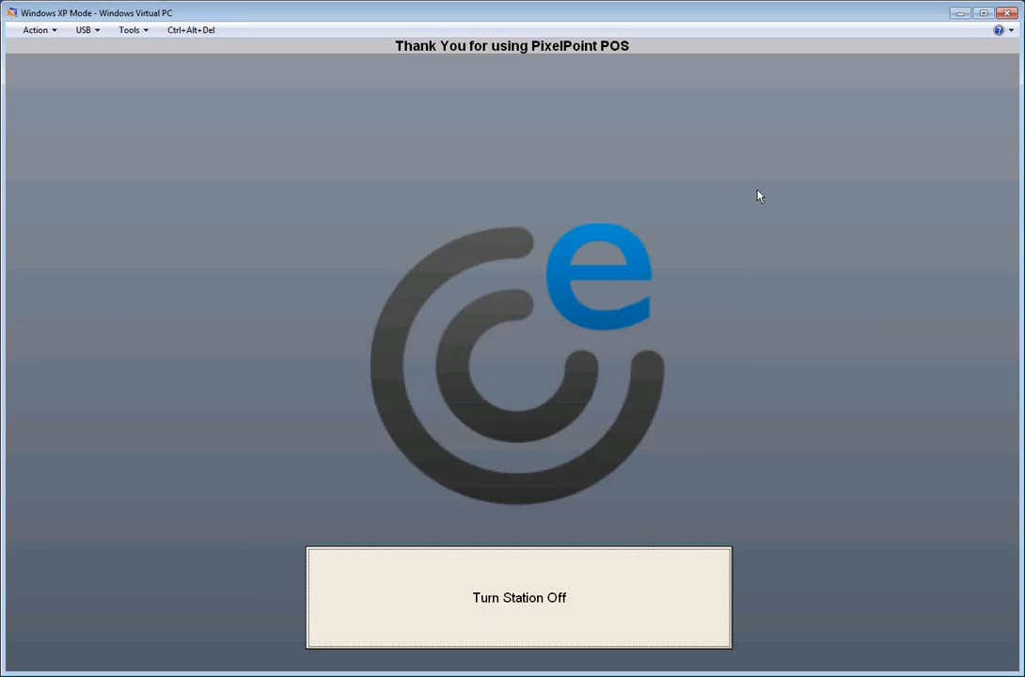
Switch to BackOffice, close the Inventory Manager and open the inventory reports in the report viewer.
key("super")
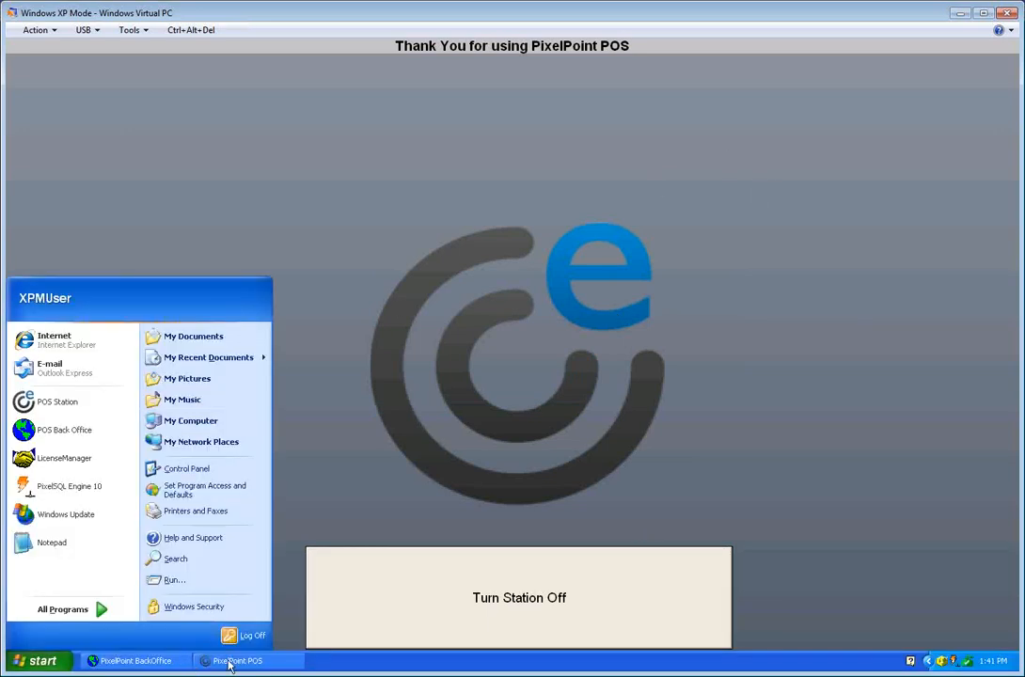
left_click(141, 662)
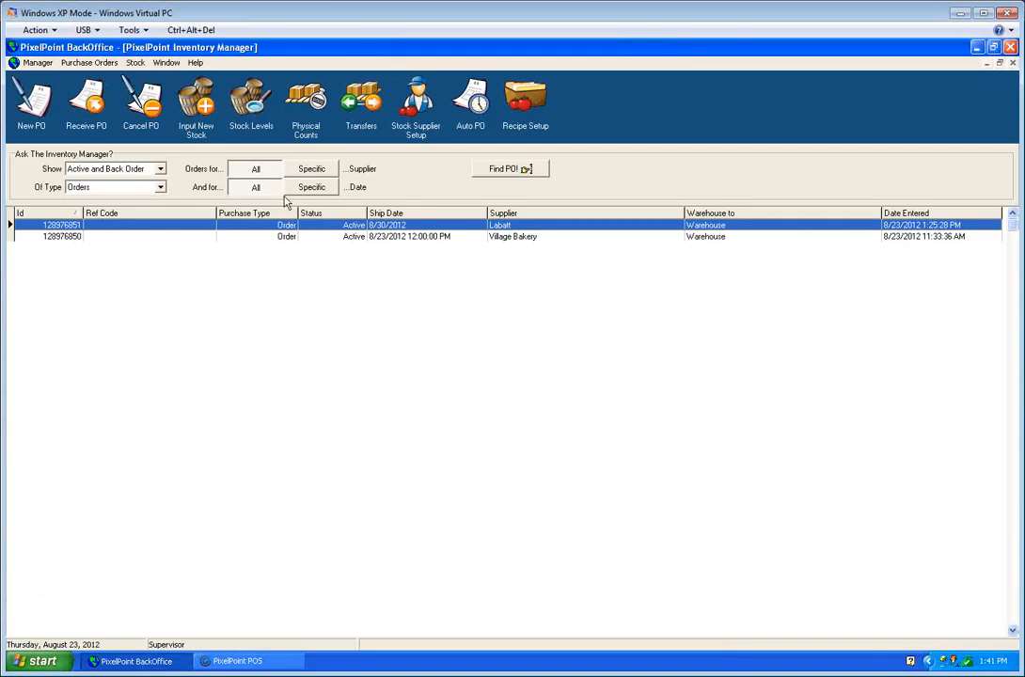
left_click(1014, 63)
left_click(358, 99)
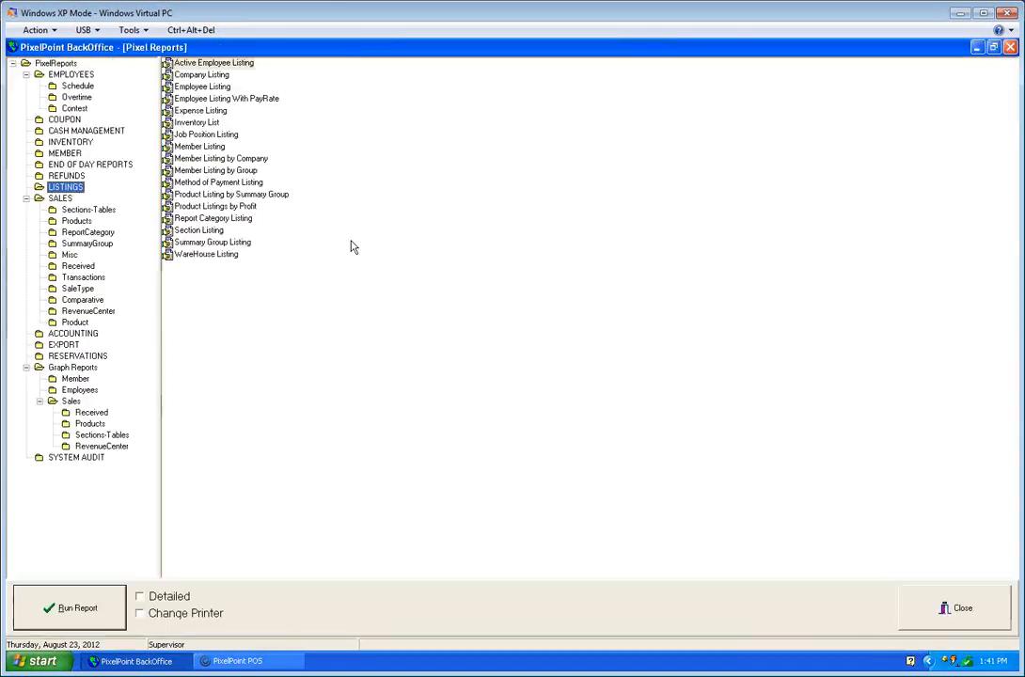
left_click(71, 144)
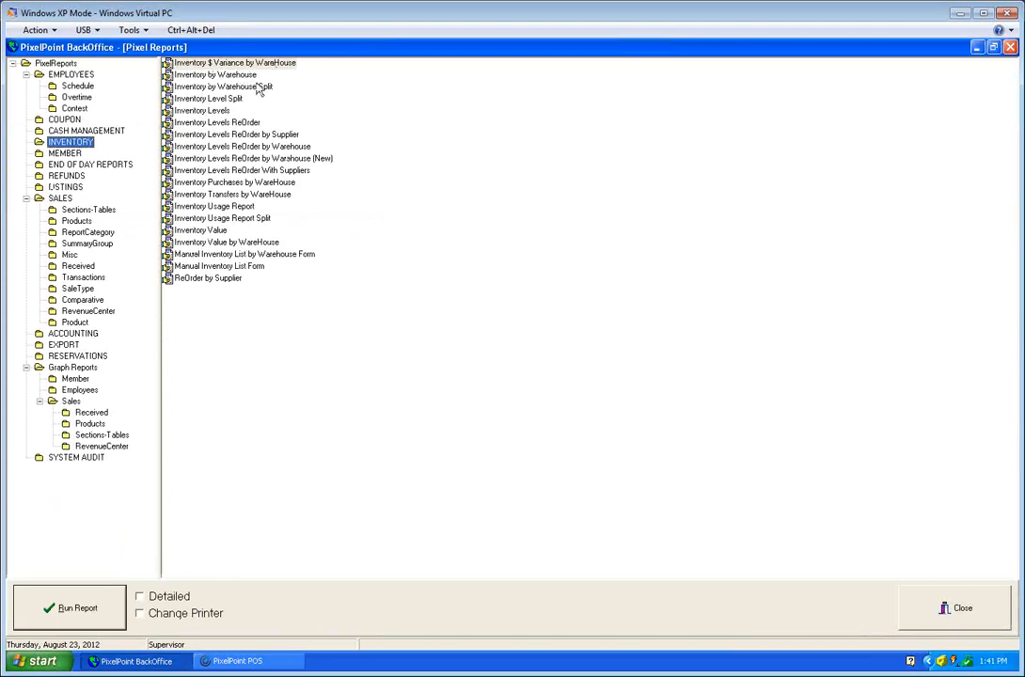
Try to run the Inventory $ Variance by WareHouse report from August 22 to August 23, 2012, without the detailed option.
left_click(249, 64)
double_click(249, 64)
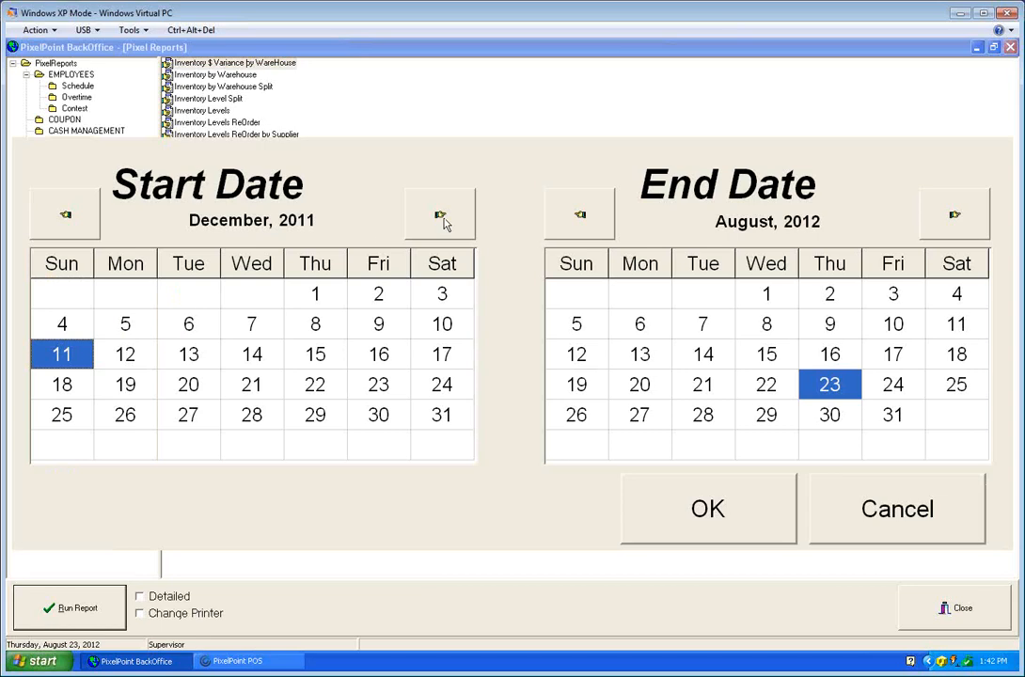
left_click(439, 215)
left_click(439, 215)
left_click(439, 216)
left_click(439, 215)
left_click(439, 215)
left_click(443, 216)
left_click(442, 217)
left_click(439, 215)
left_click(252, 385)
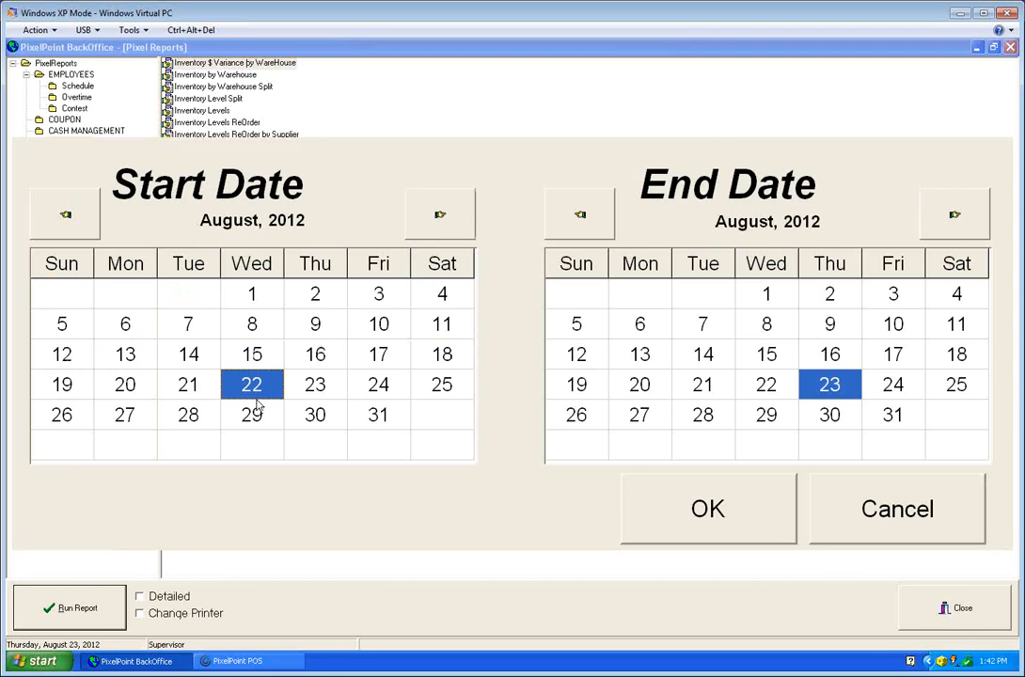
left_click(706, 528)
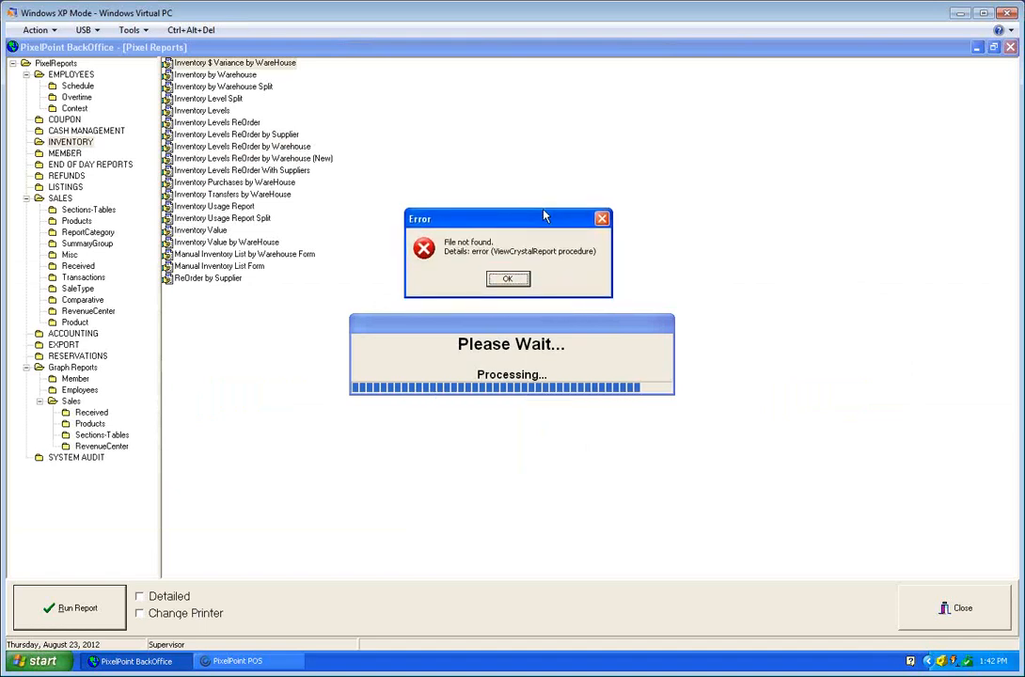
Try to run the Inventory $ Variance by WareHouse report from August 21 to August 23, 2012, without the detailed option.
left_click(508, 277)
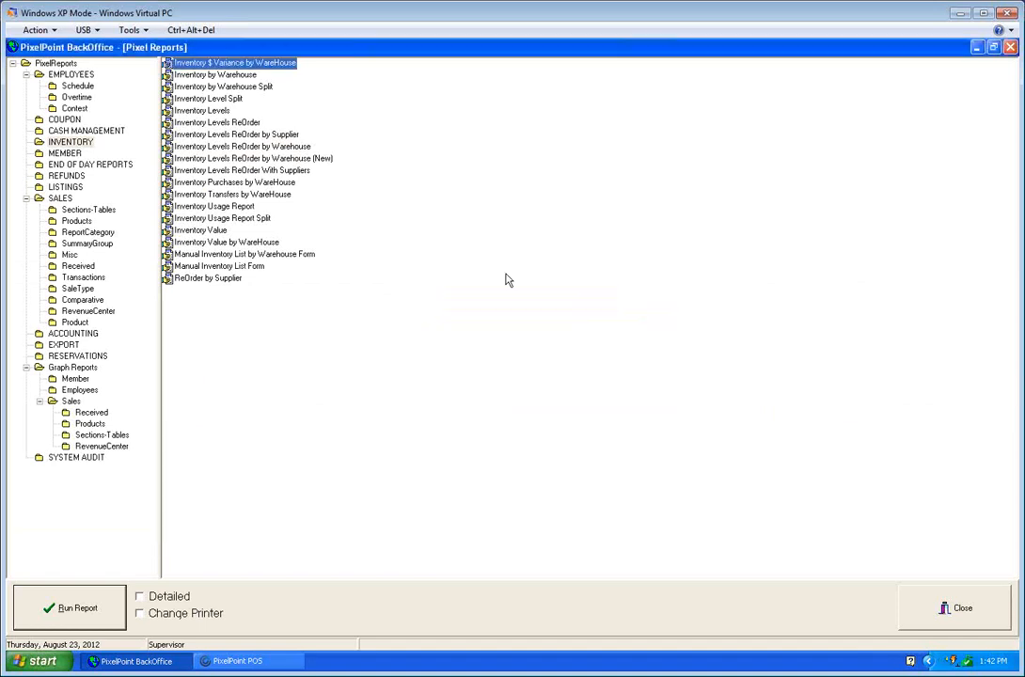
double_click(233, 64)
left_click(209, 382)
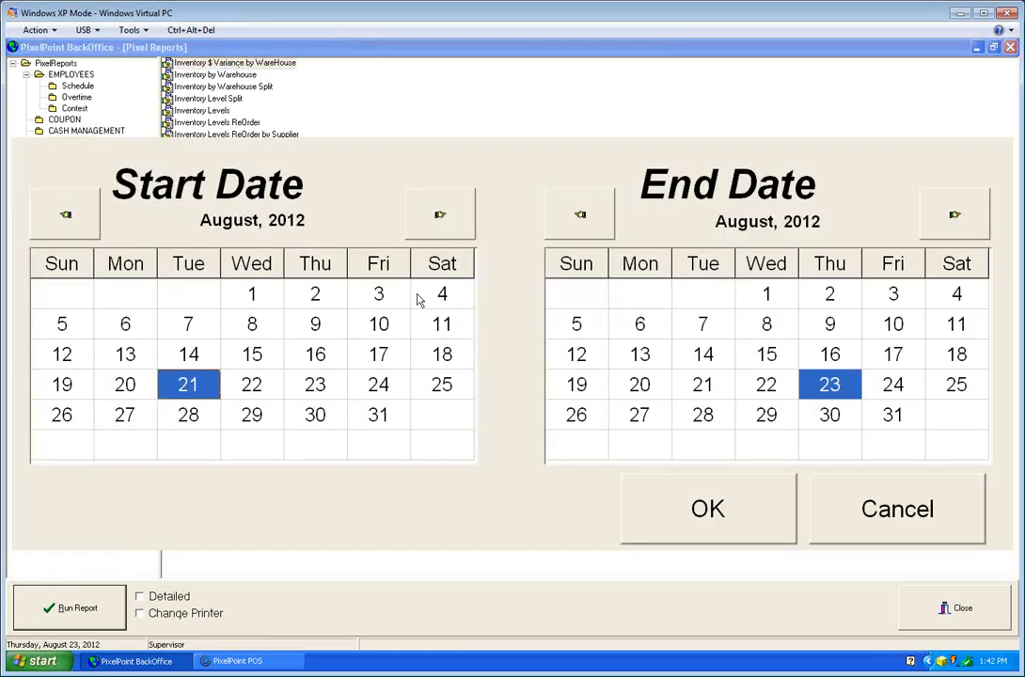
left_click(688, 510)
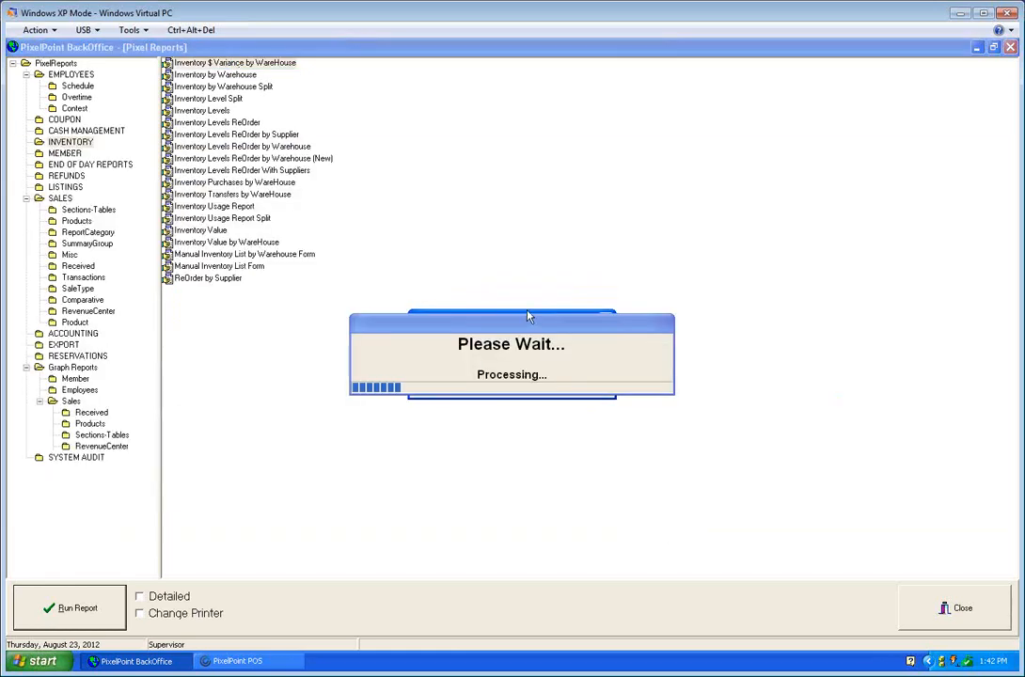
left_click_drag(528, 288, 514, 182)
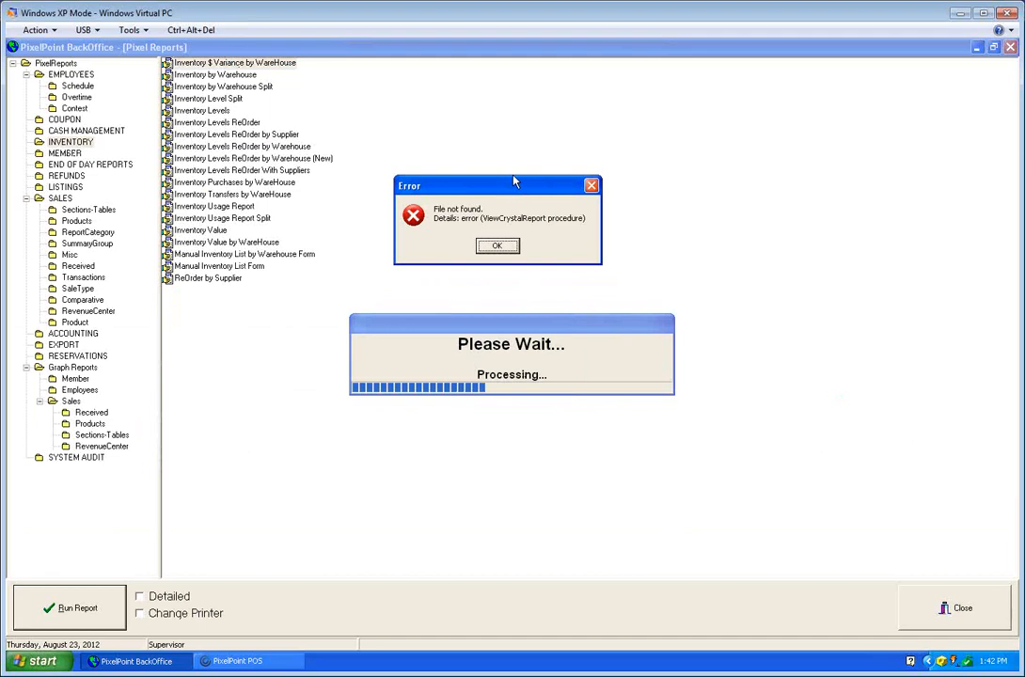
left_click(497, 246)
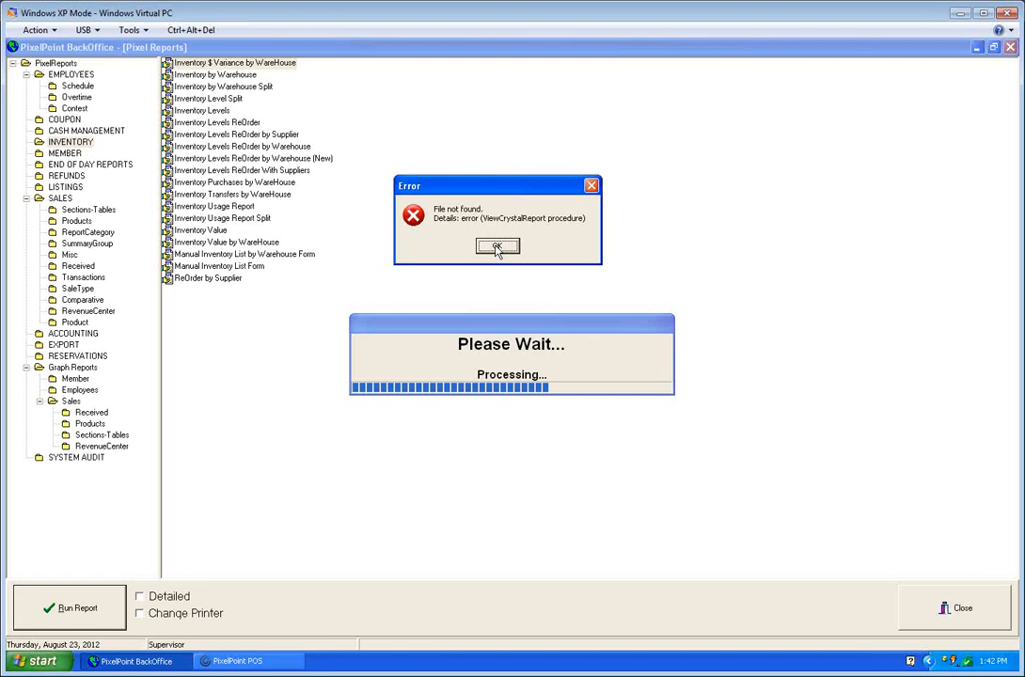
left_click(497, 248)
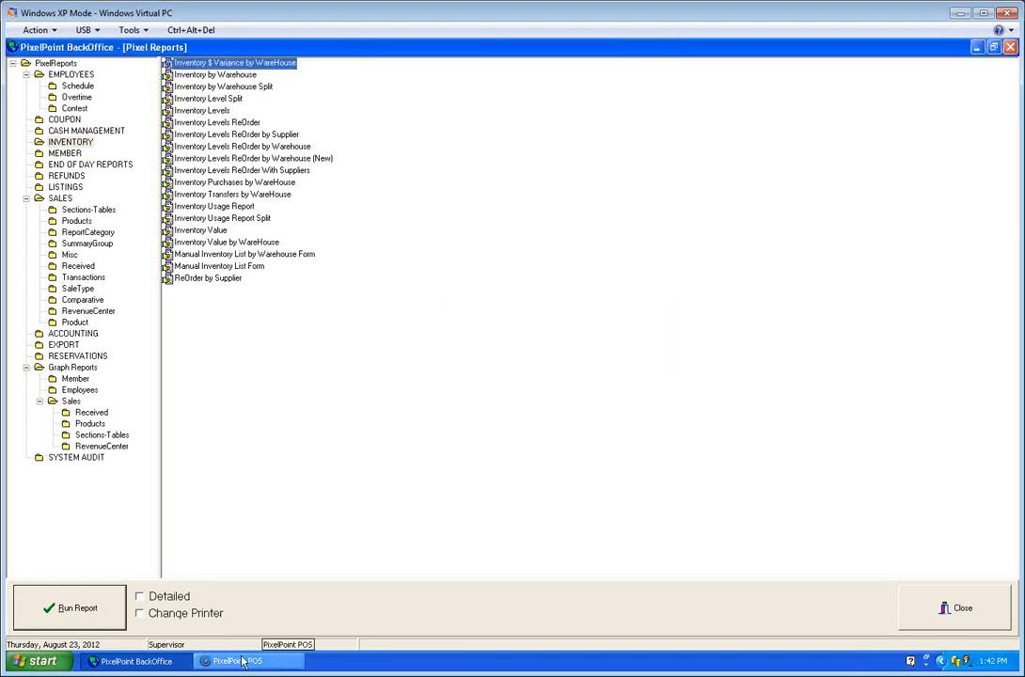
Try to run a detailed Inventory $ Variance by WareHouse report from June 1 to August 23, 2012.
left_click(140, 596)
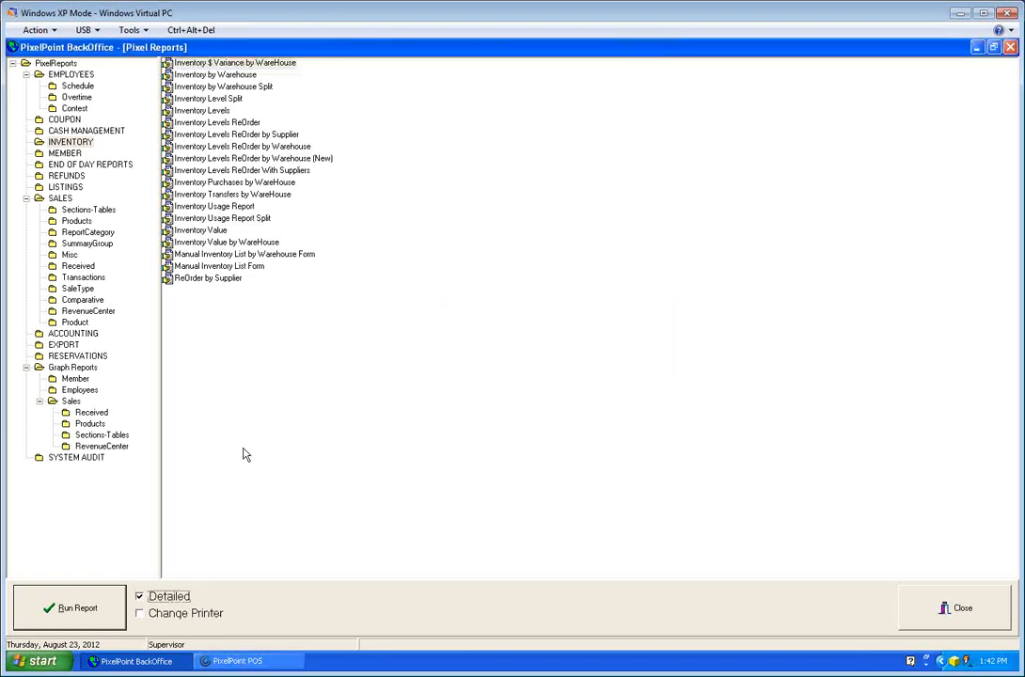
double_click(202, 60)
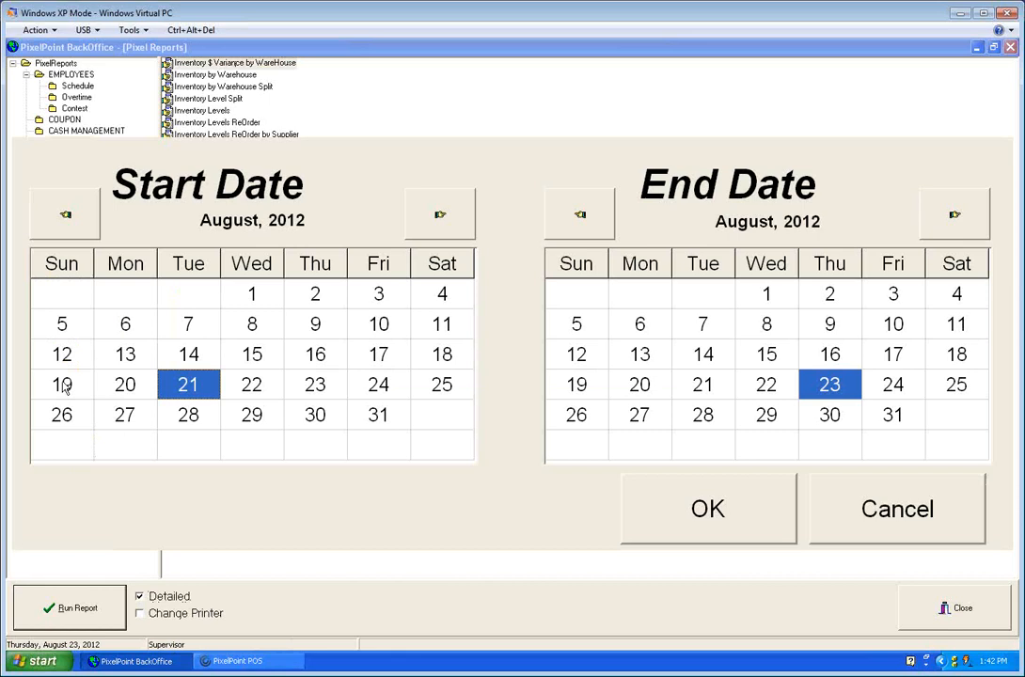
left_click(52, 214)
left_click(52, 213)
left_click(381, 295)
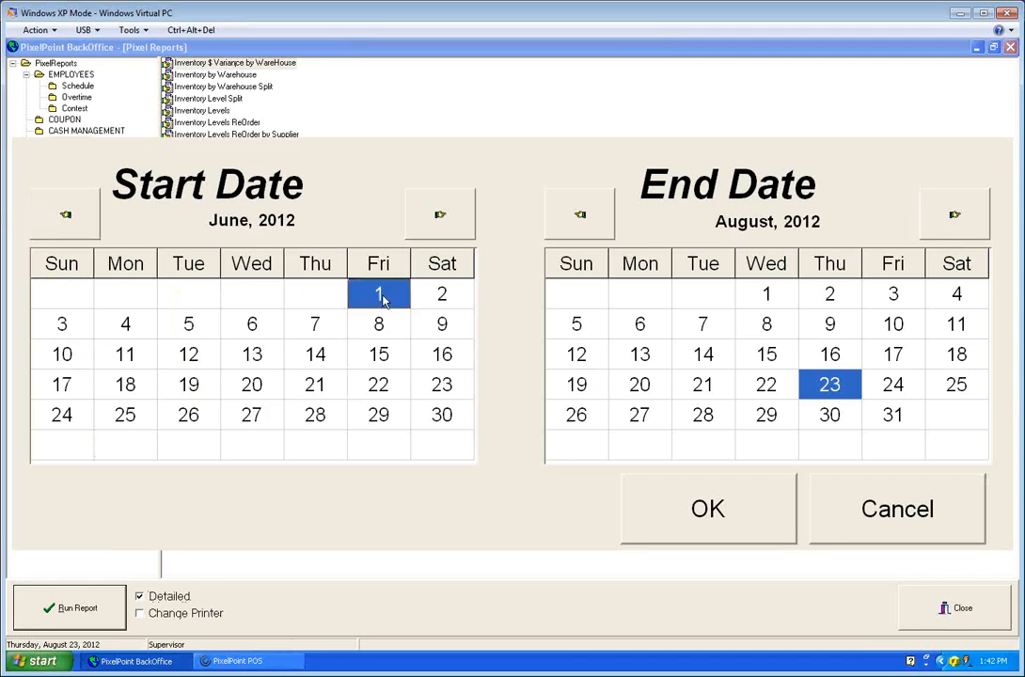
left_click(718, 527)
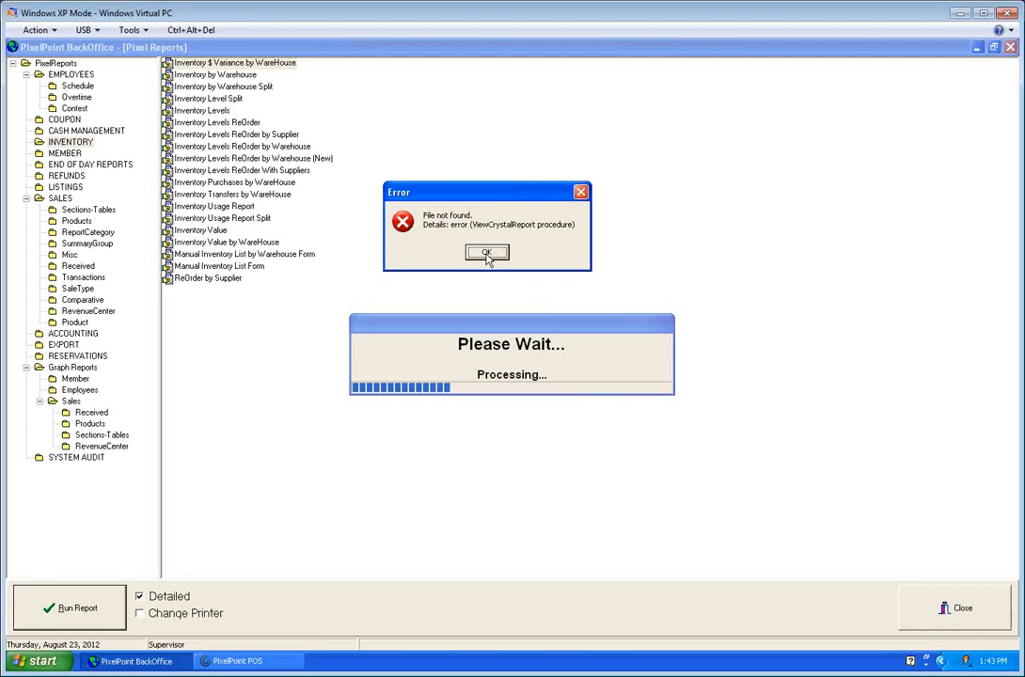
left_click(486, 254)
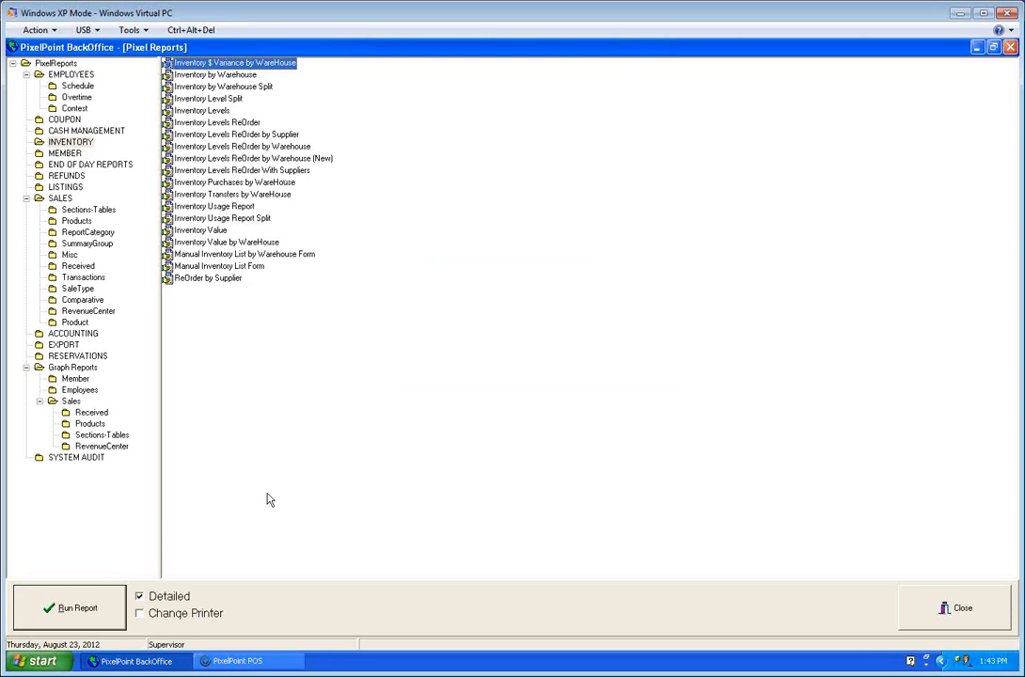
Close the report viewer and review the Bacon record in the stocked items setup.
left_click(945, 610)
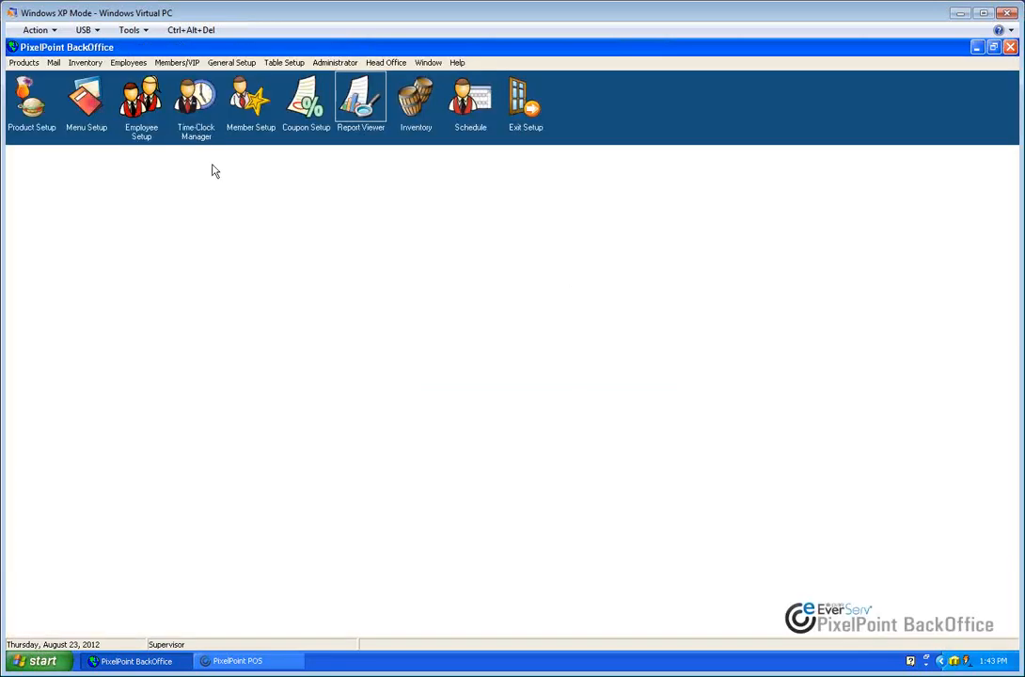
left_click(85, 62)
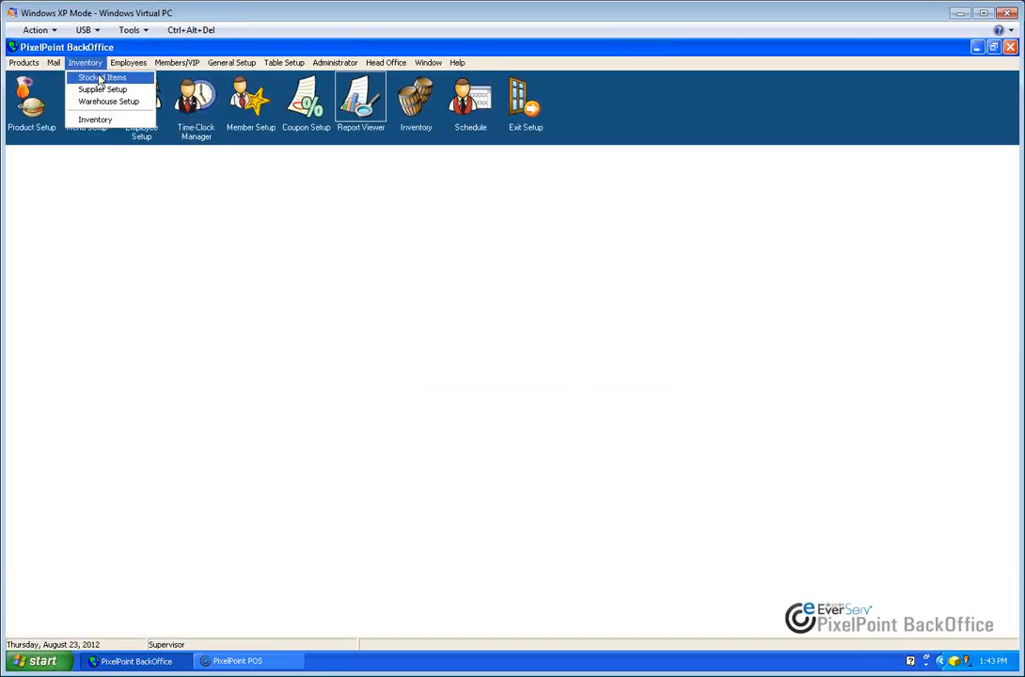
left_click(100, 75)
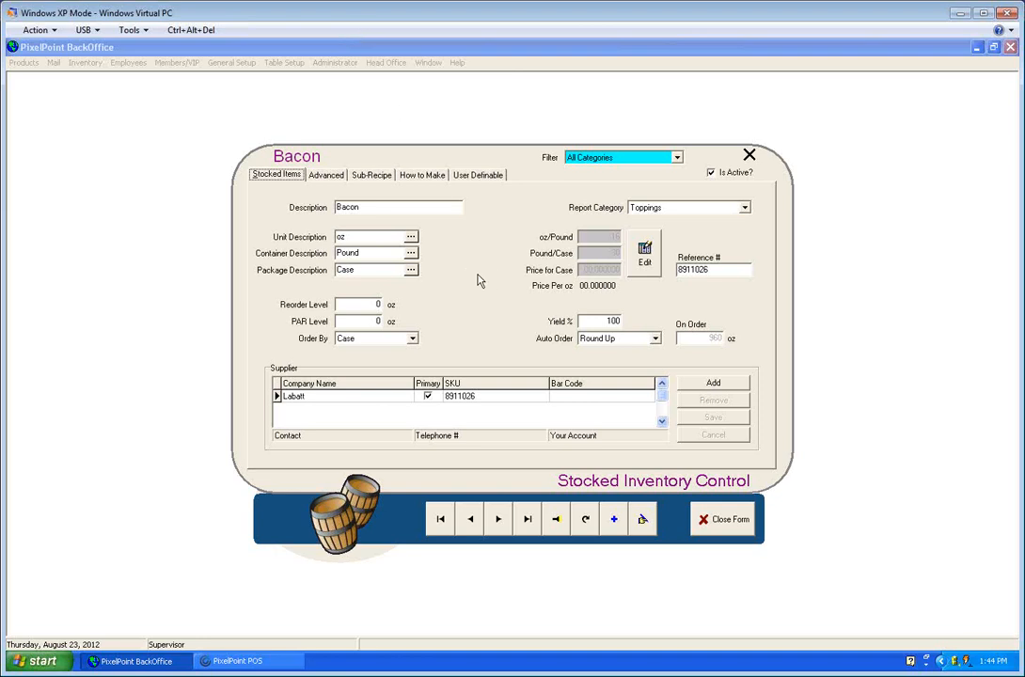
left_click(735, 520)
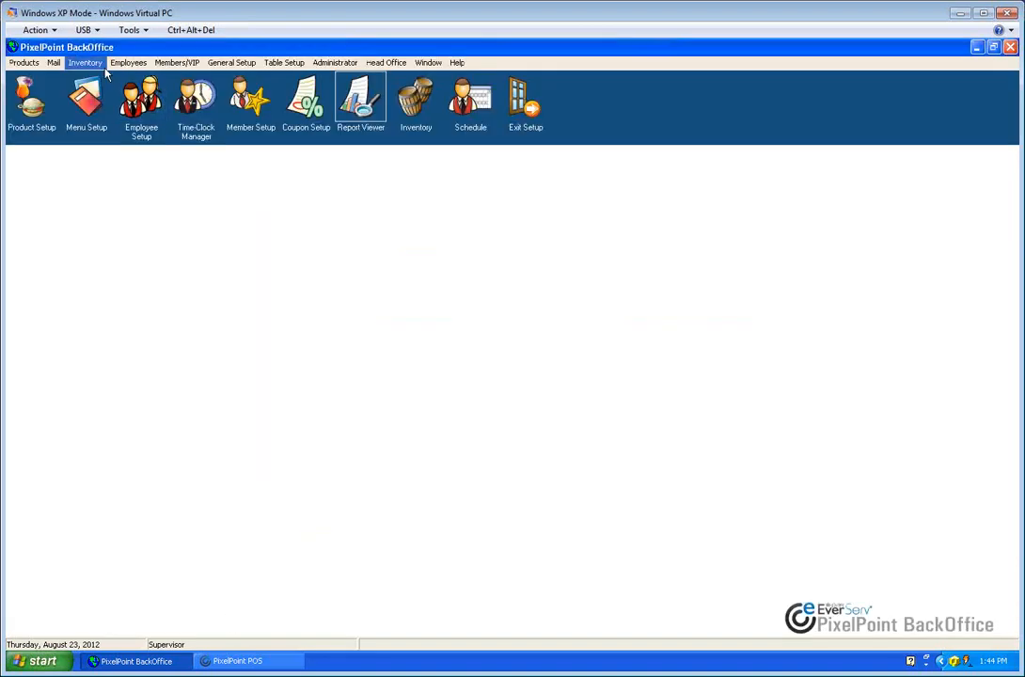
Open the Inventory Manager and check the cancel, revise and receive options for the Labatt purchase order without applying any.
left_click(416, 104)
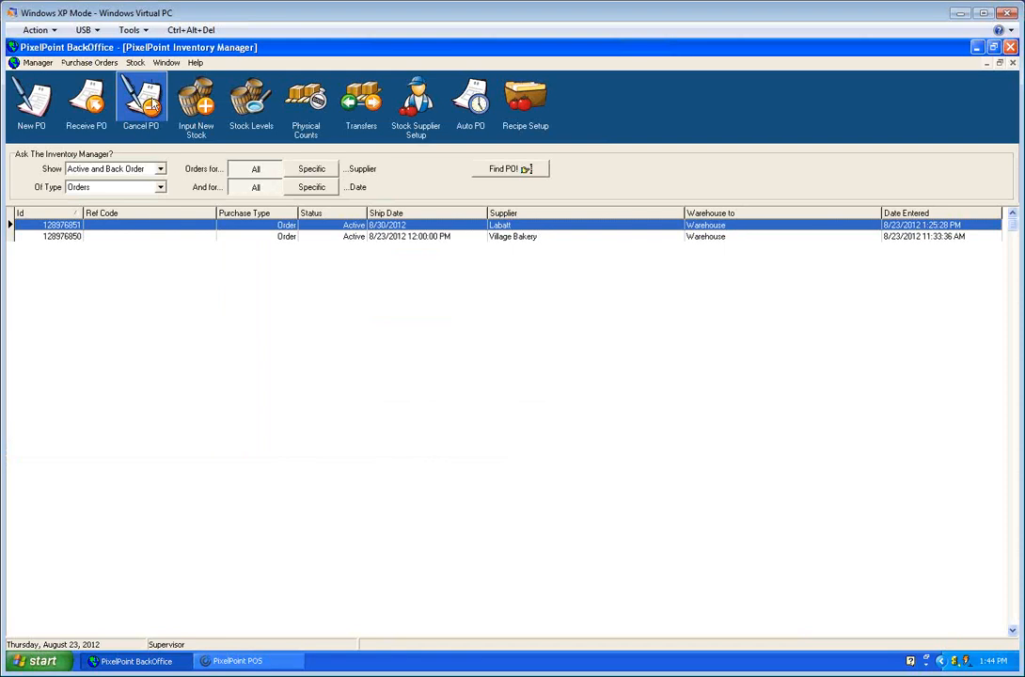
left_click(149, 94)
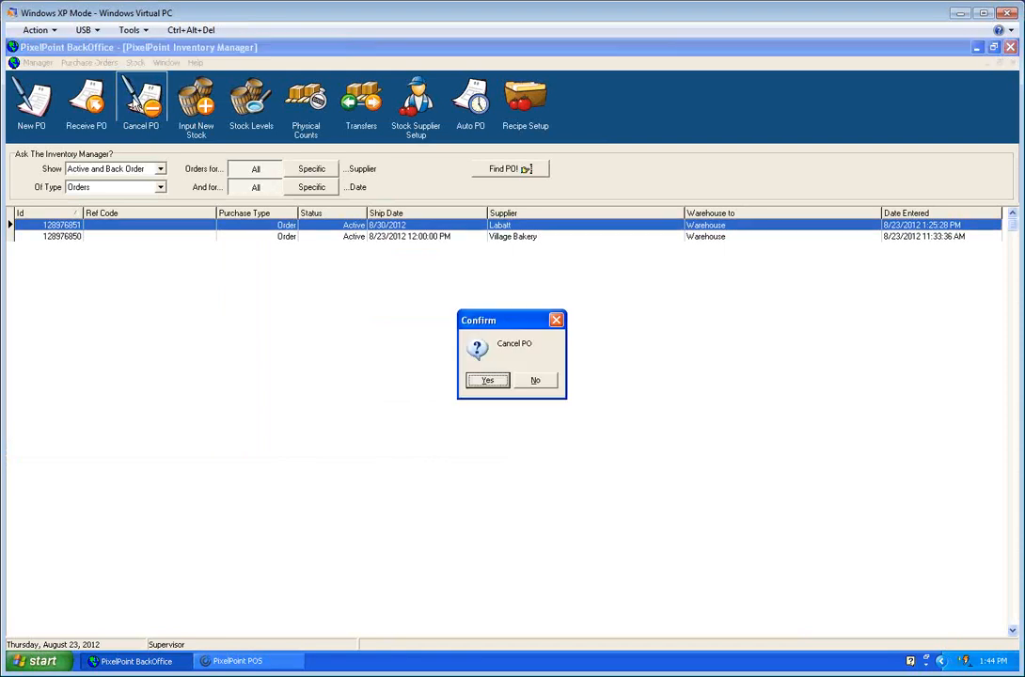
left_click(540, 384)
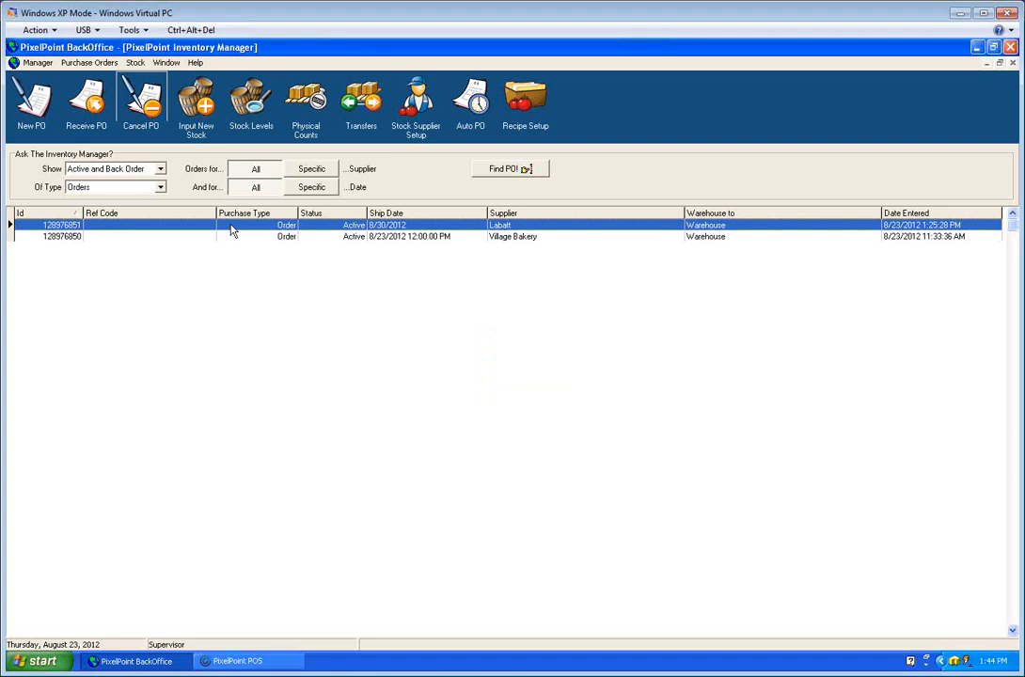
double_click(230, 228)
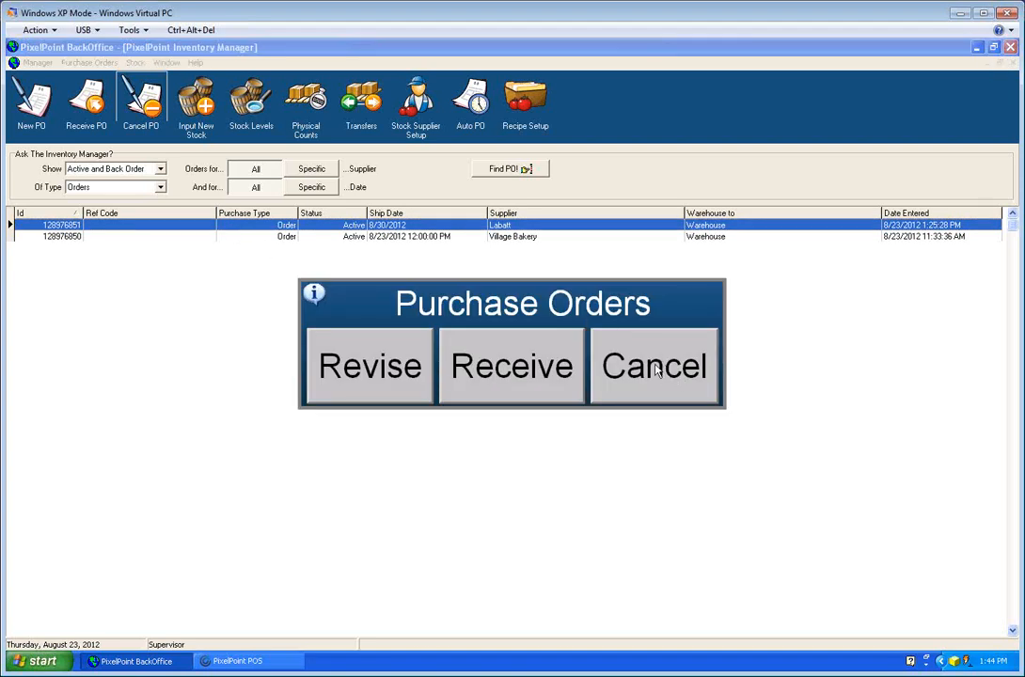
left_click(655, 367)
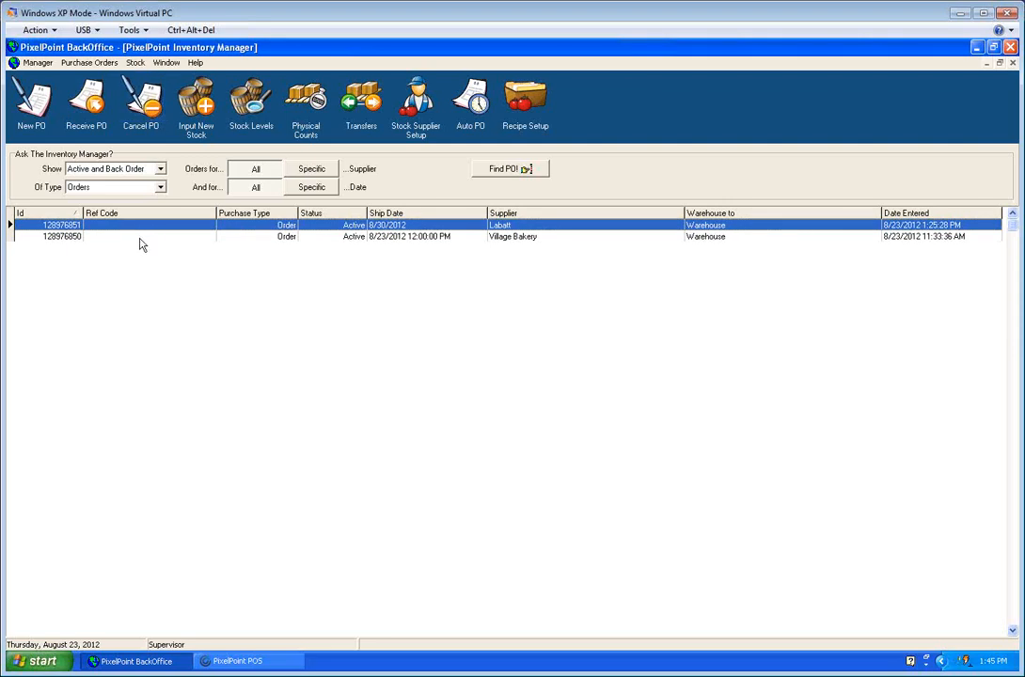
left_click(322, 236)
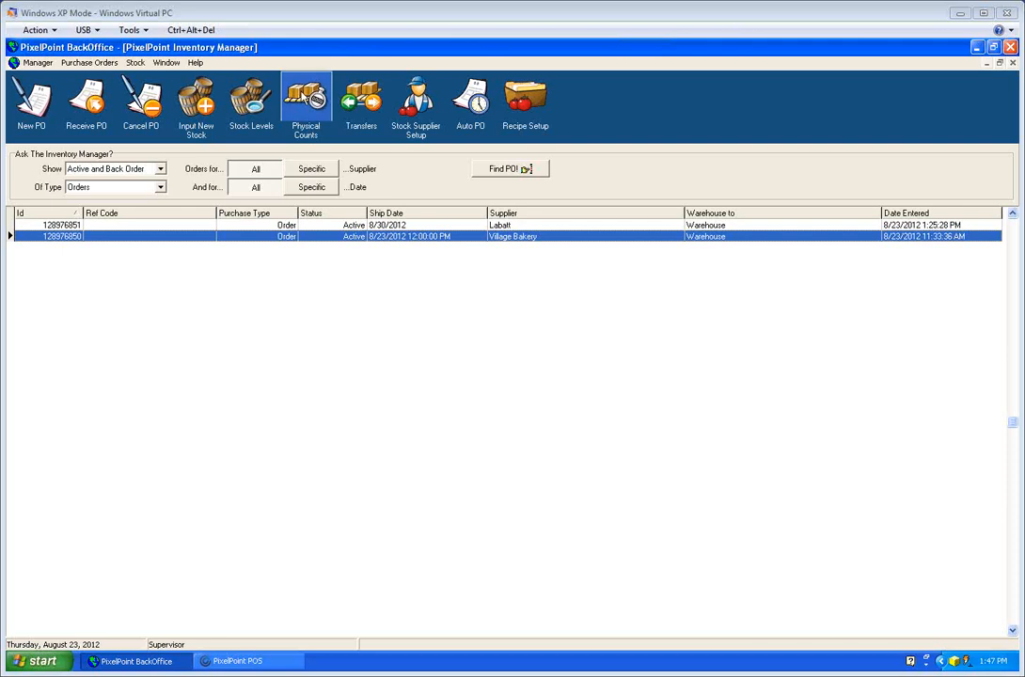
Open the physical counts, widen the window and review the columns that can be shown in the grid.
left_click(306, 99)
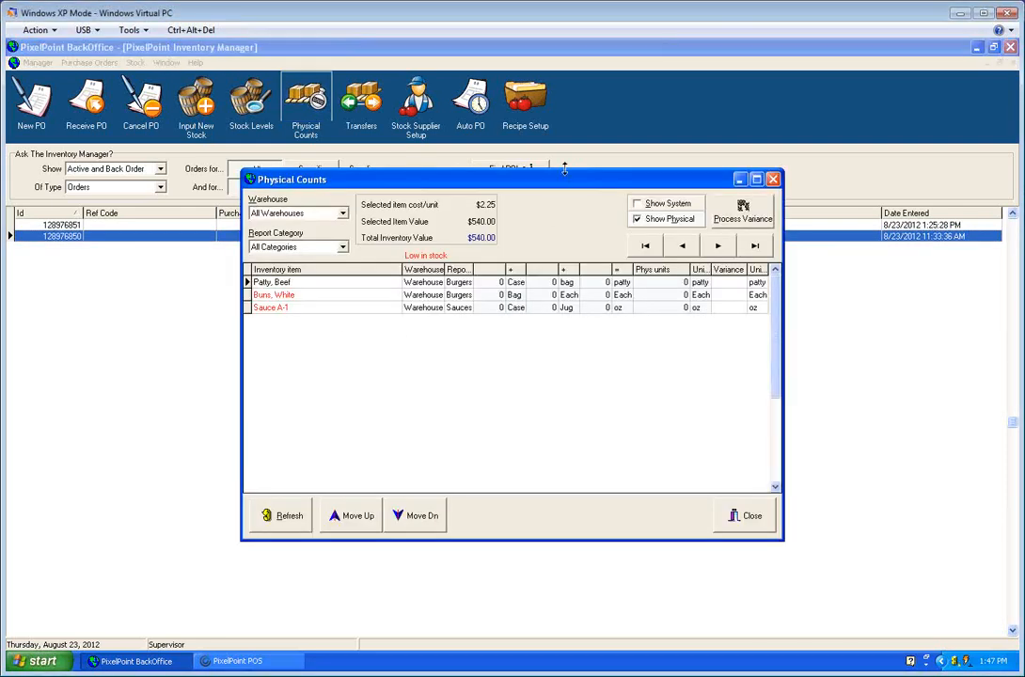
left_click_drag(566, 185, 474, 168)
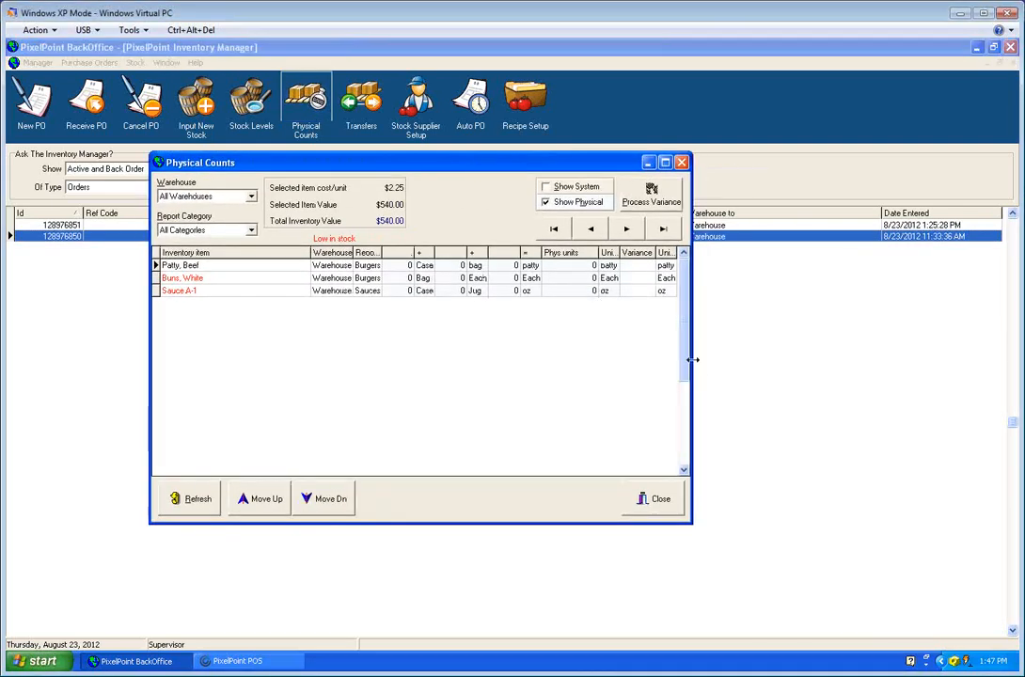
left_click_drag(693, 359, 819, 356)
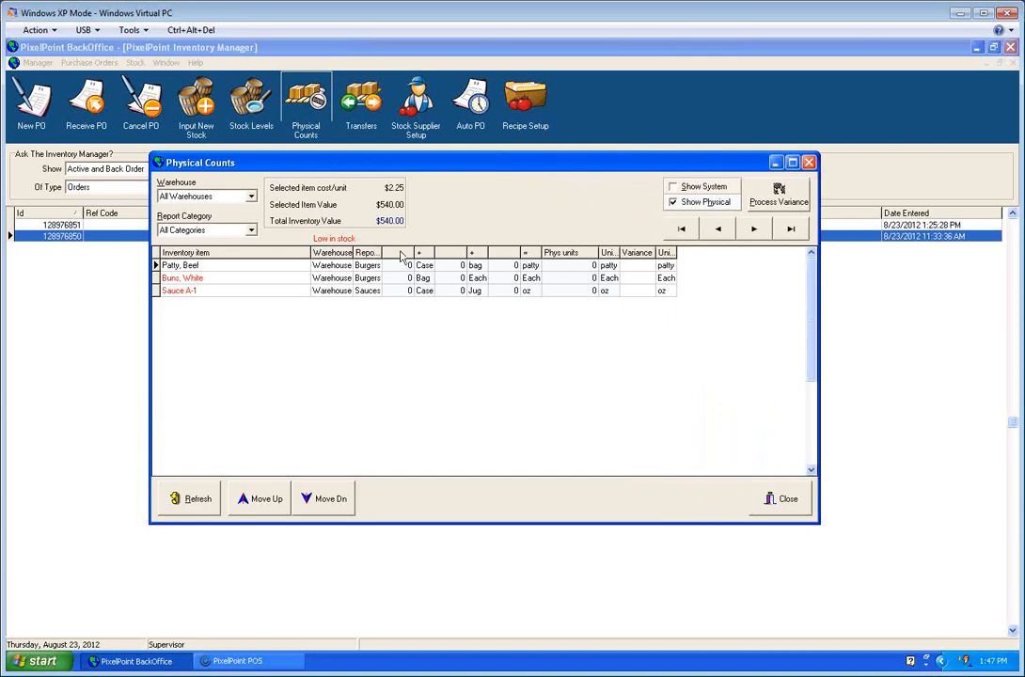
left_click(403, 256)
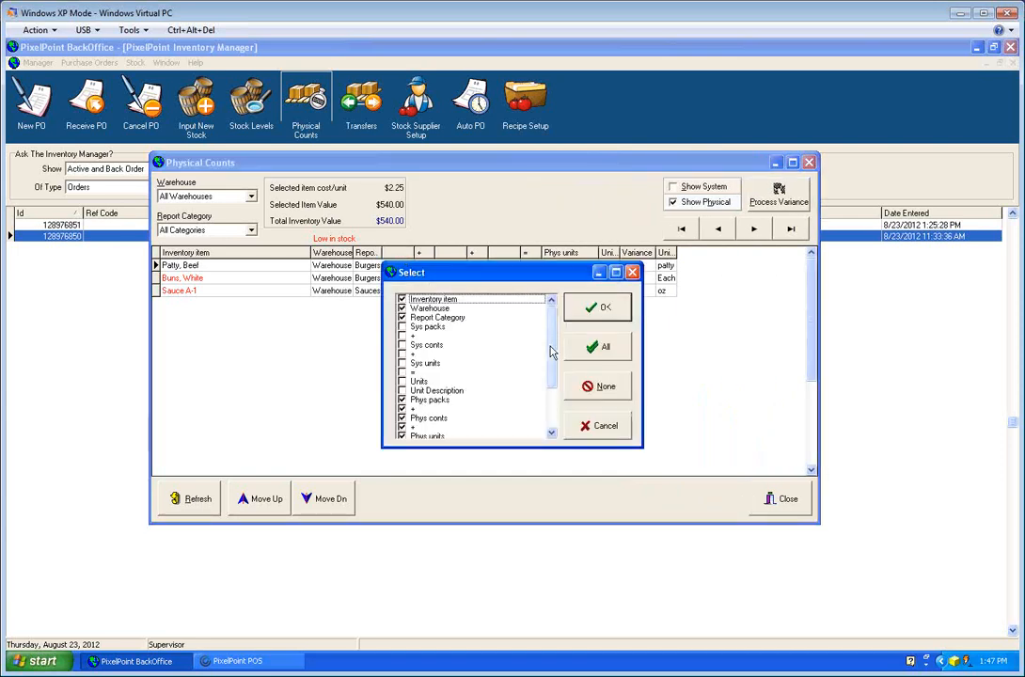
left_click_drag(554, 348, 548, 390)
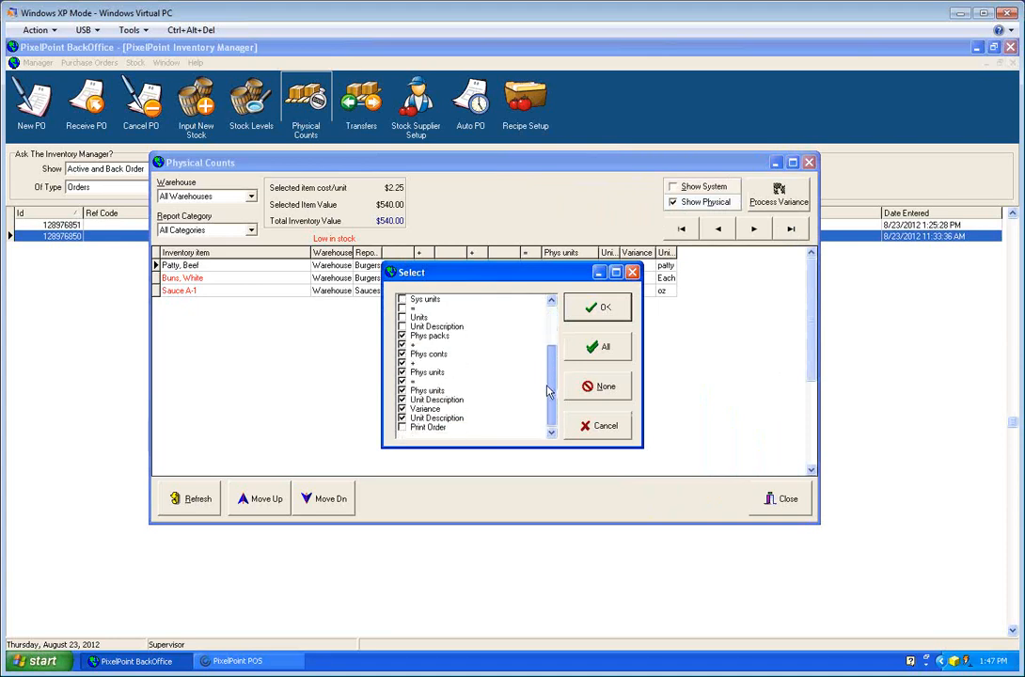
left_click(598, 348)
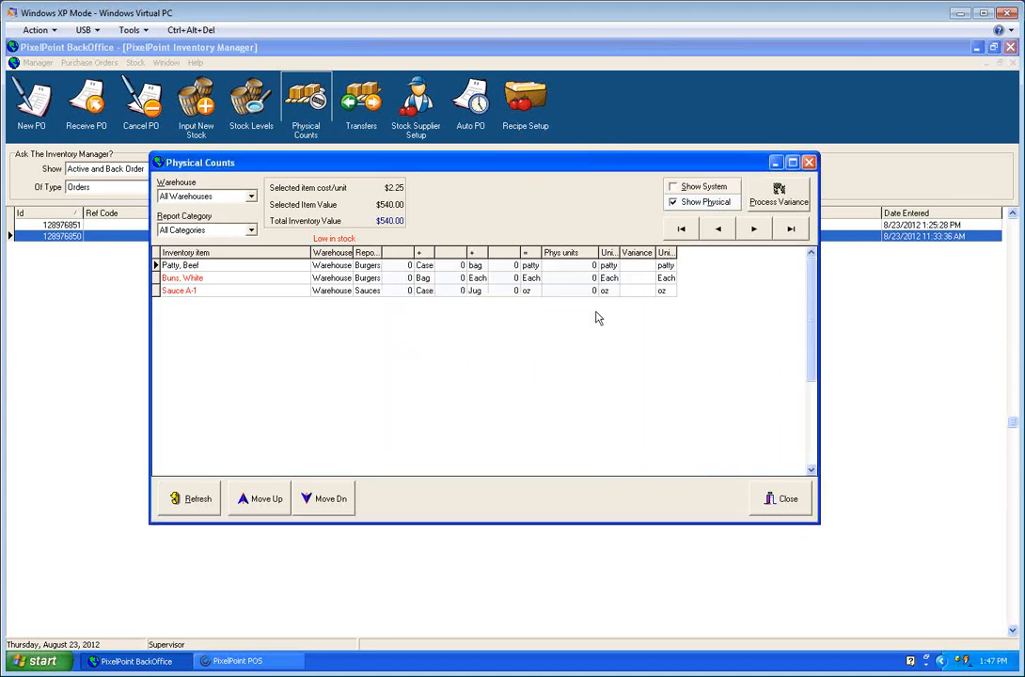
Add the system Units column to the physical counts grid, widen the Unit Description column, and close the counts.
left_click(406, 252)
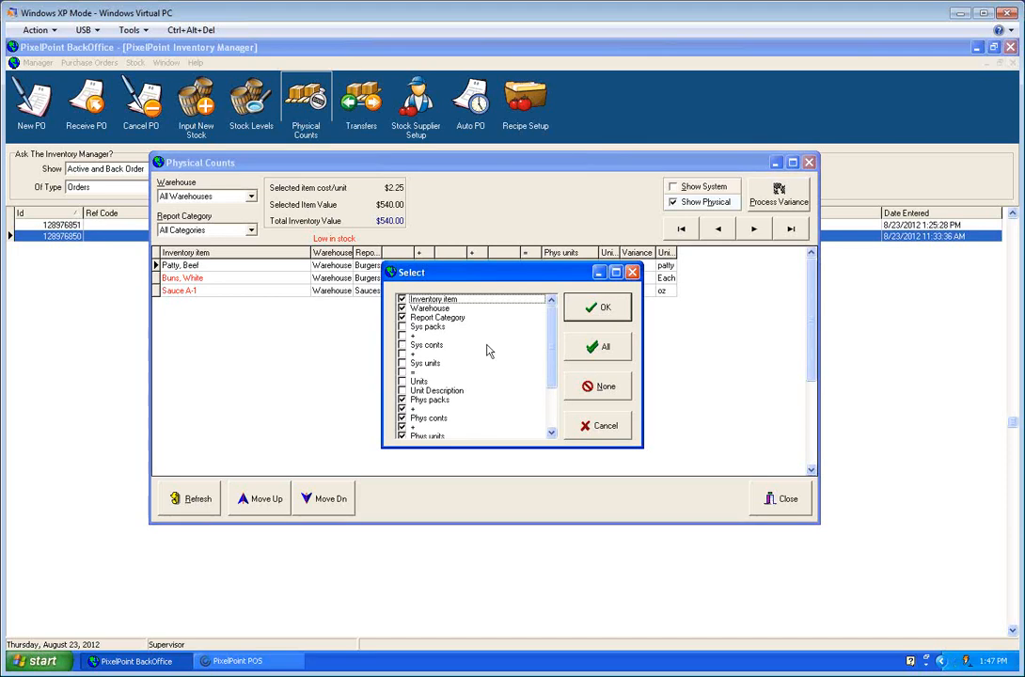
left_click(409, 387)
left_click(595, 308)
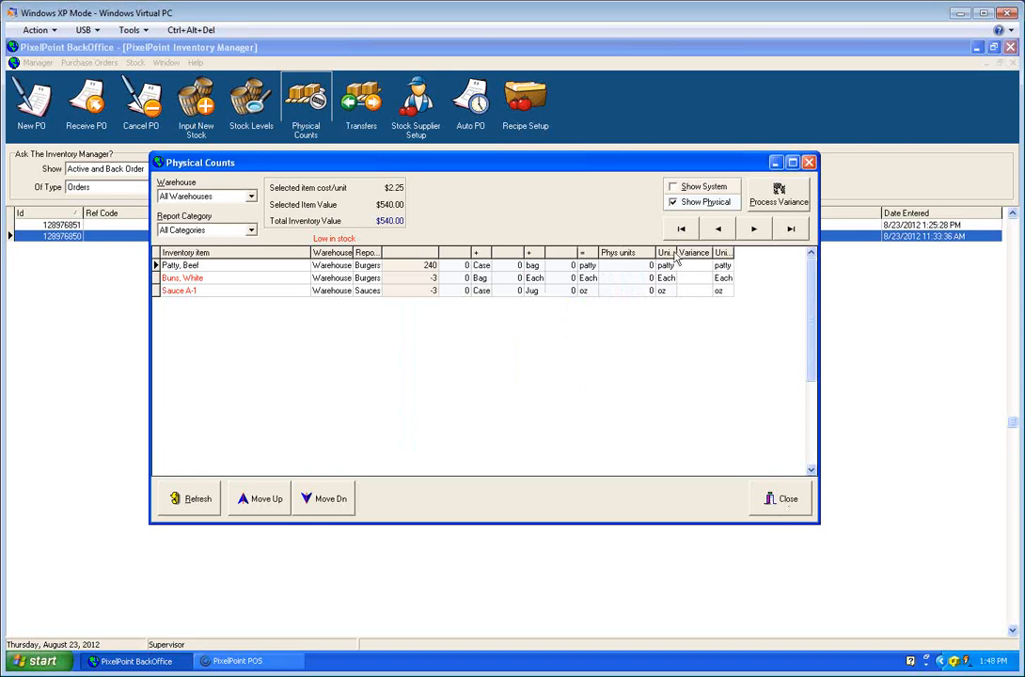
left_click_drag(678, 254, 741, 256)
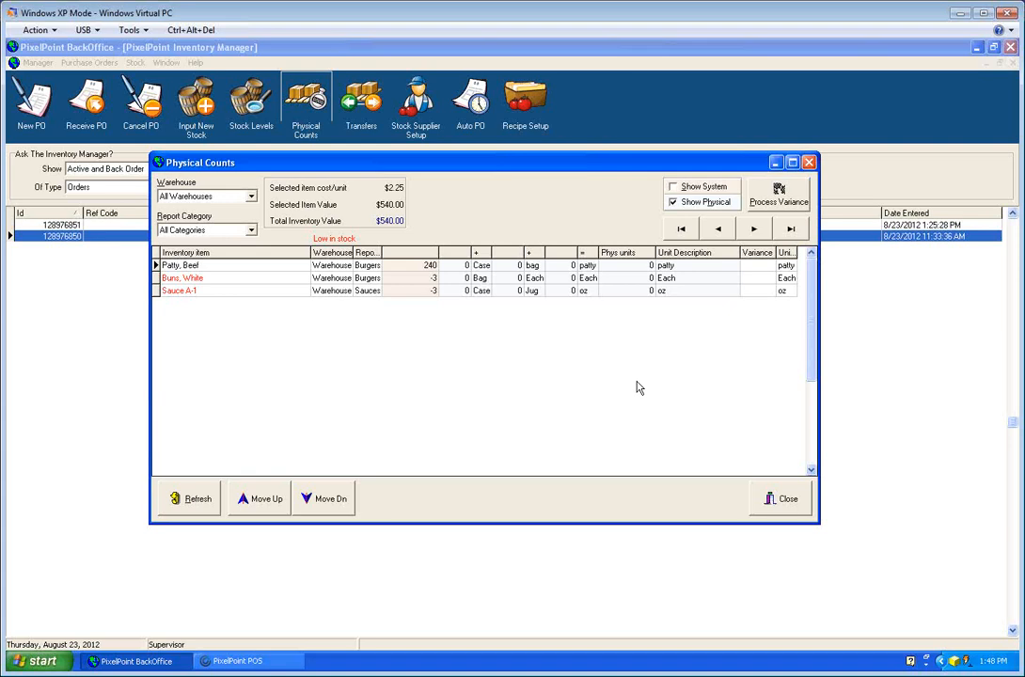
left_click(781, 499)
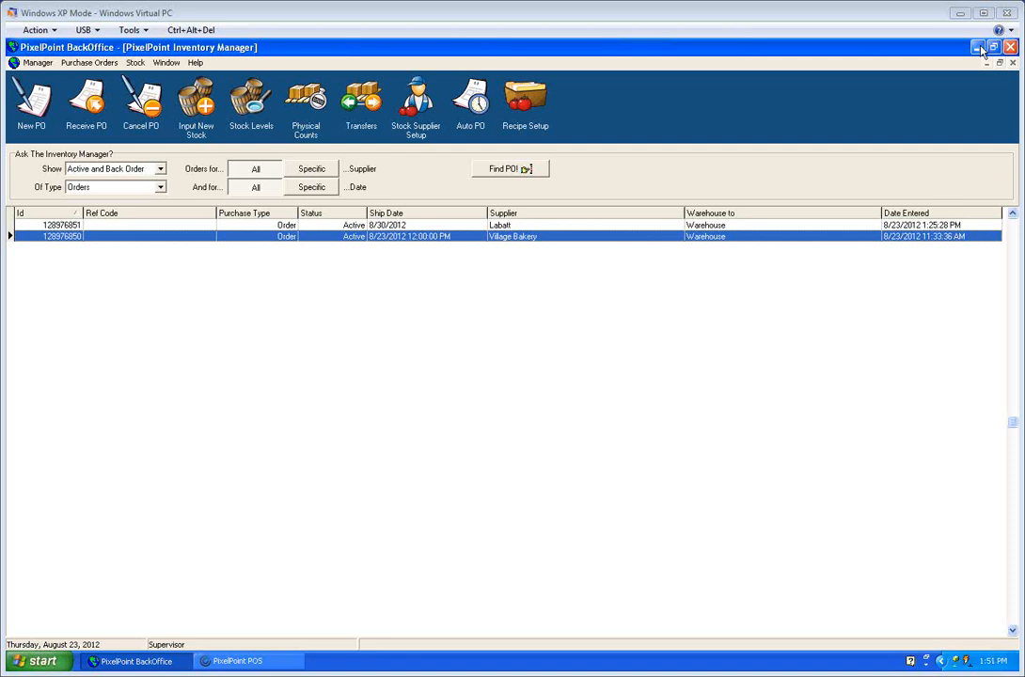
Close the Inventory Manager and open the POS Reports options of the system setup.
left_click(1014, 63)
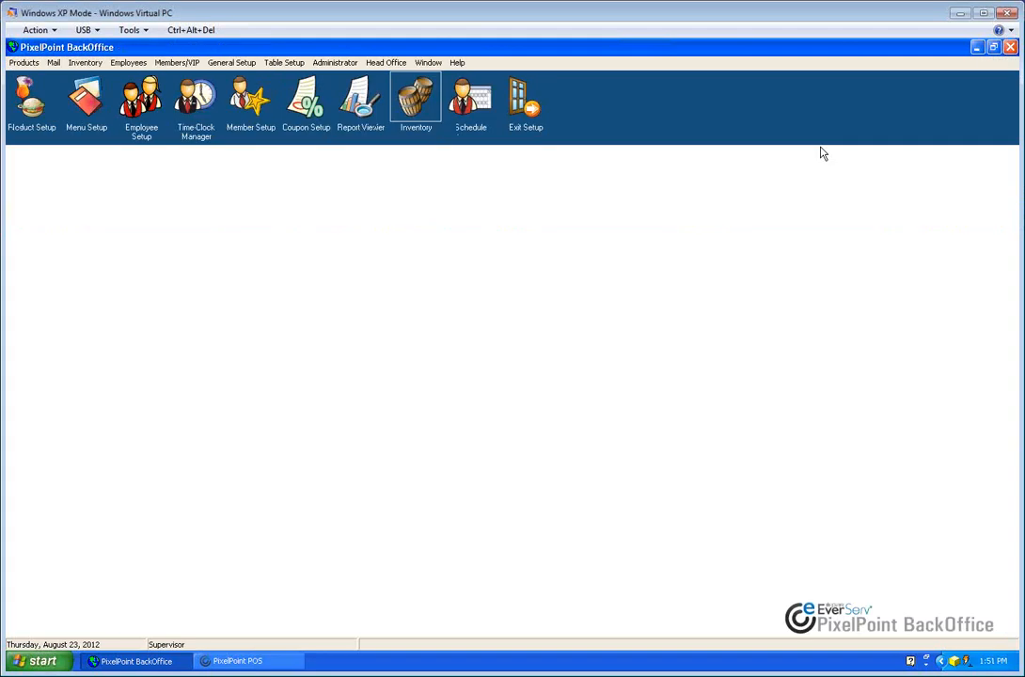
left_click(330, 63)
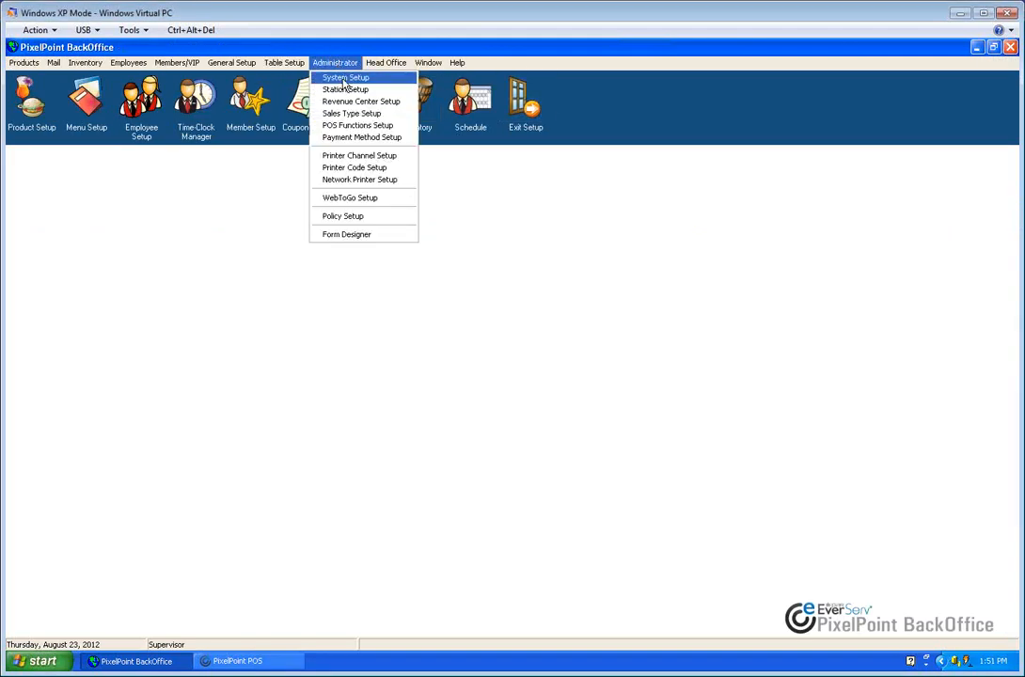
left_click(345, 78)
left_click(405, 211)
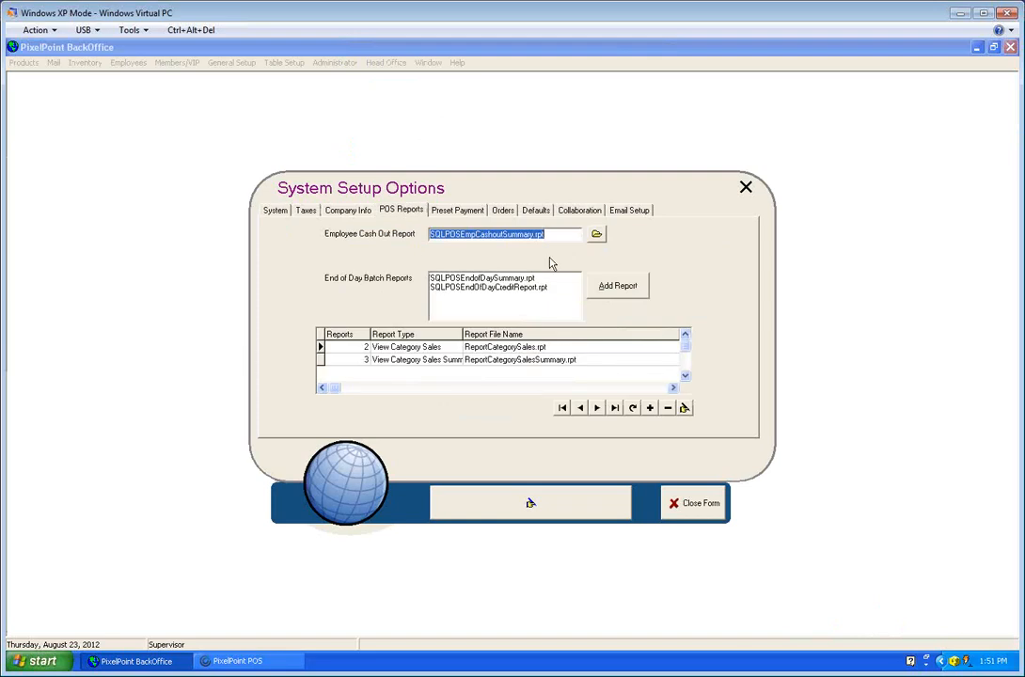
Locate SQLPOSEndOfDay_InvUsage.rpt in C:\PixelPOS\PixelReports as an end of day batch report, then cancel without adding it and close the system setup.
left_click(613, 286)
left_click(350, 356)
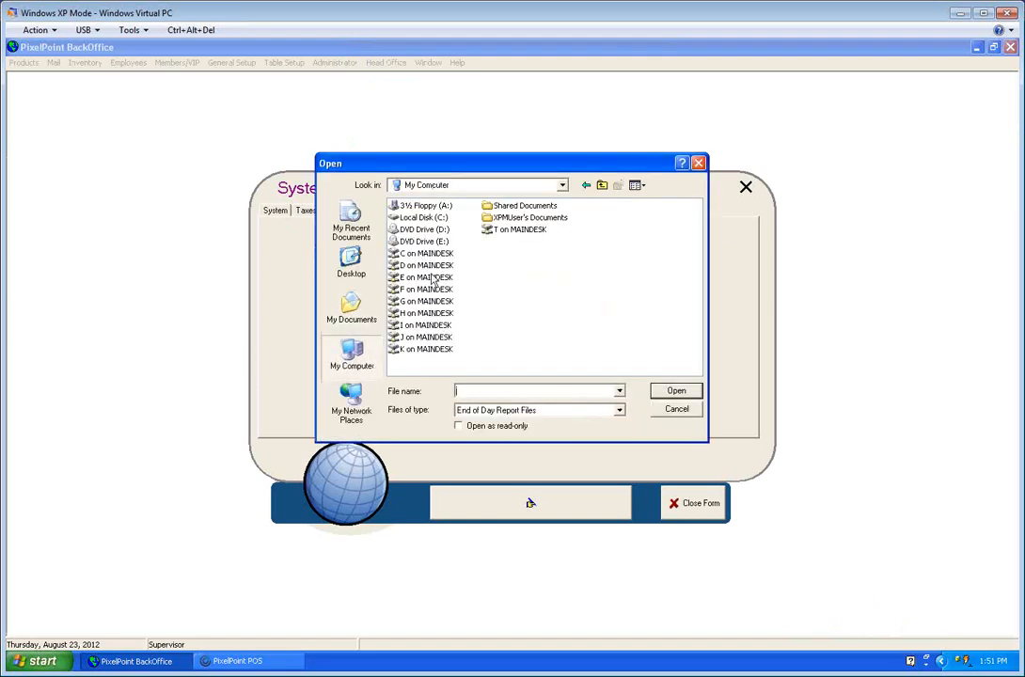
left_click(425, 217)
double_click(425, 218)
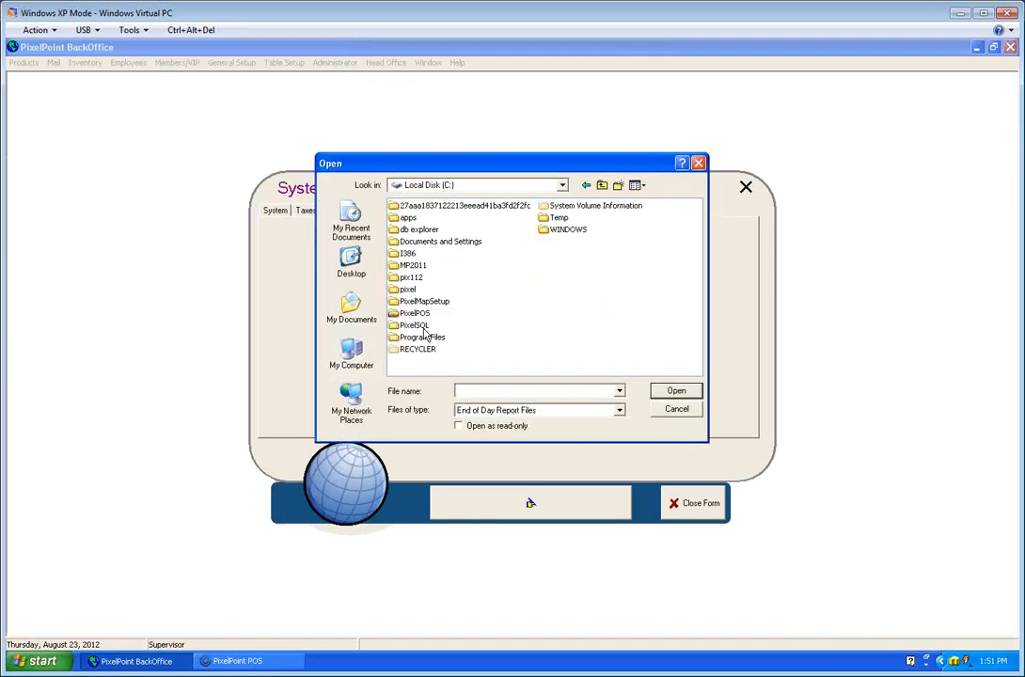
double_click(416, 315)
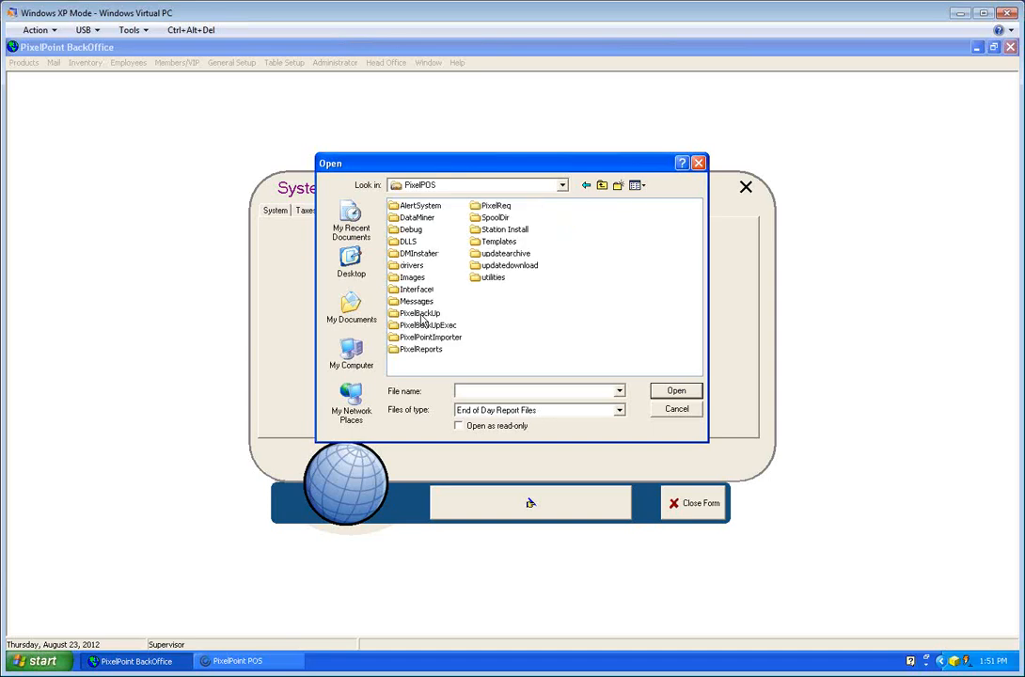
double_click(423, 349)
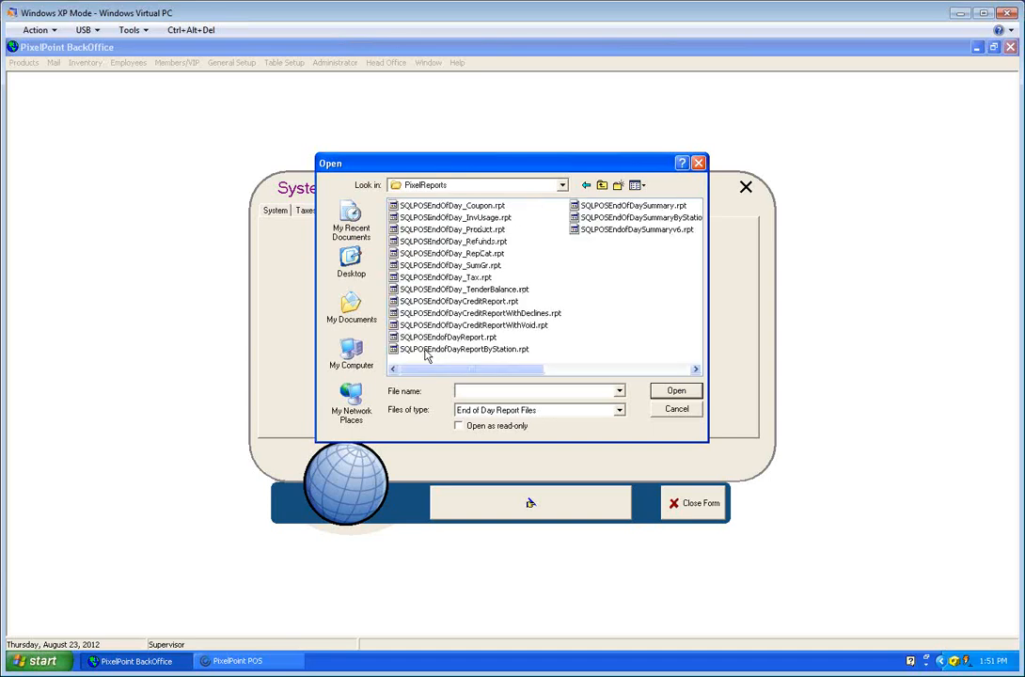
left_click(508, 218)
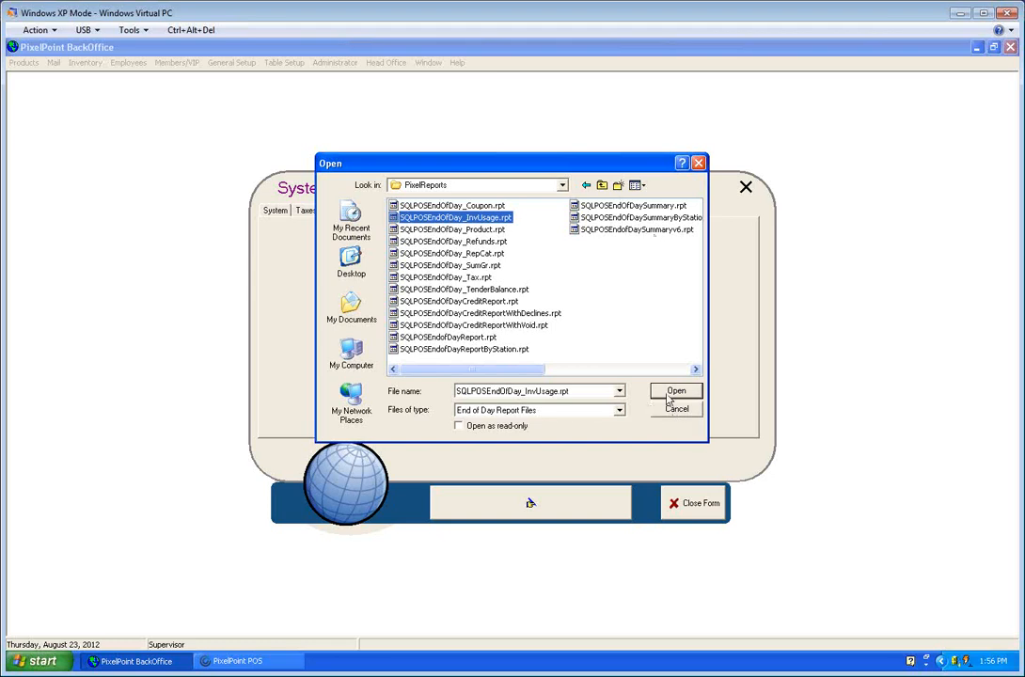
left_click(678, 412)
left_click(700, 504)
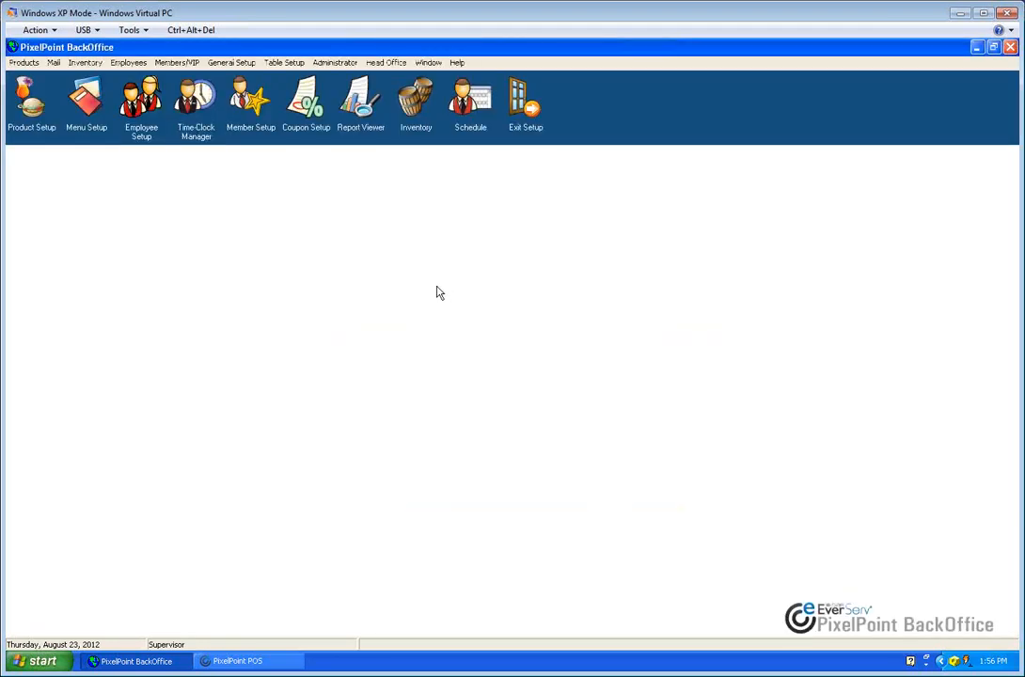
Review the Inventory category of the report viewer, select the Inventory Levels report without running it, and close the viewer.
left_click(361, 91)
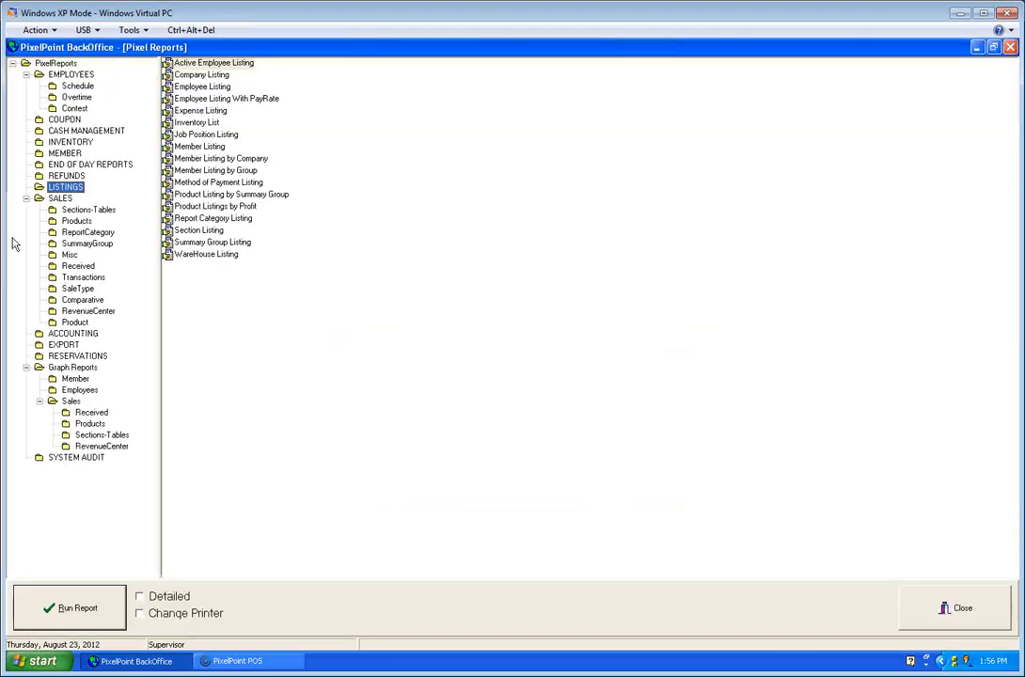
left_click(67, 142)
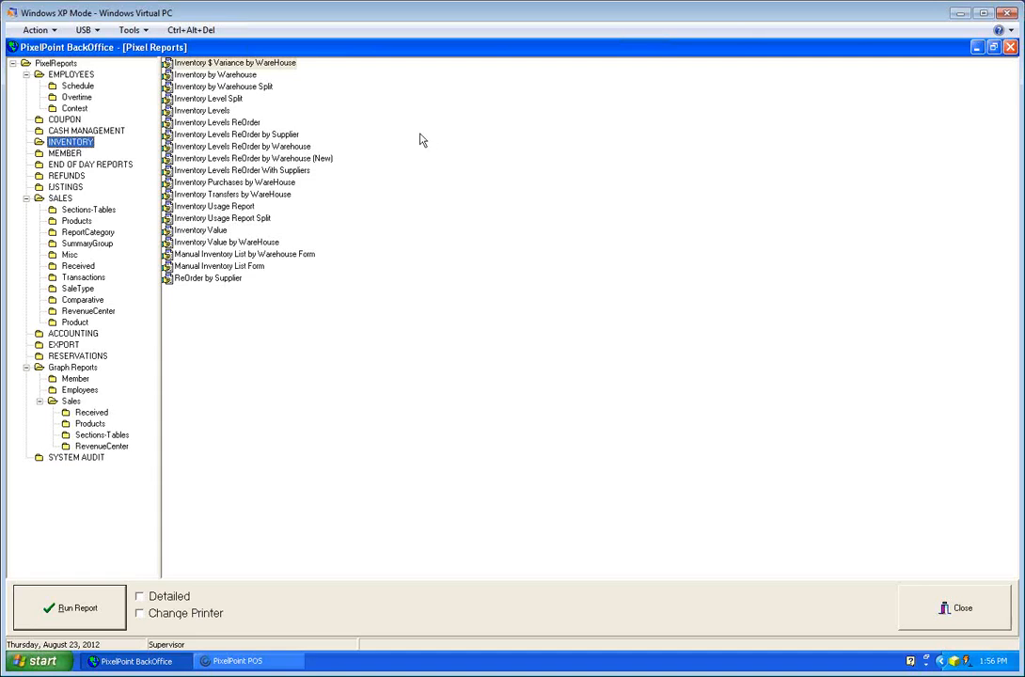
left_click(217, 112)
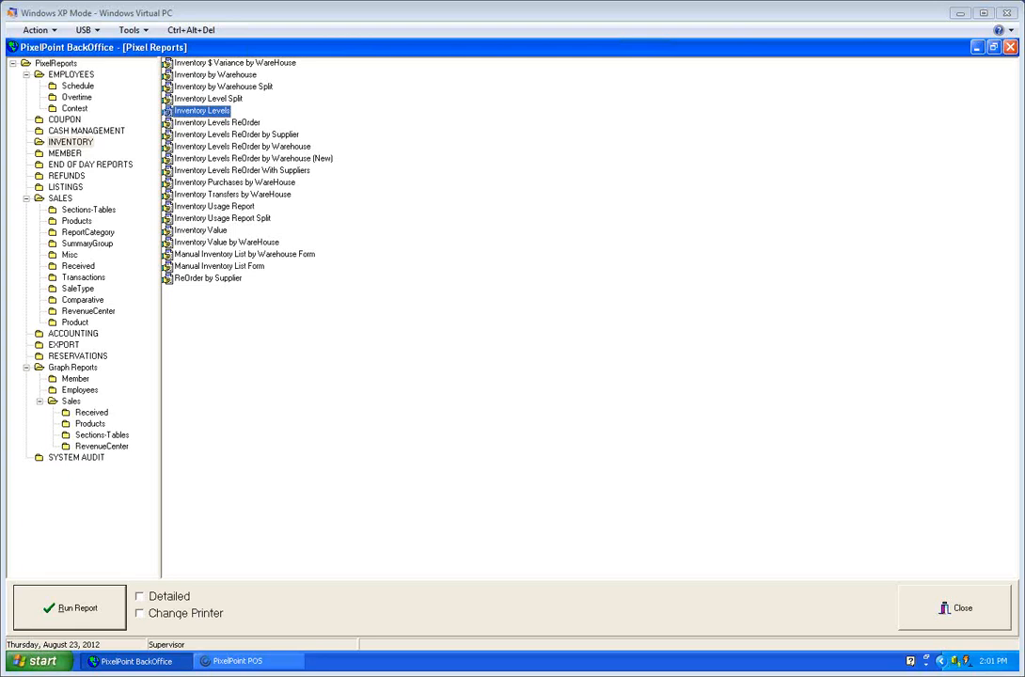
left_click(956, 613)
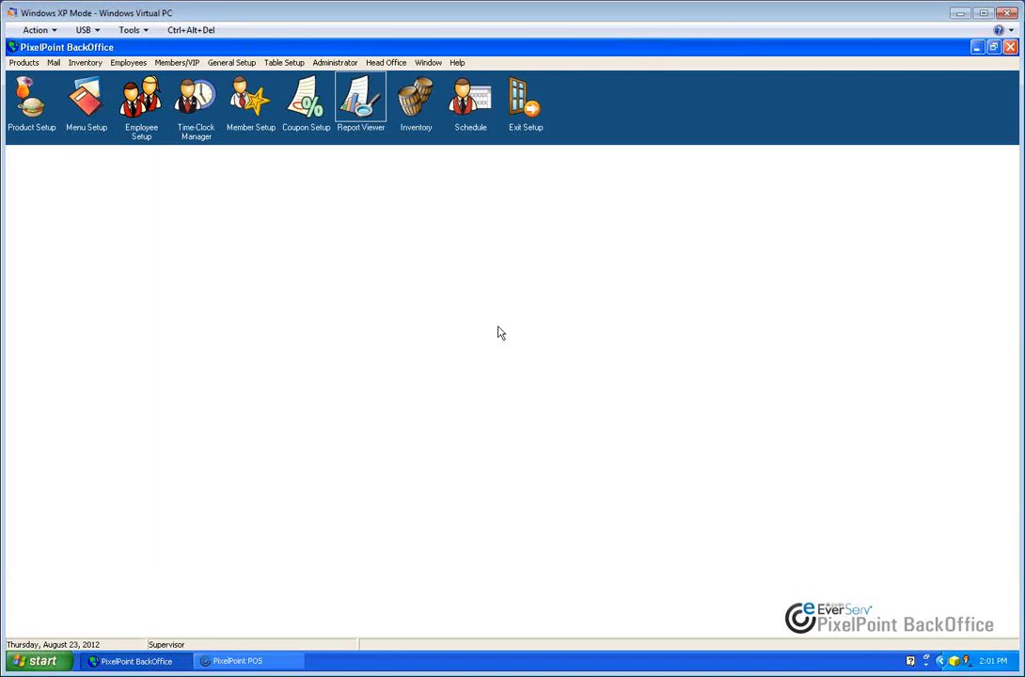